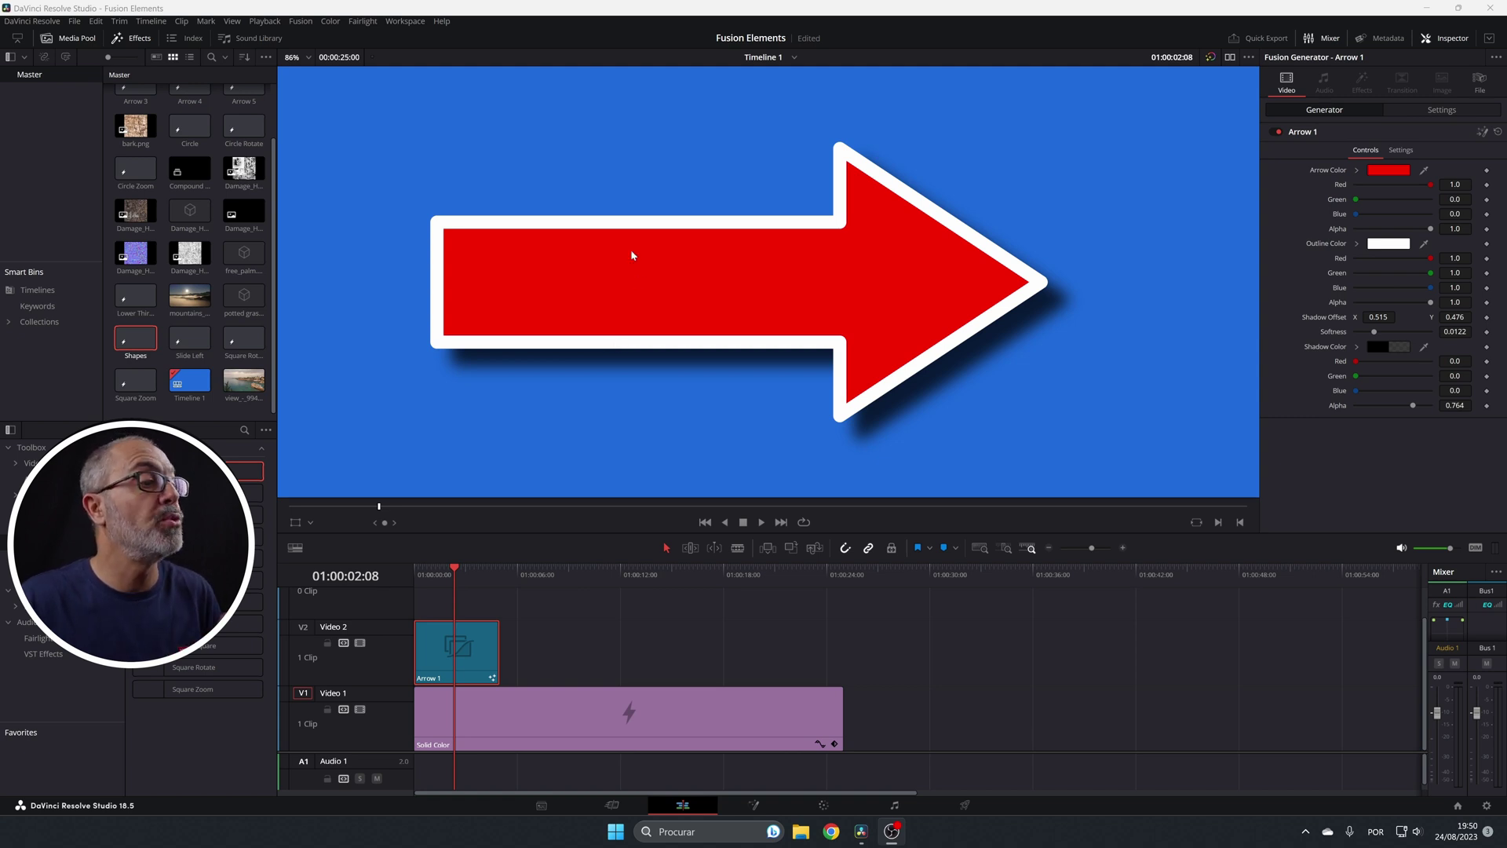
# Rewind the arrow clip to its start and play the animation back
pyautogui.moveTo(455, 579); pyautogui.dragTo(401, 563)
pyautogui.press('space')
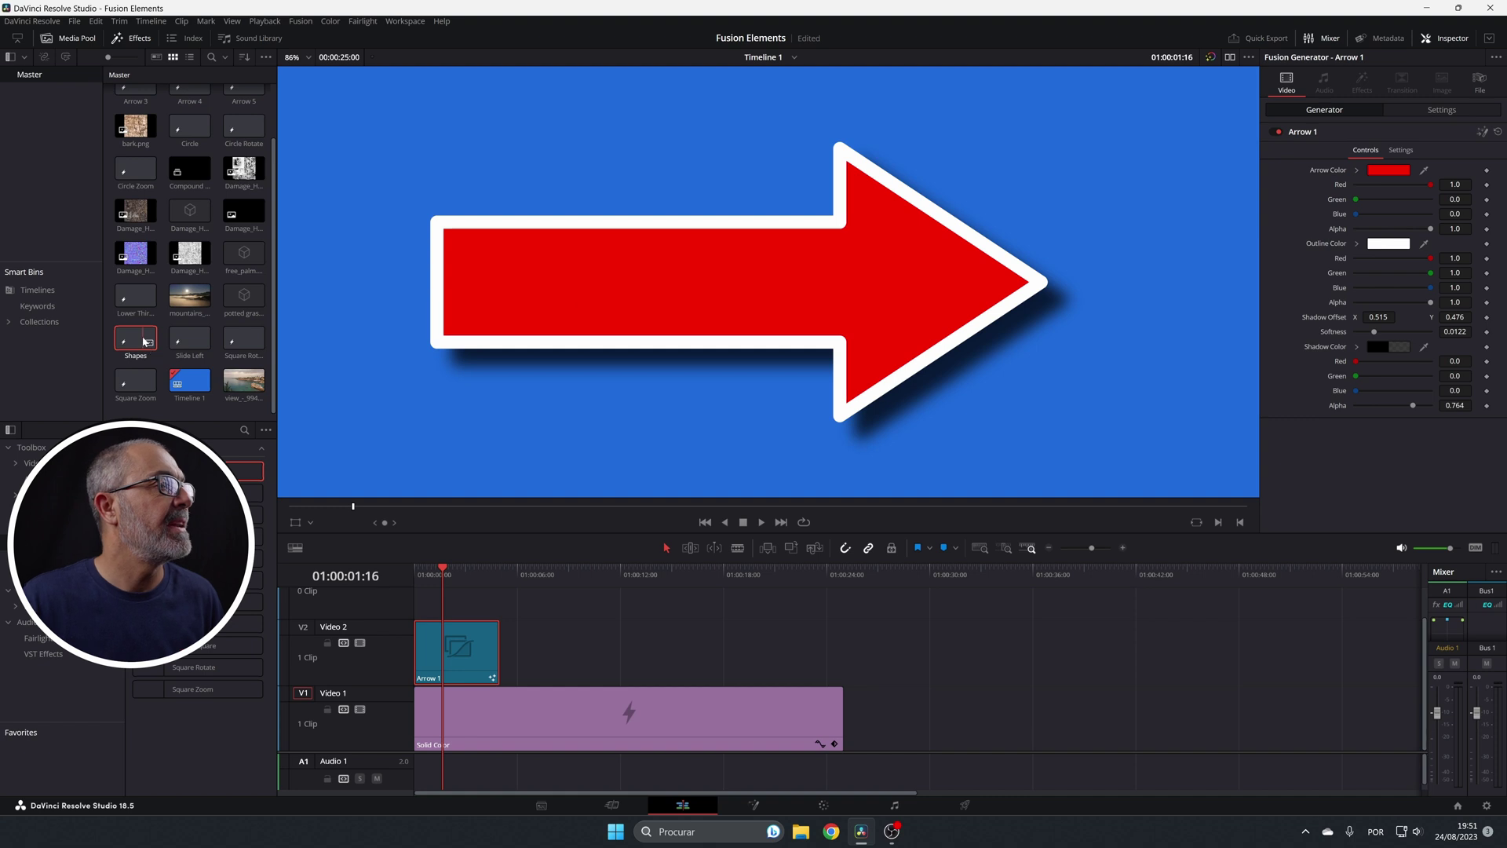
# On the Fusion page, add a Background node with Alpha 0 feeding MediaOut1
pyautogui.click(754, 805)
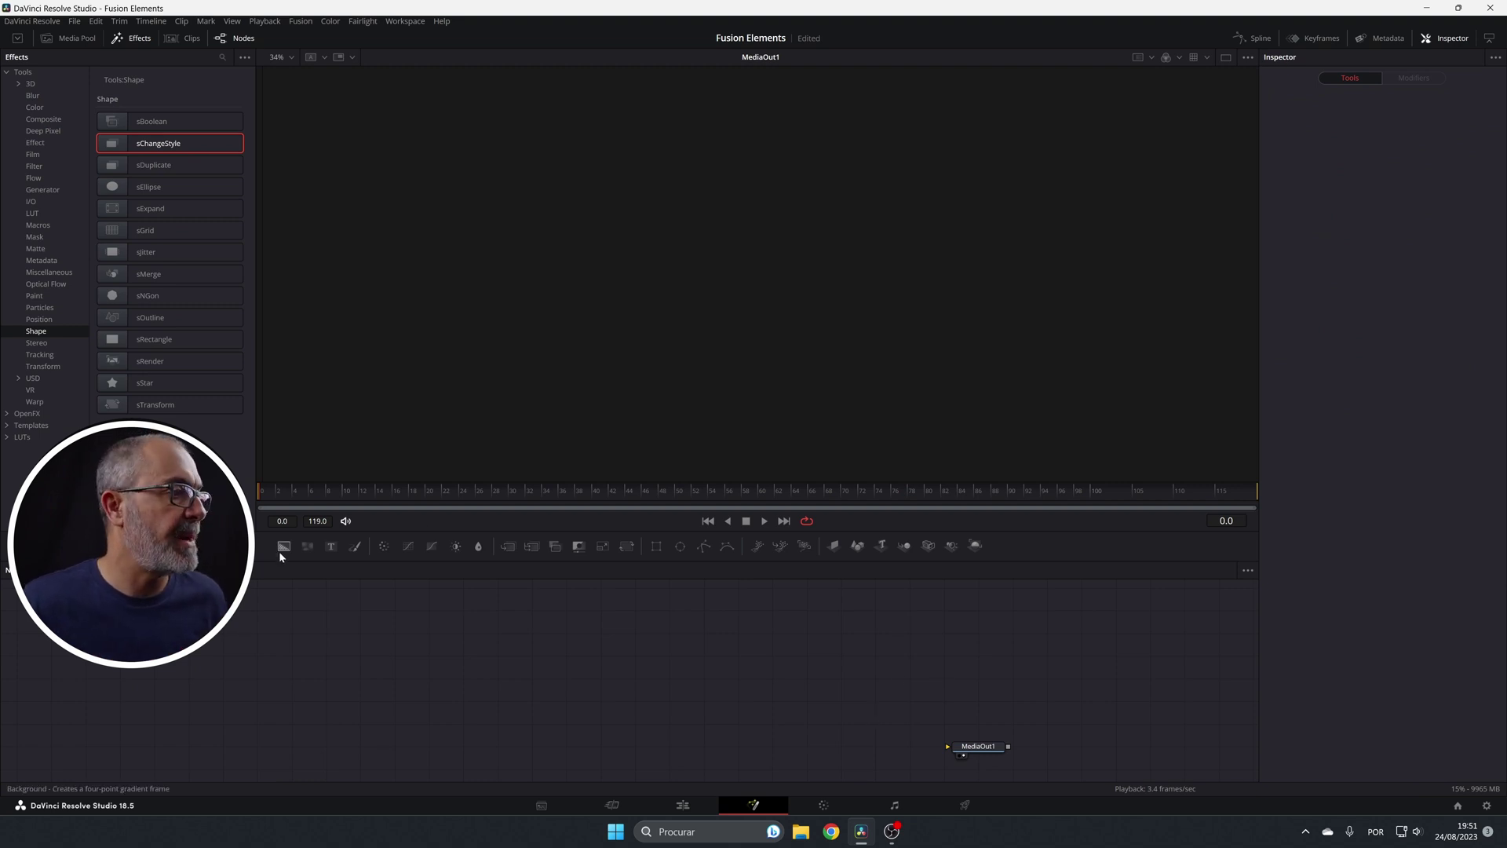
pyautogui.moveTo(283, 549); pyautogui.dragTo(963, 750)
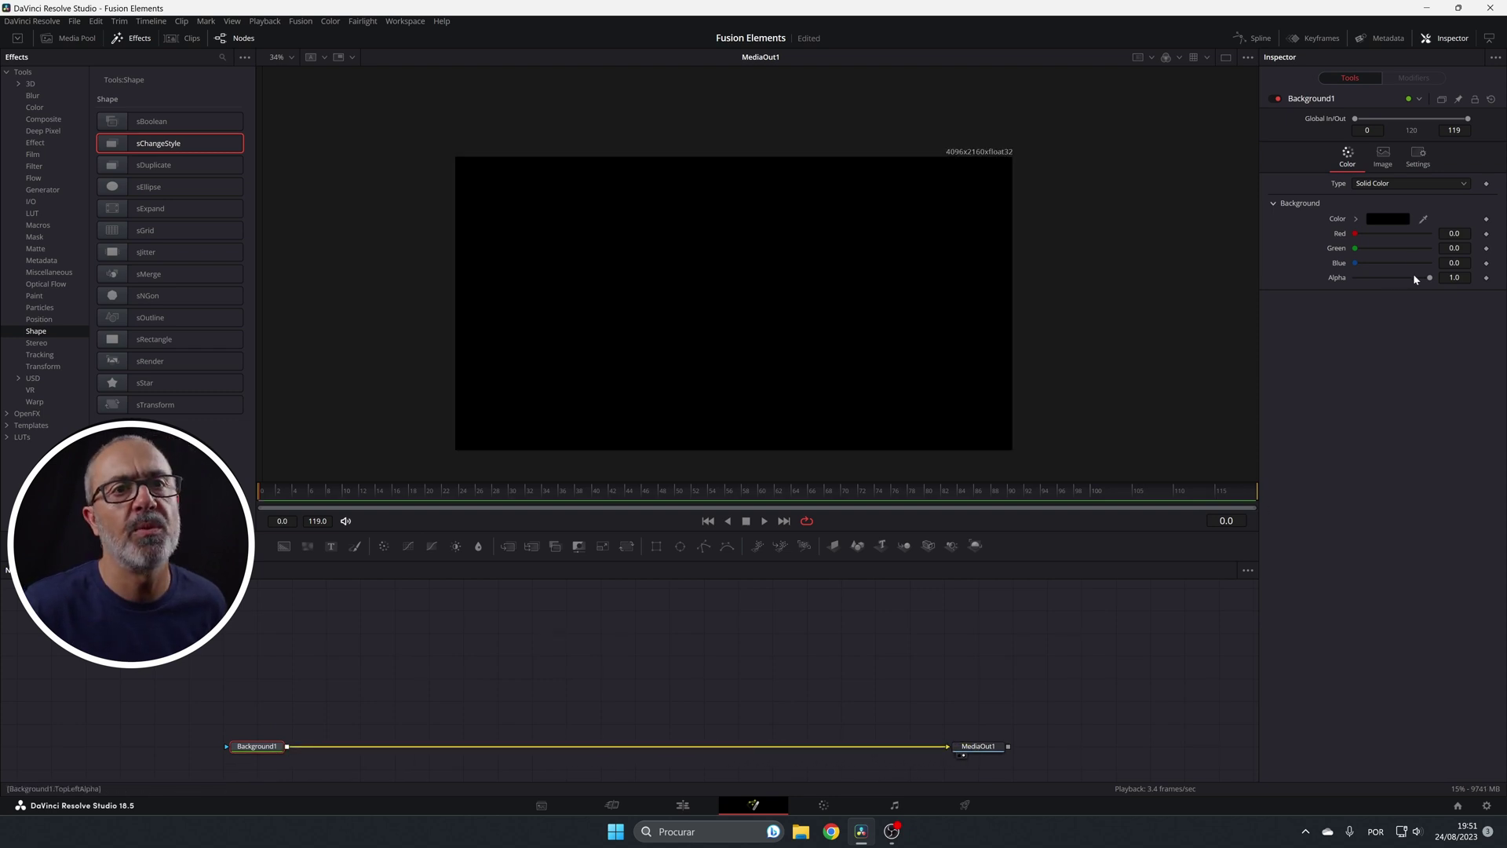
pyautogui.moveTo(1431, 278); pyautogui.dragTo(1325, 279)
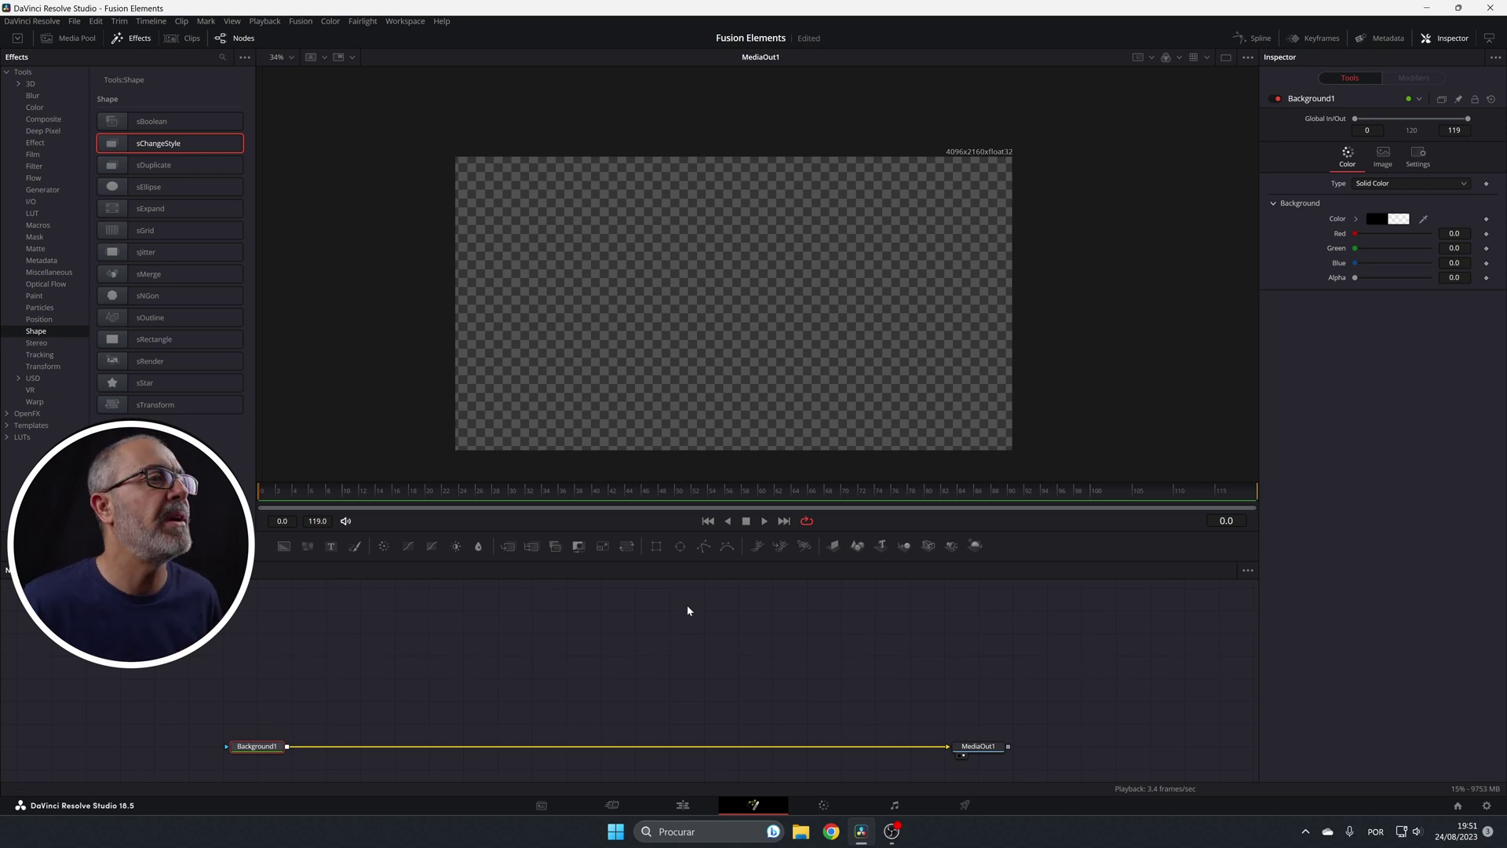
pyautogui.click(615, 668)
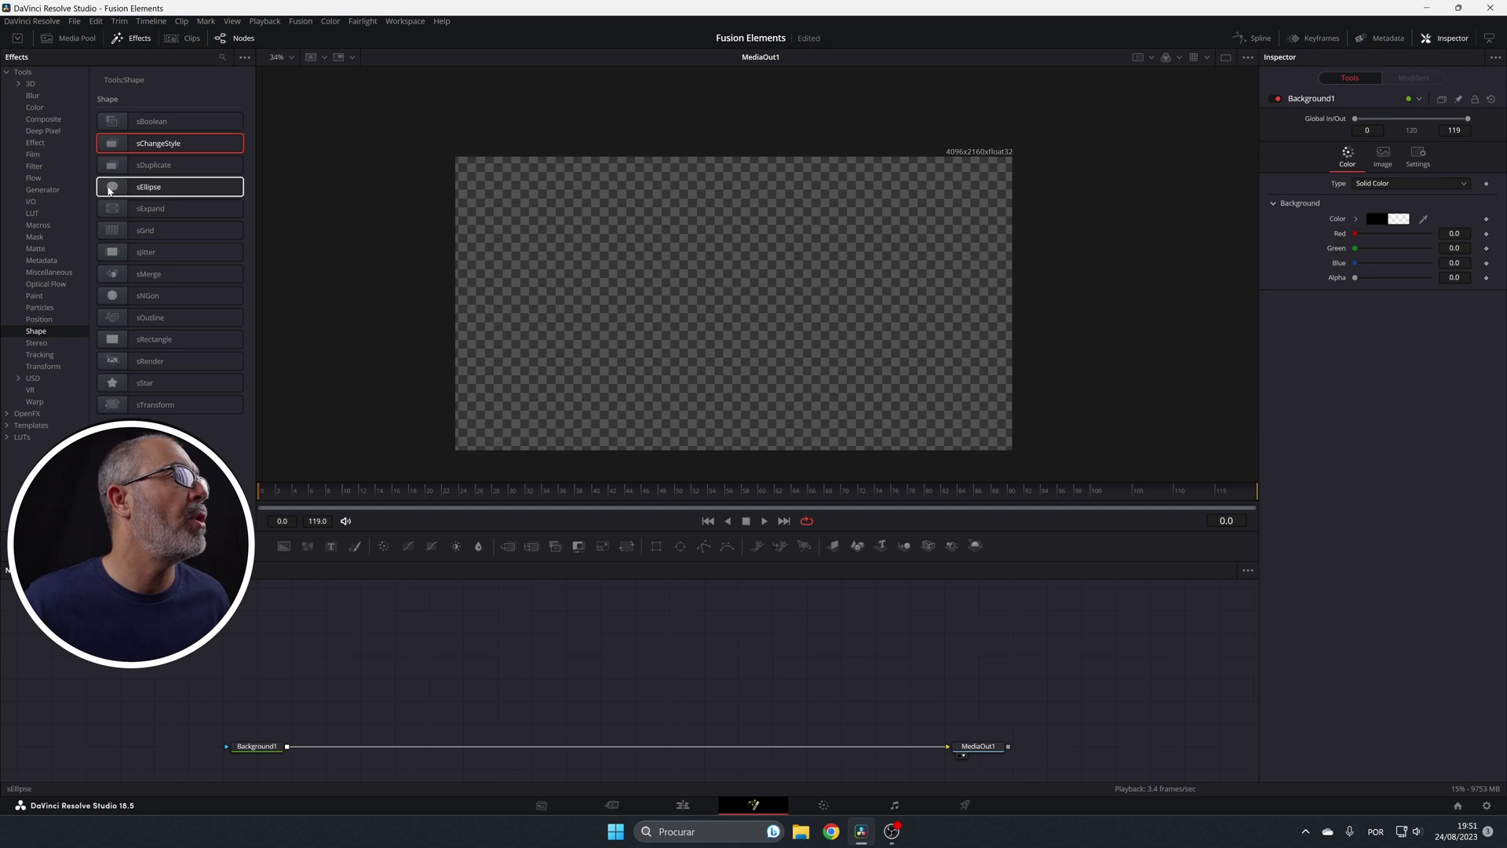
# From the Shape tools category, drag an sRender node into the node graph
pyautogui.click(41, 71)
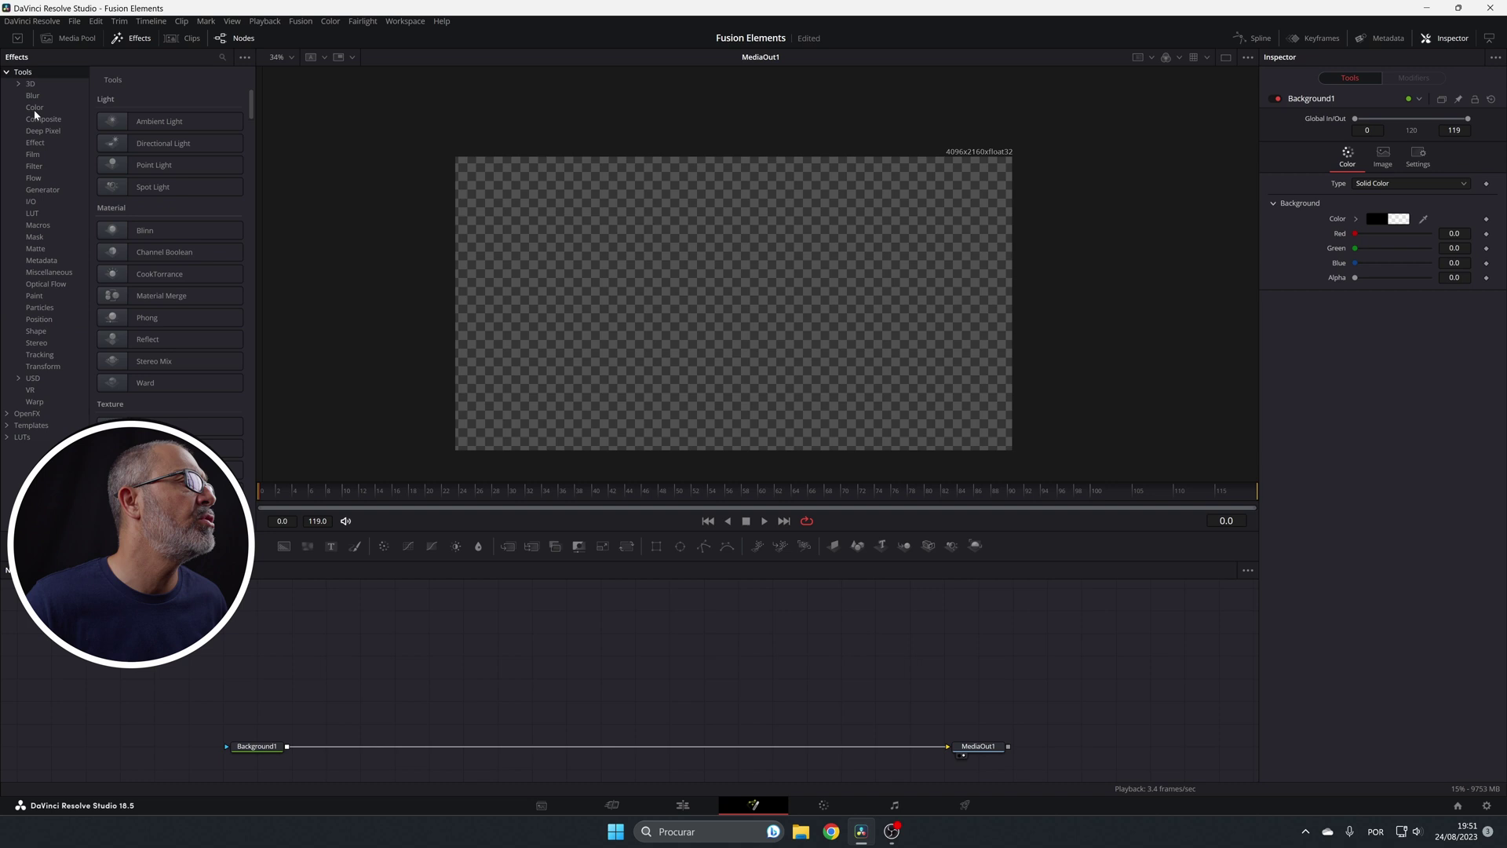
pyautogui.click(36, 332)
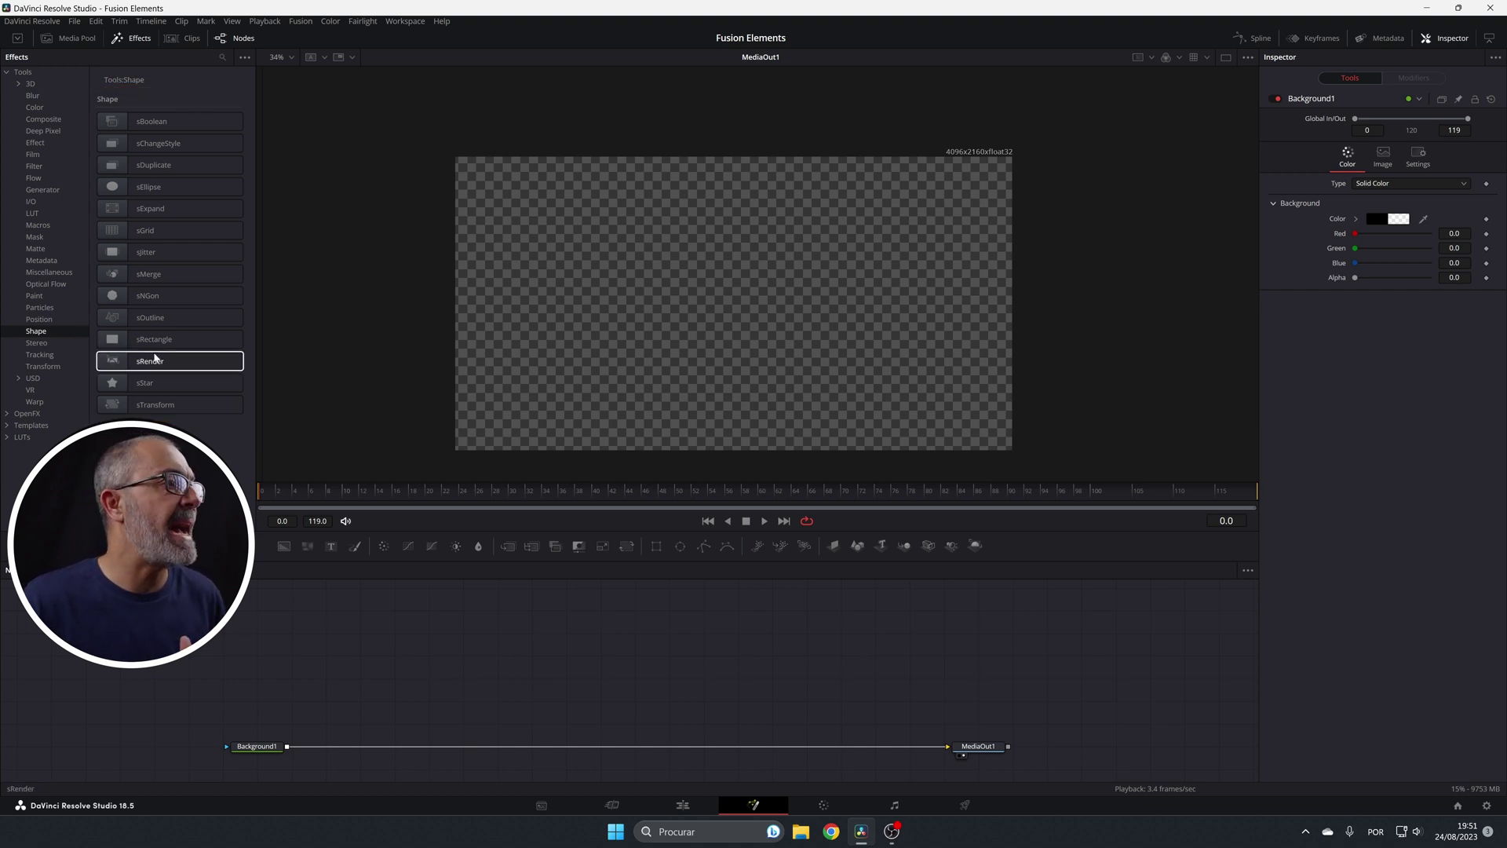
pyautogui.moveTo(155, 360); pyautogui.dragTo(782, 652)
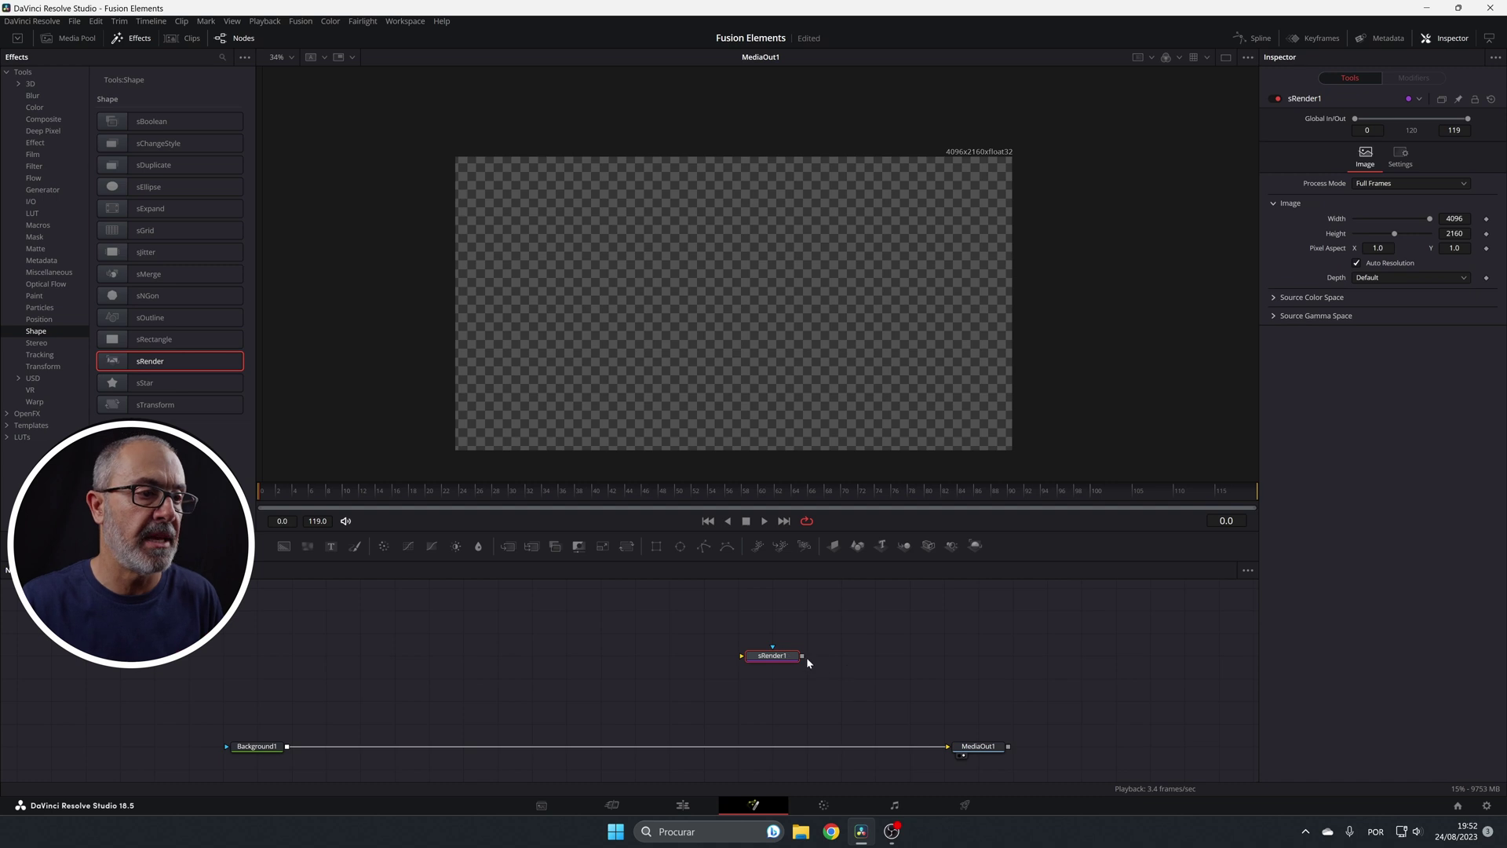
# Merge sRender1 over Background1 through Merge1 and feed a new sRectangle node into sRender1
pyautogui.moveTo(804, 661); pyautogui.dragTo(287, 748)
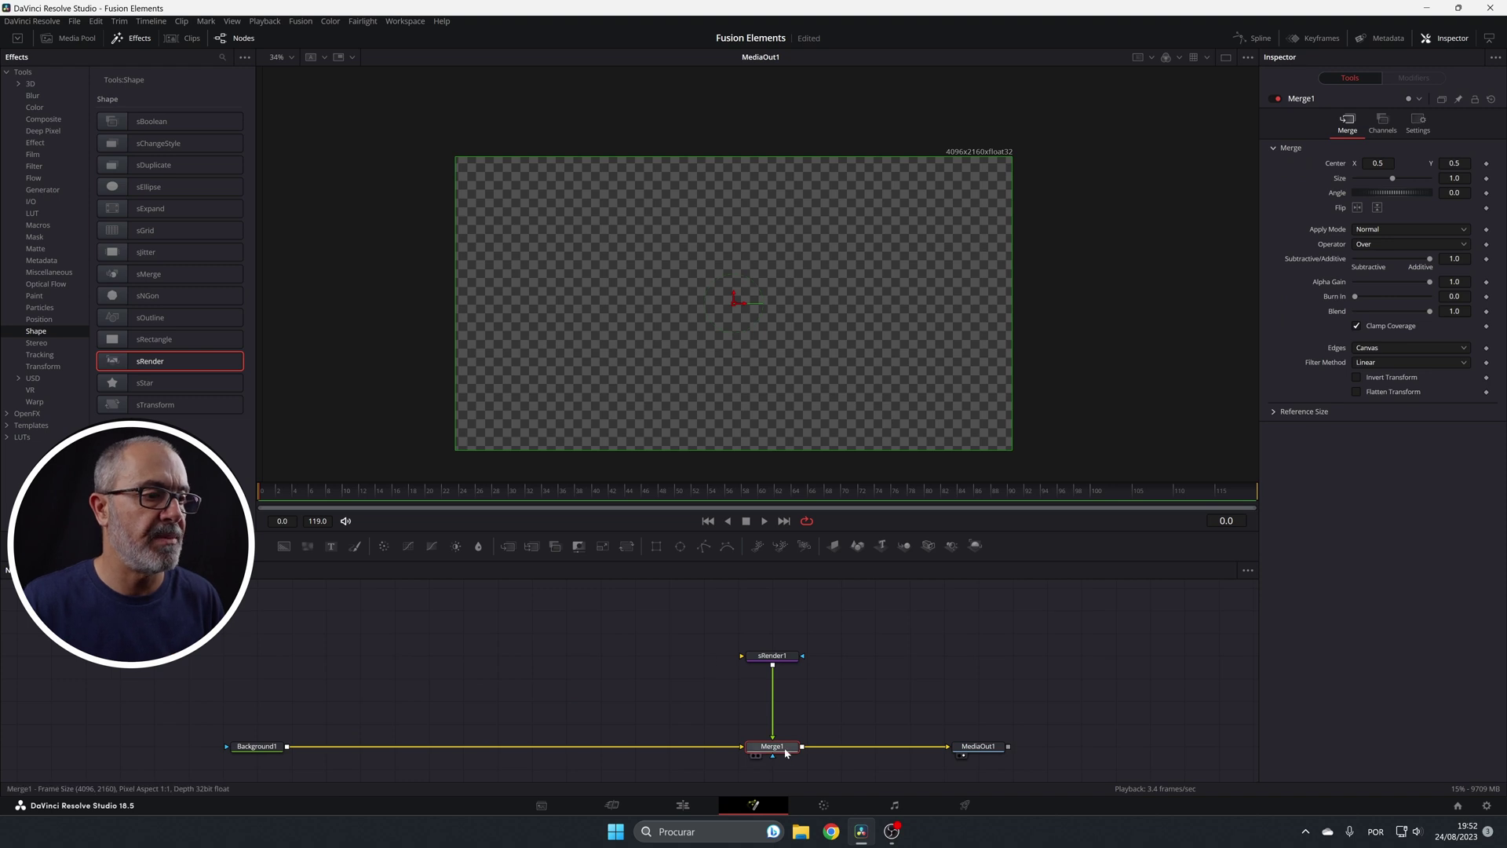
pyautogui.moveTo(773, 700); pyautogui.dragTo(625, 666)
pyautogui.moveTo(153, 338); pyautogui.dragTo(789, 745)
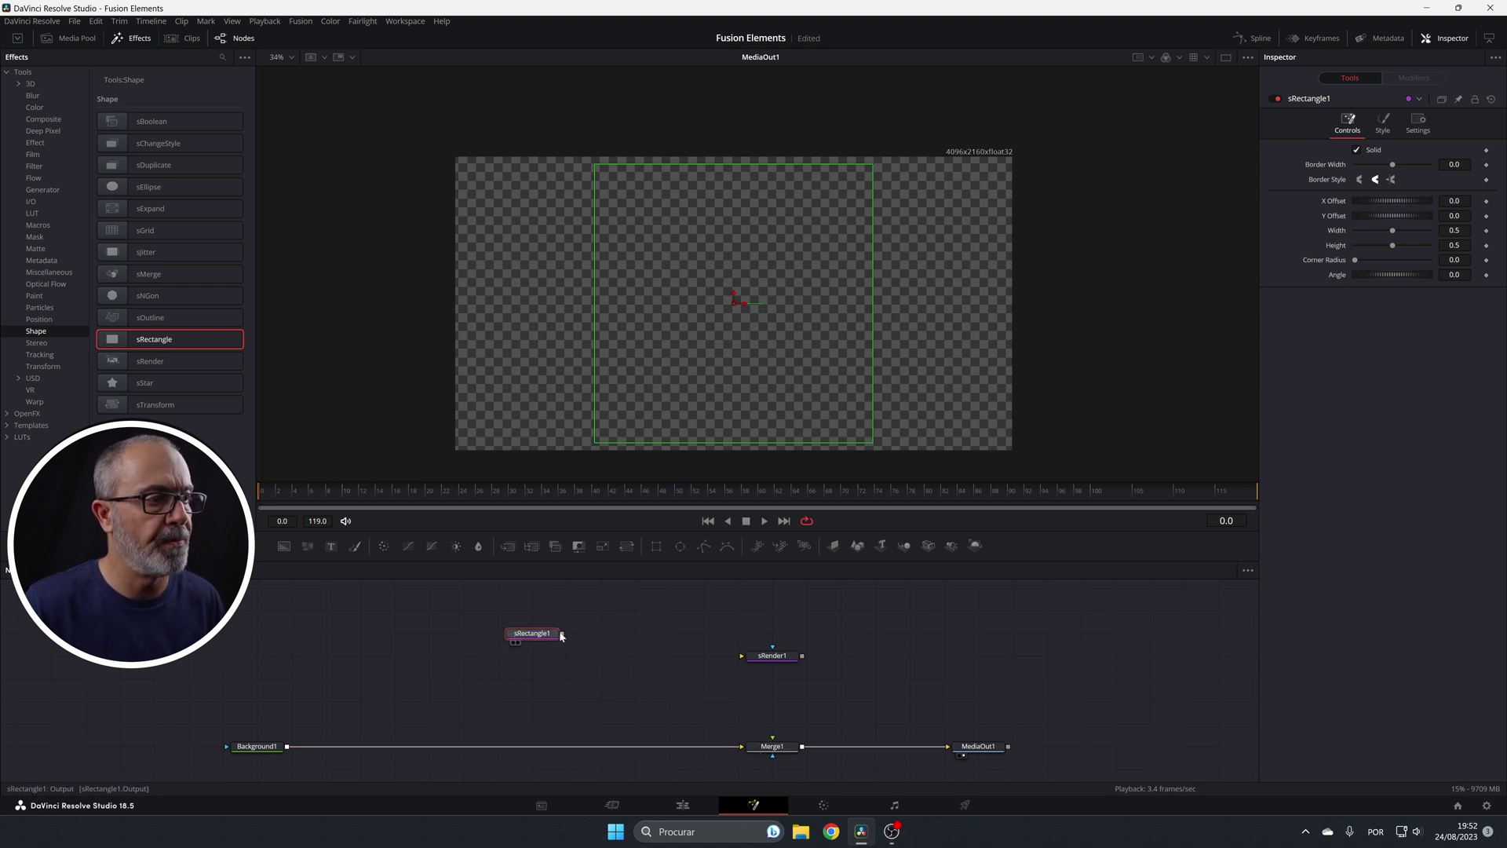
pyautogui.moveTo(562, 633); pyautogui.dragTo(775, 747)
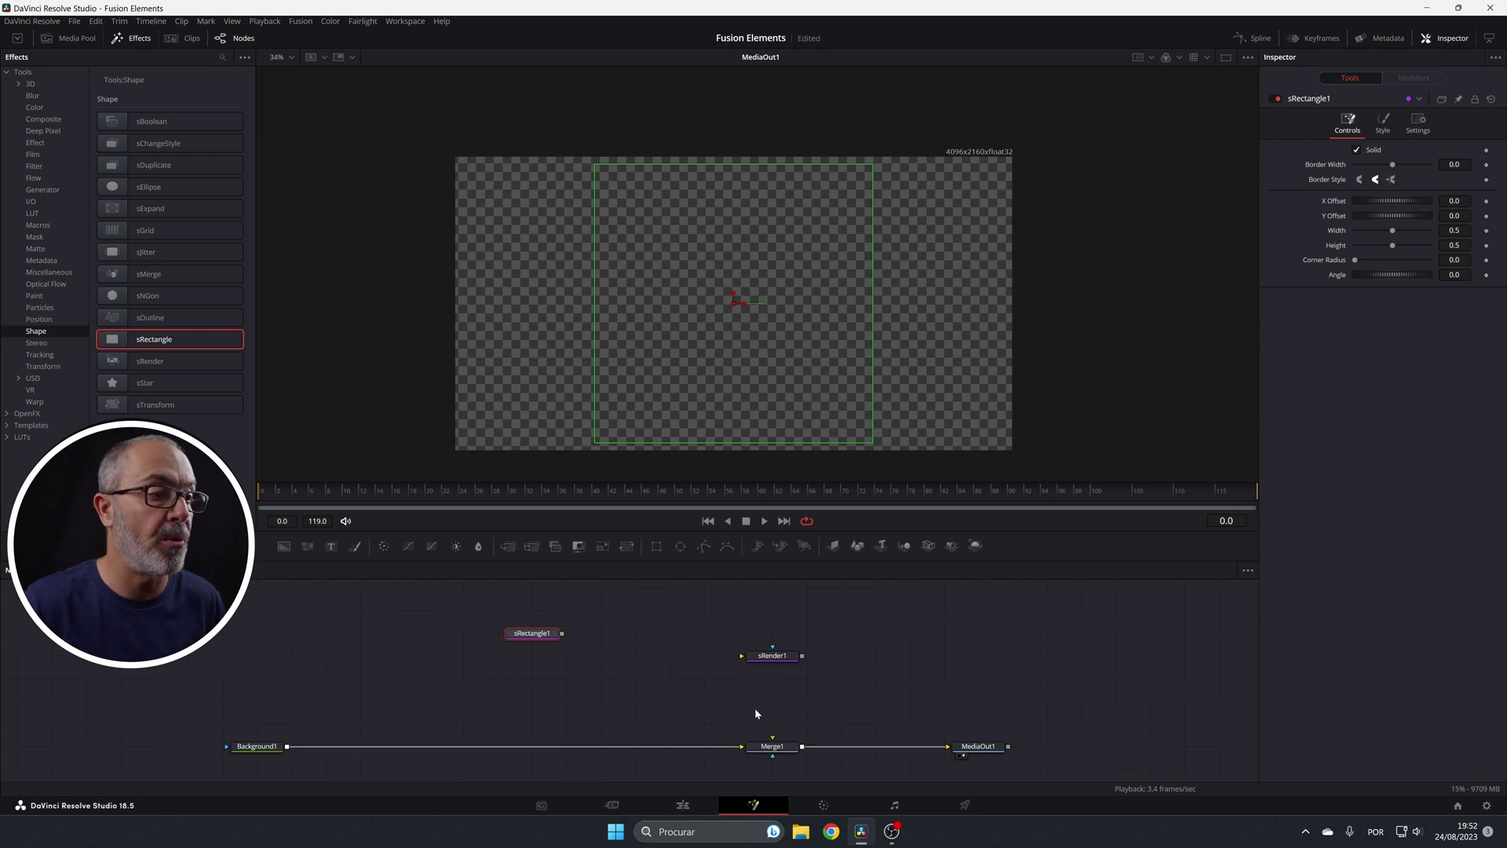
pyautogui.moveTo(802, 655); pyautogui.dragTo(773, 736)
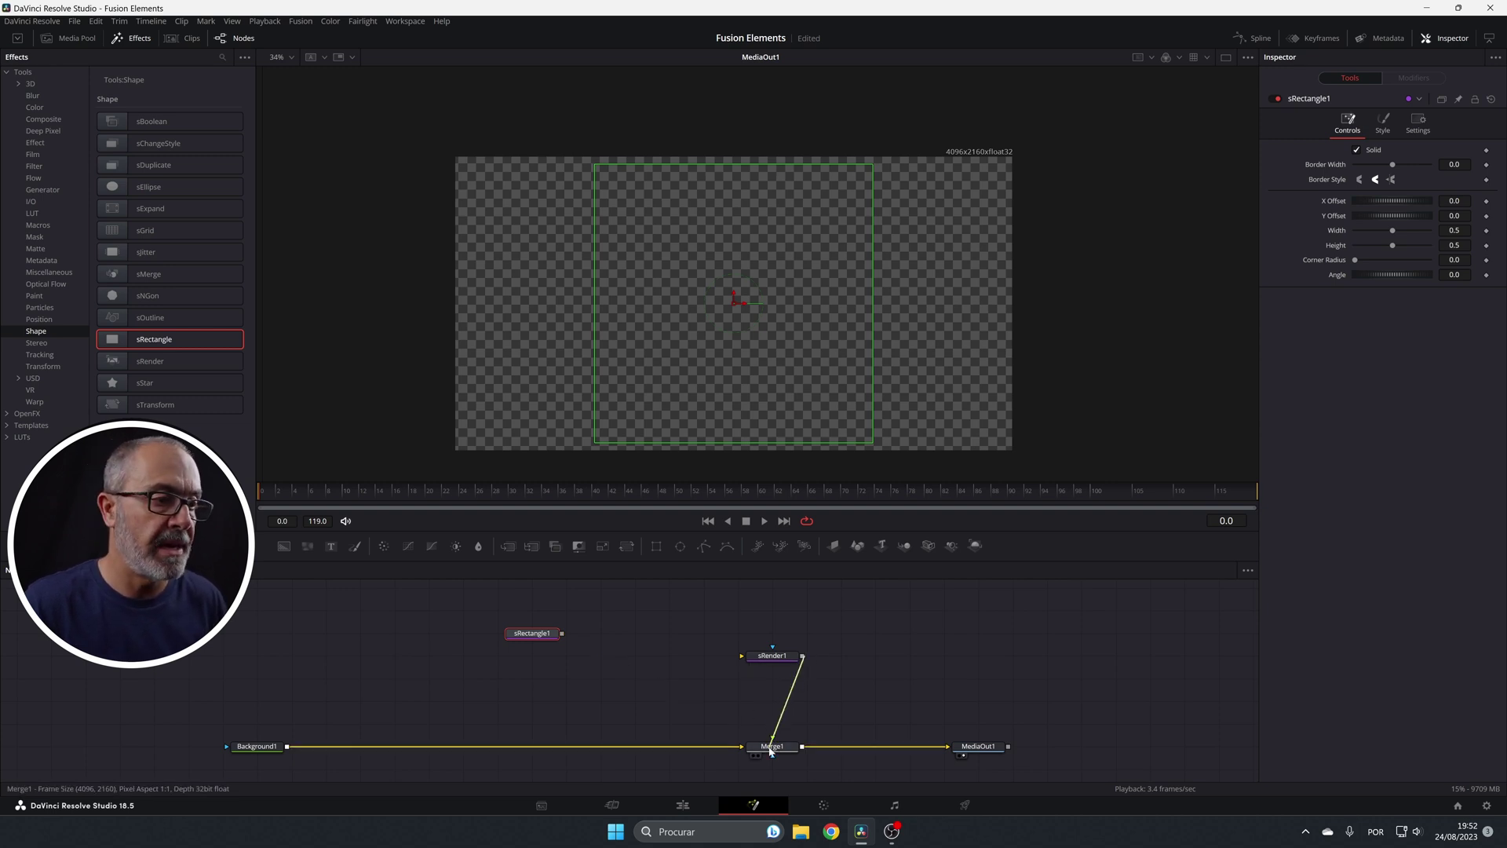
pyautogui.moveTo(562, 633); pyautogui.dragTo(758, 657)
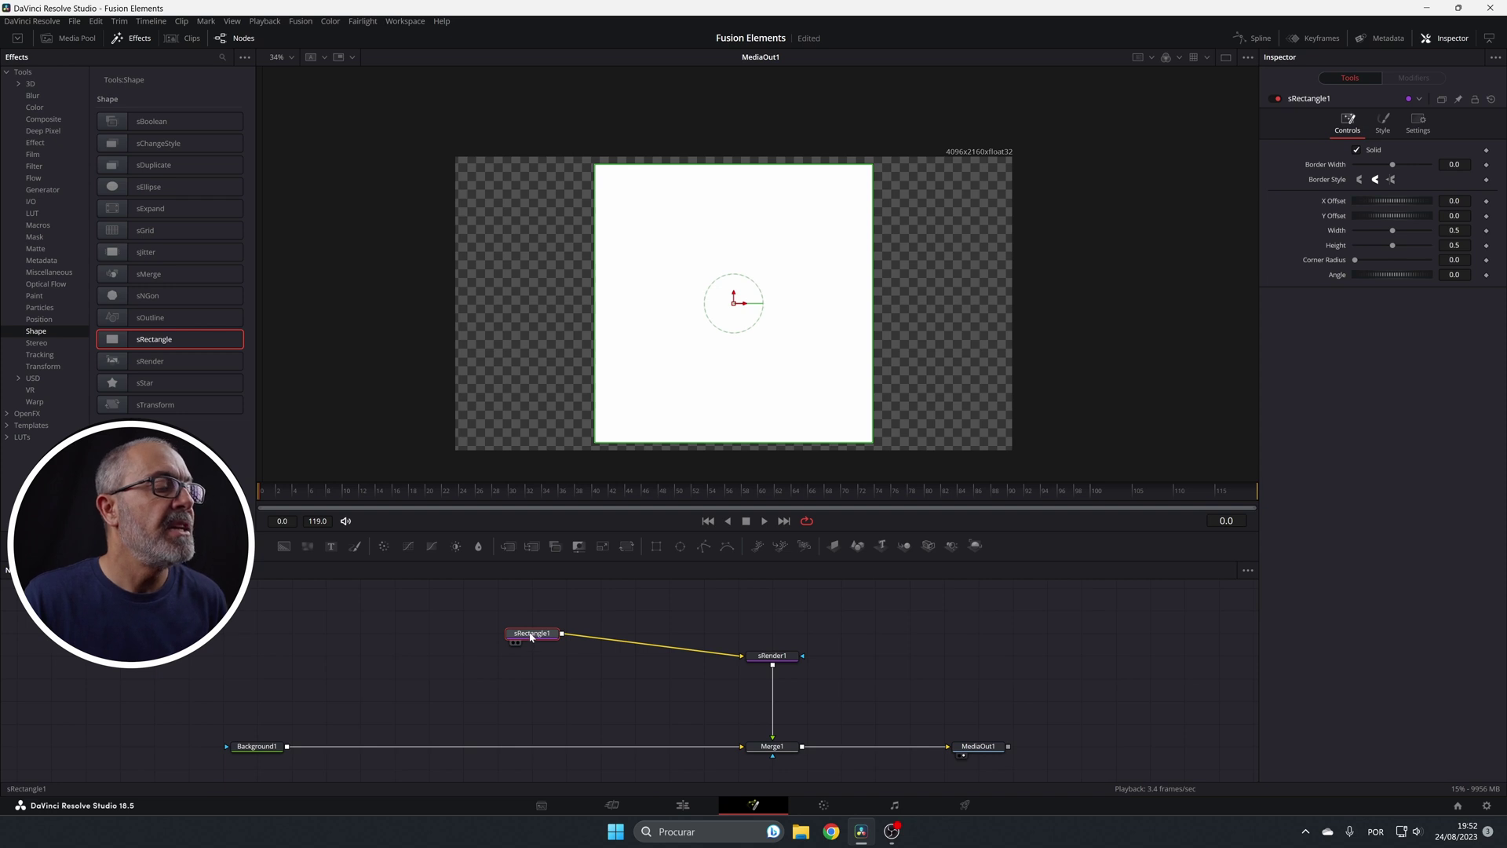
# Shift sRectangle1 left and add sStar, sNGon and sEllipse nodes beside it
pyautogui.moveTo(530, 635); pyautogui.dragTo(378, 634)
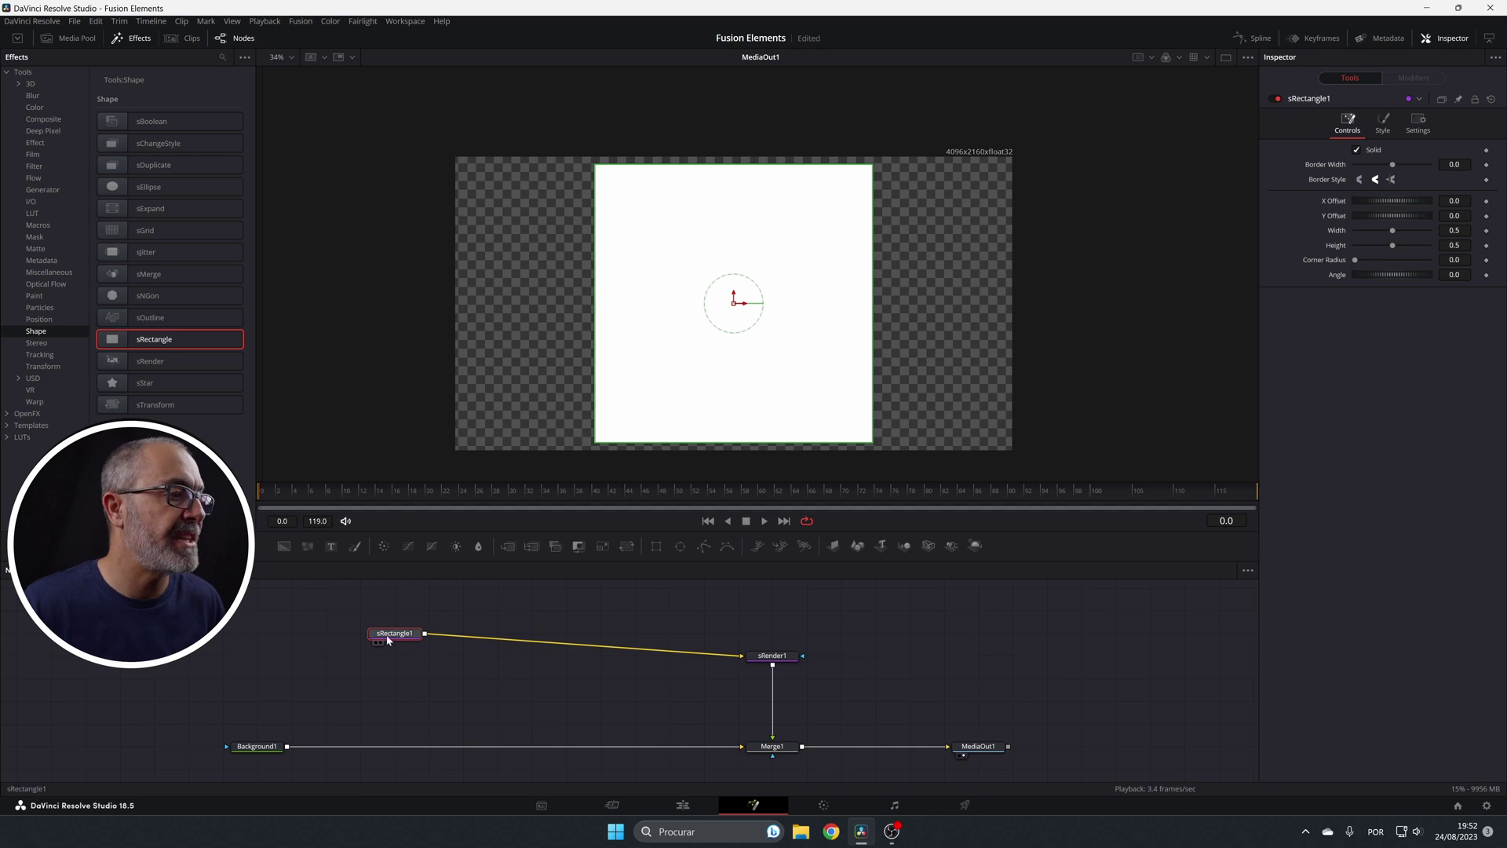
pyautogui.moveTo(151, 386); pyautogui.dragTo(463, 610)
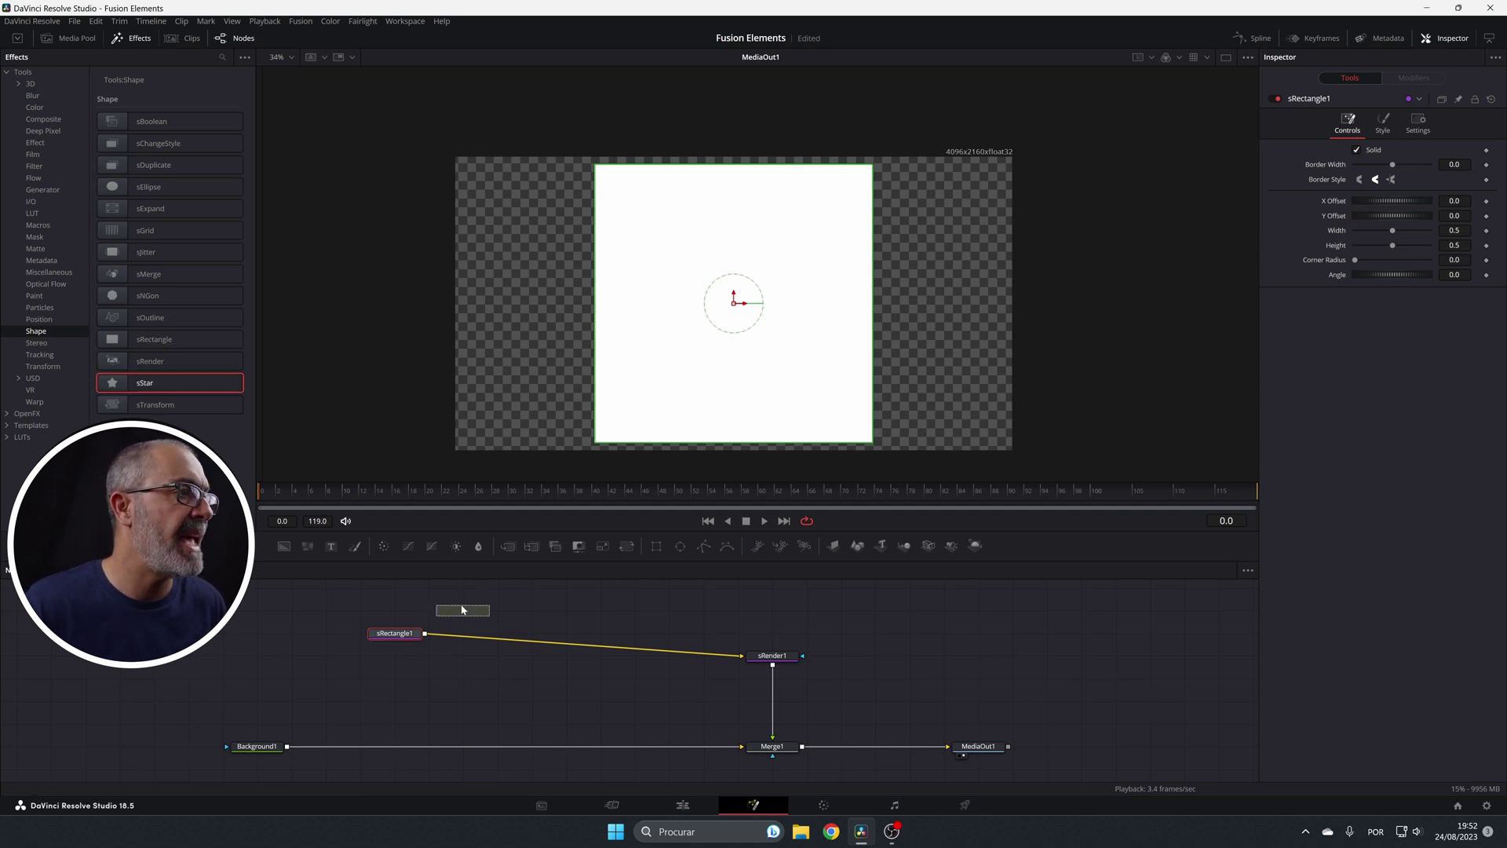
pyautogui.moveTo(220, 296); pyautogui.dragTo(565, 606)
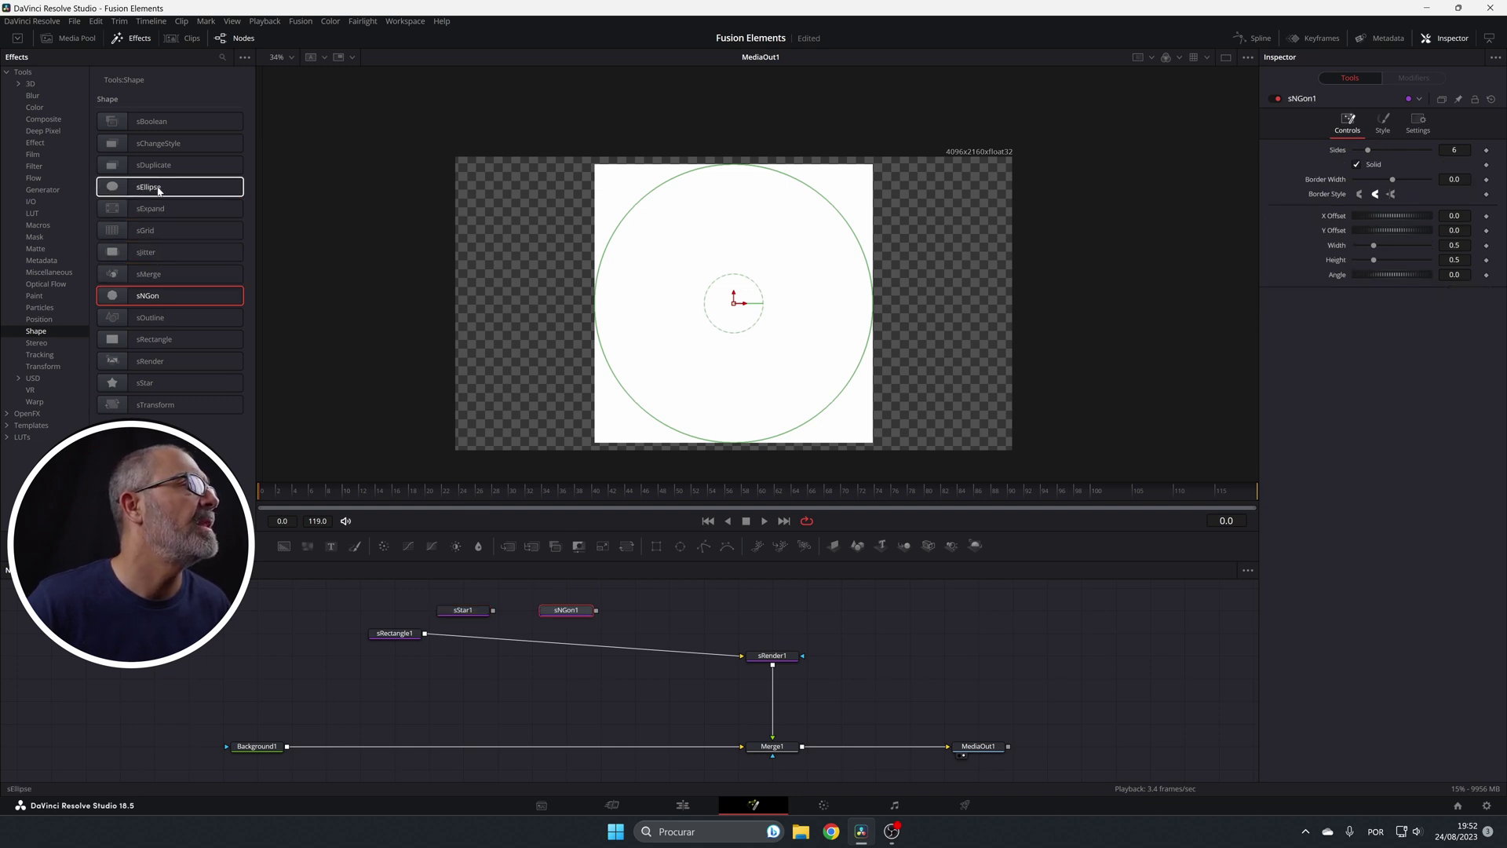
pyautogui.moveTo(162, 187); pyautogui.dragTo(697, 629)
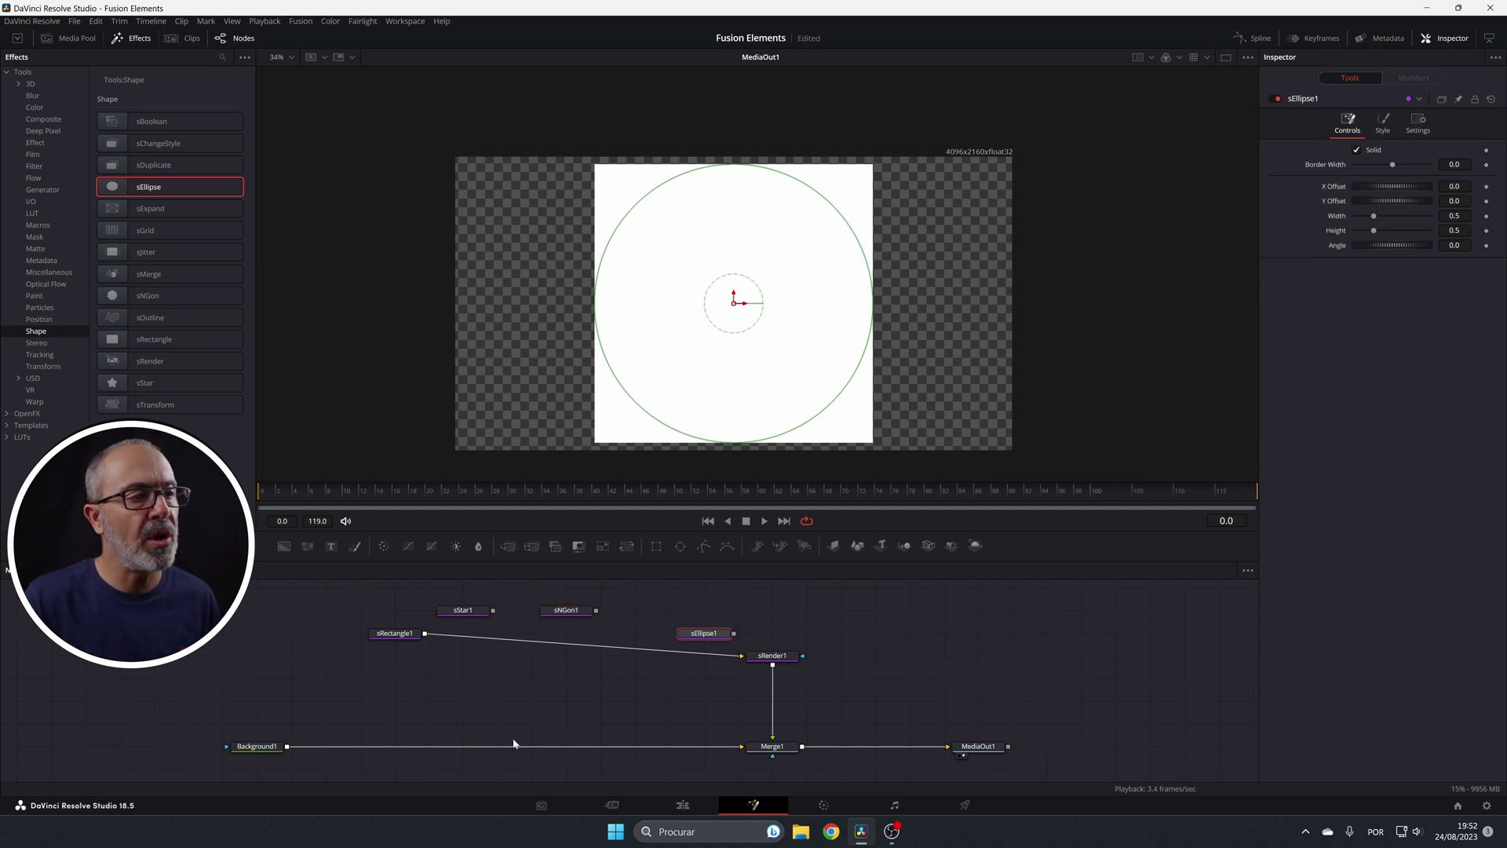
# Inspect each shape node's settings, ending on sStar1 with 6 points and depth 0.5
pyautogui.click(395, 633)
pyautogui.click(463, 612)
pyautogui.click(565, 612)
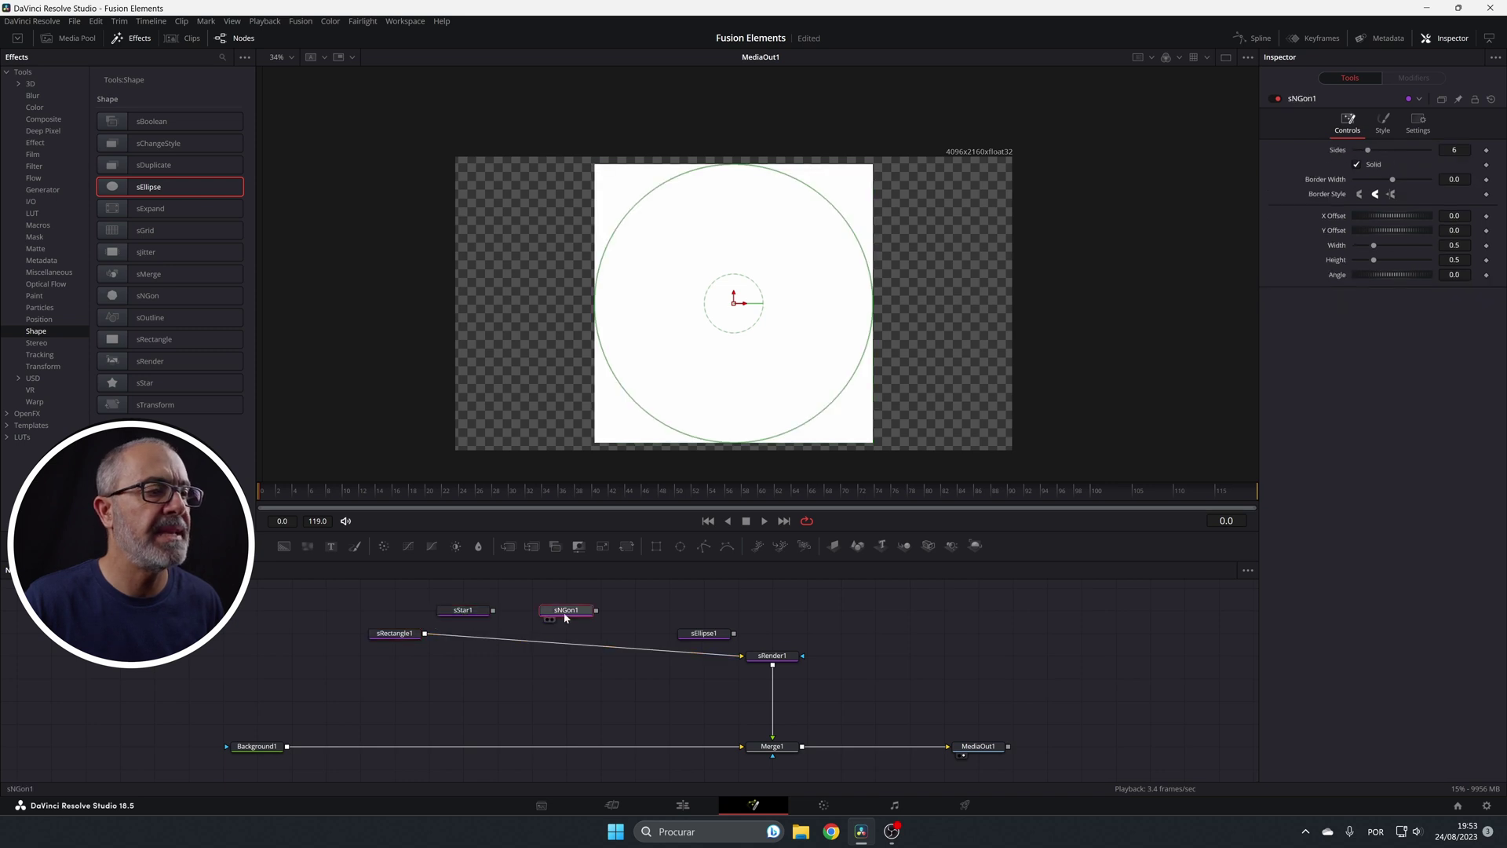
pyautogui.click(711, 634)
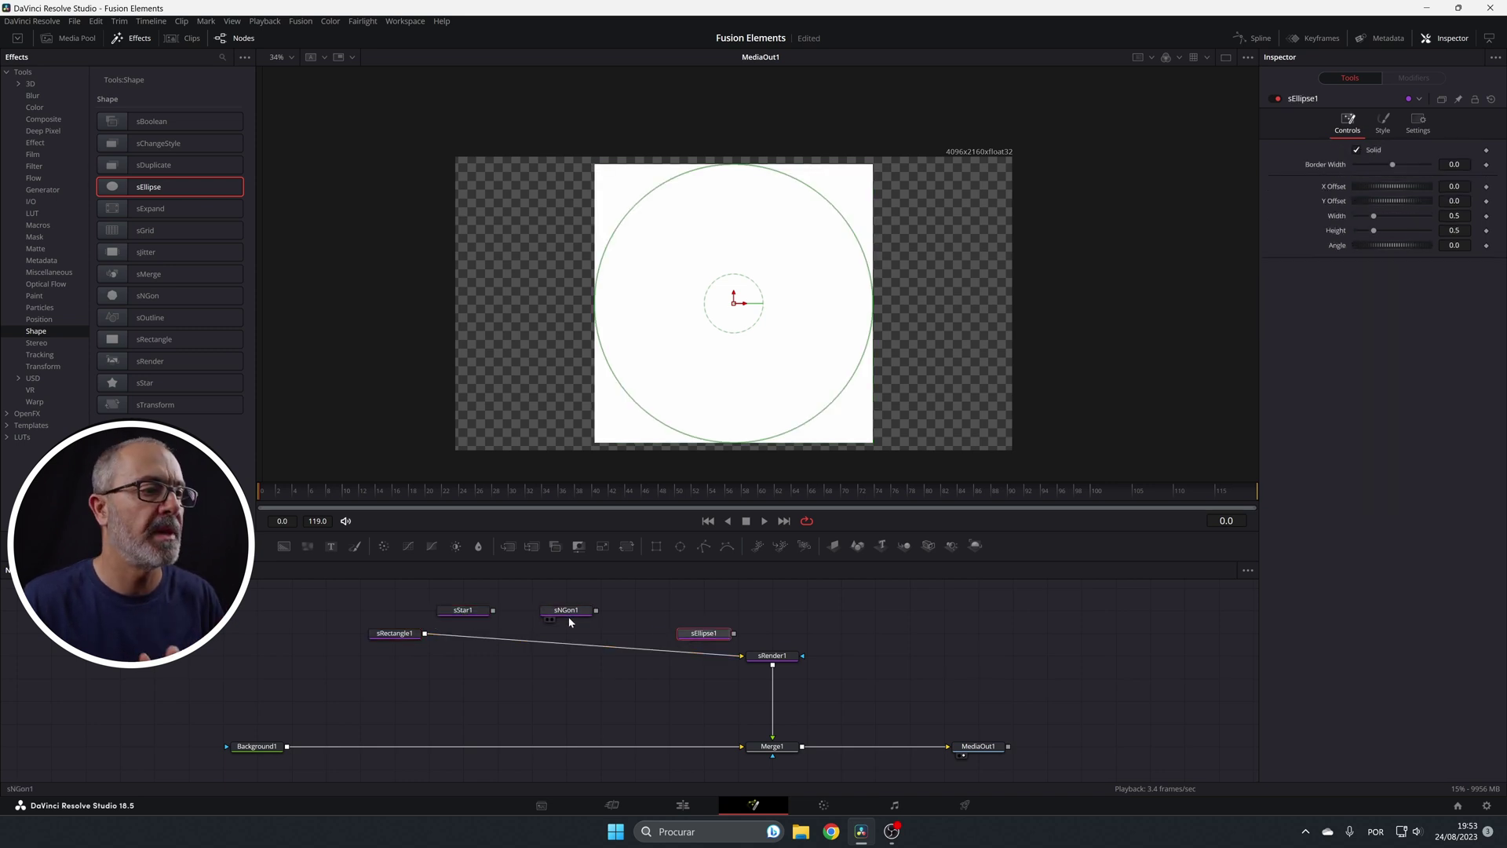
pyautogui.click(397, 635)
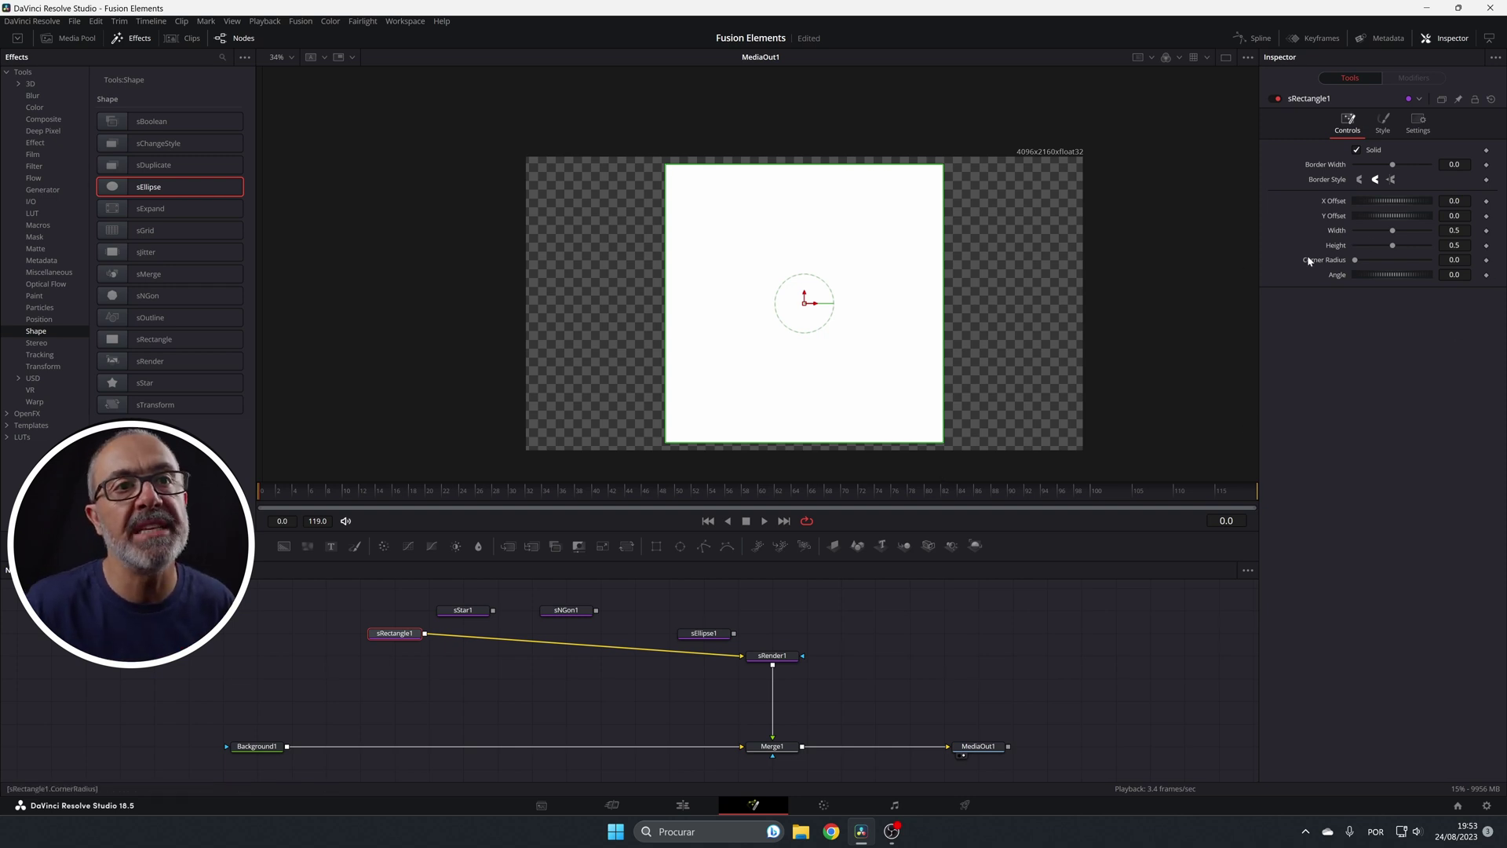
pyautogui.click(472, 612)
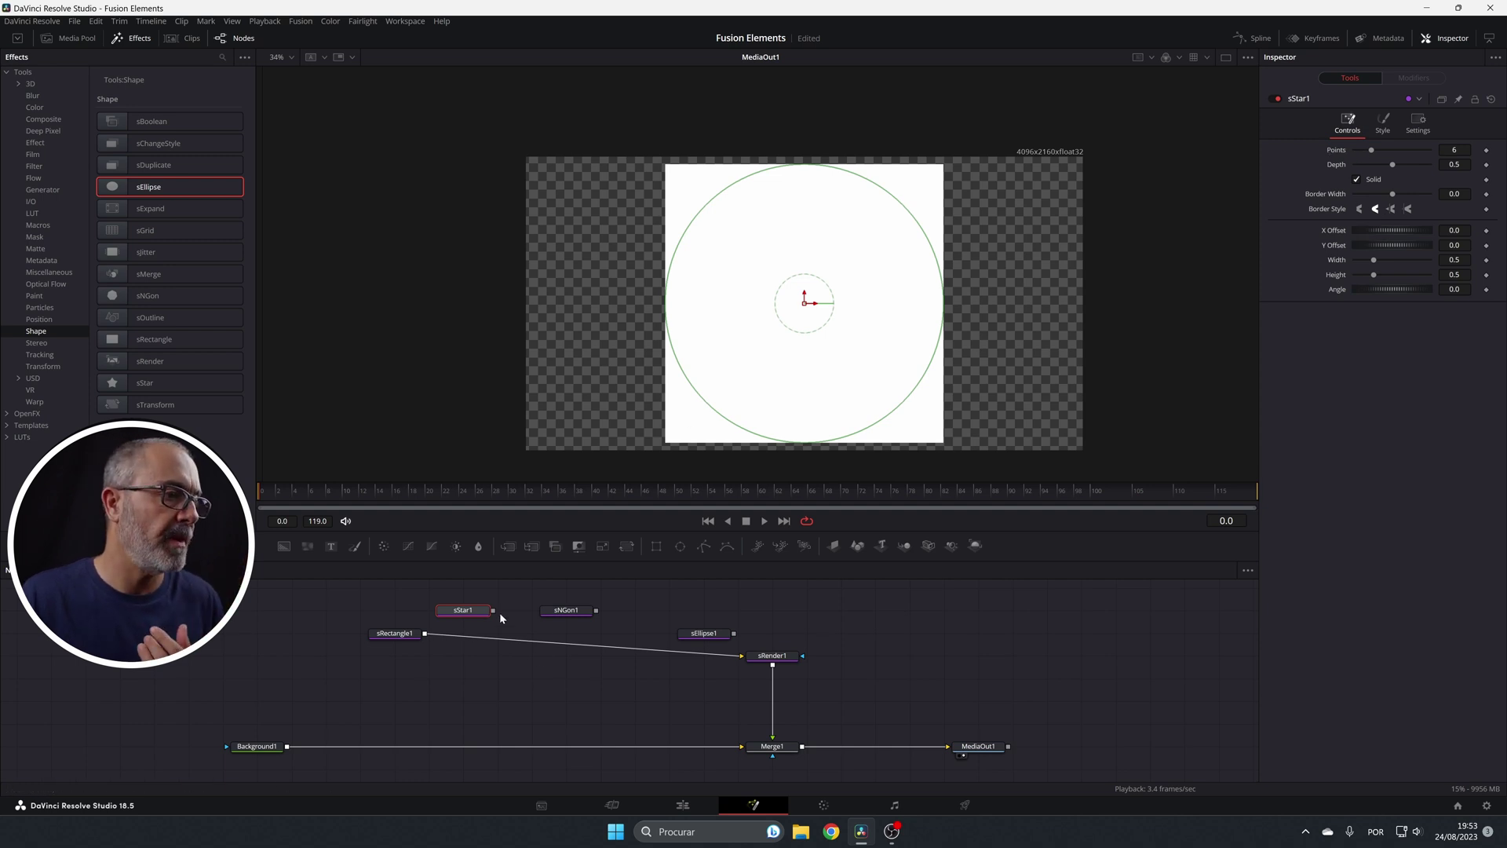
# Feed sStar1 into sRender1 instead of the rectangle, trying 2 and 50 points before returning to 6
pyautogui.moveTo(645, 659); pyautogui.dragTo(555, 662)
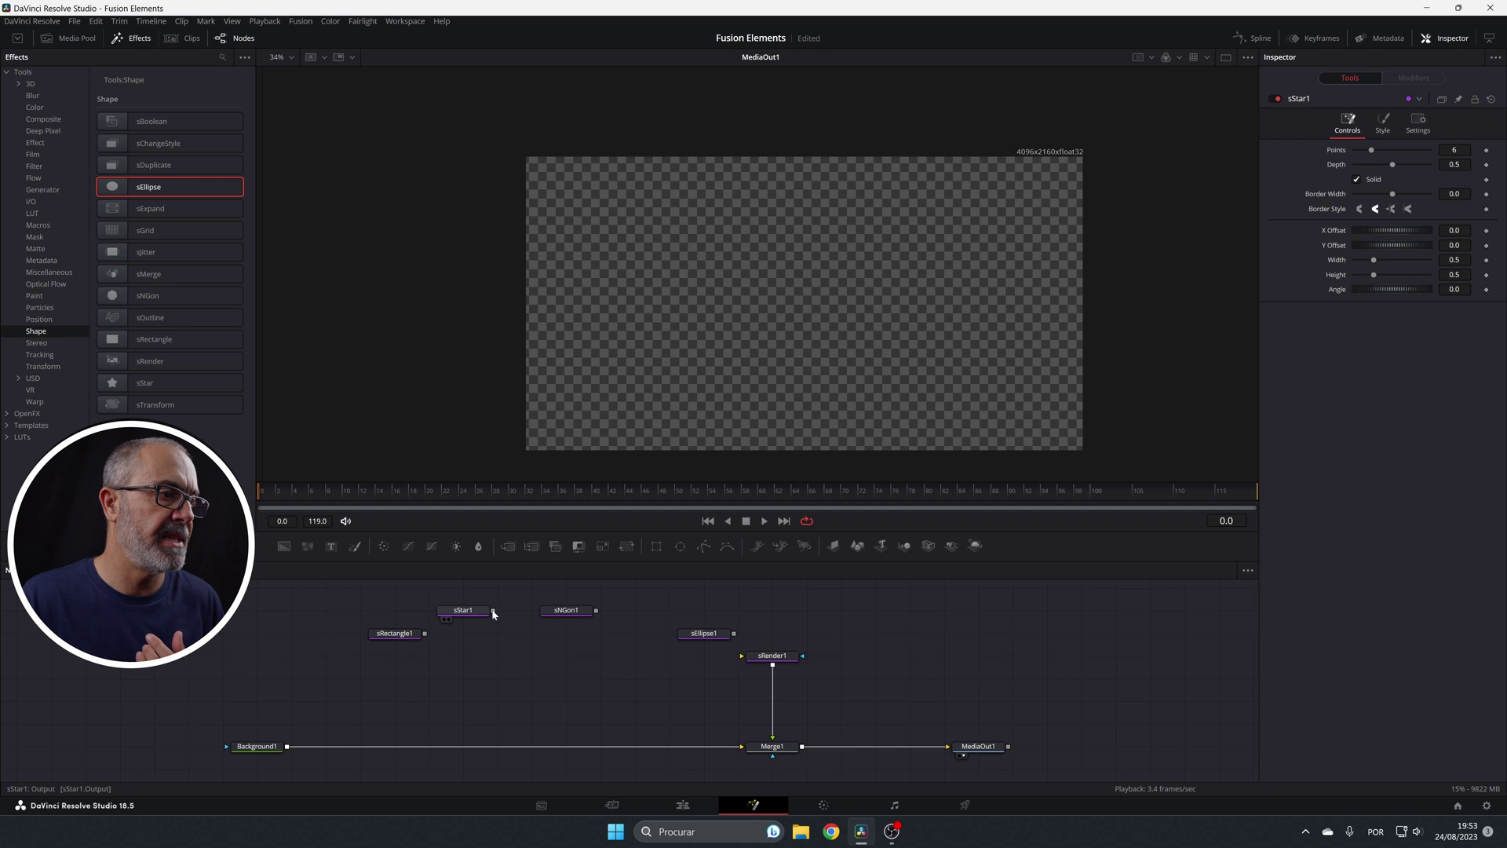
pyautogui.moveTo(493, 610); pyautogui.dragTo(741, 655)
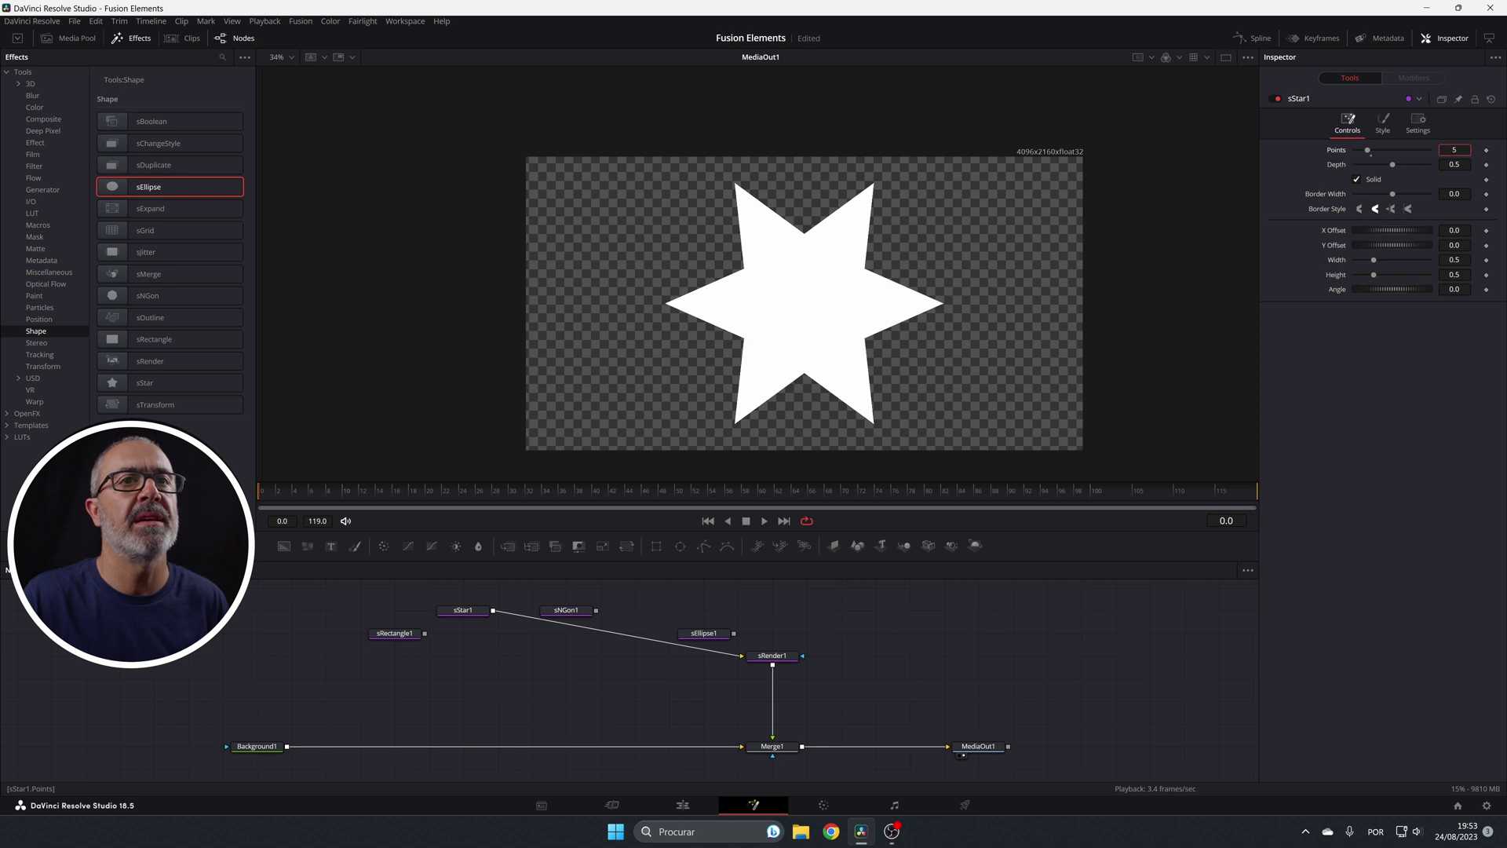
pyautogui.write('2')
pyautogui.press('Return')
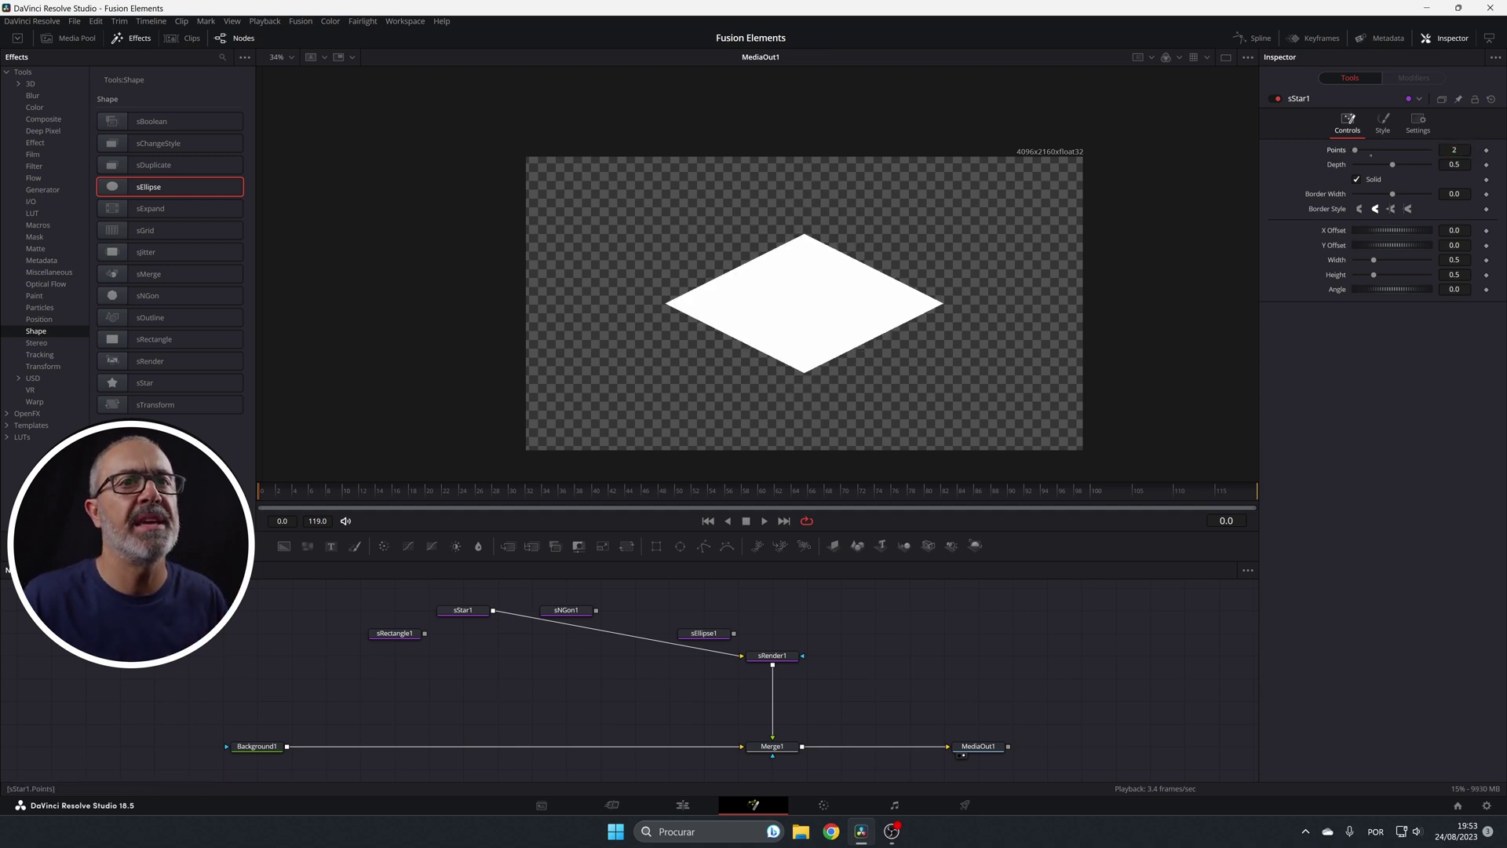
pyautogui.scroll(1, 1454, 149)
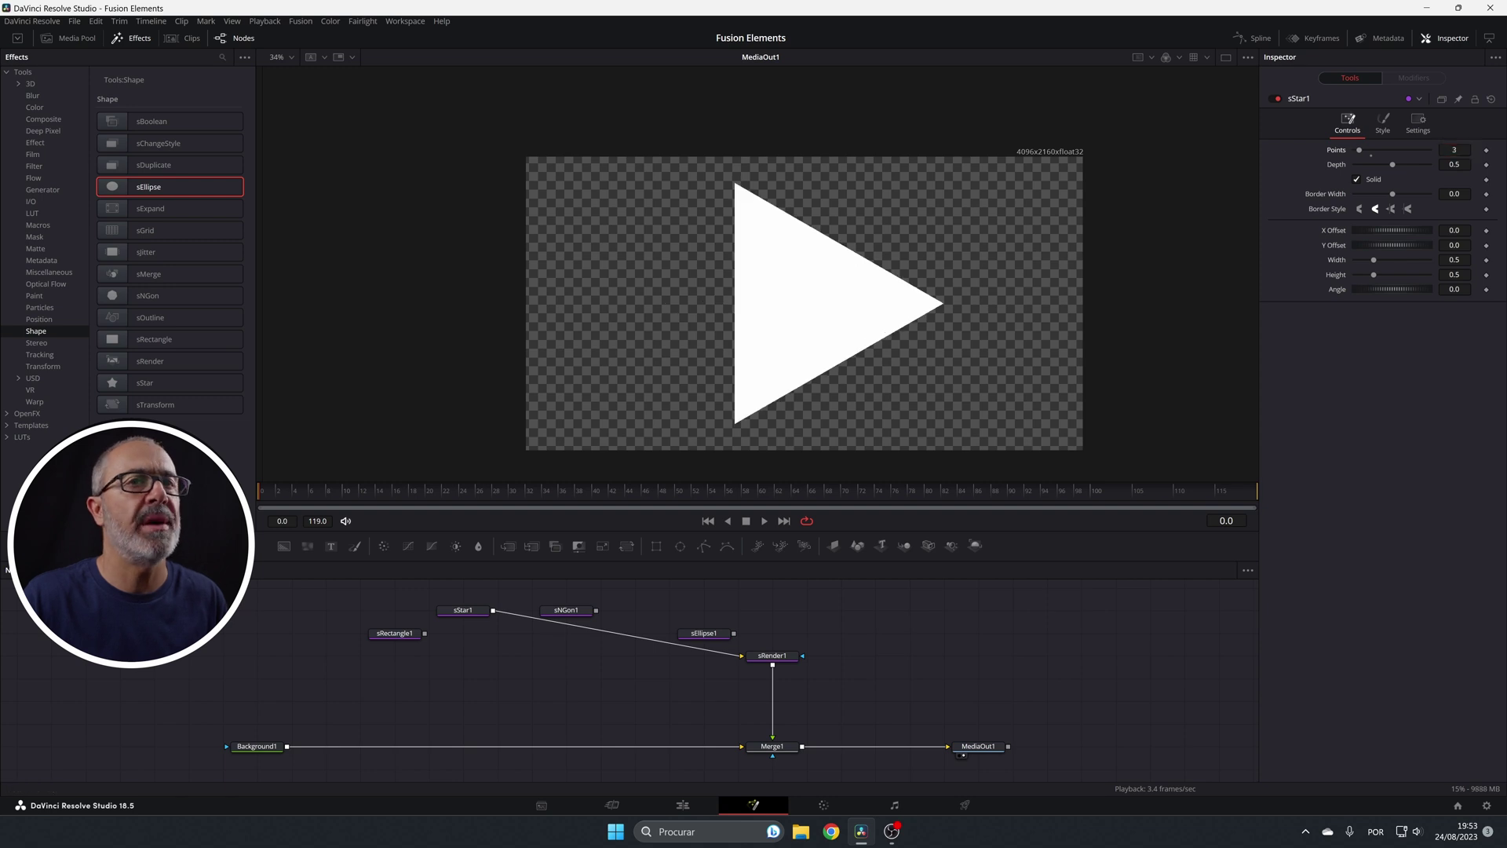
pyautogui.scroll(11, 1453, 149)
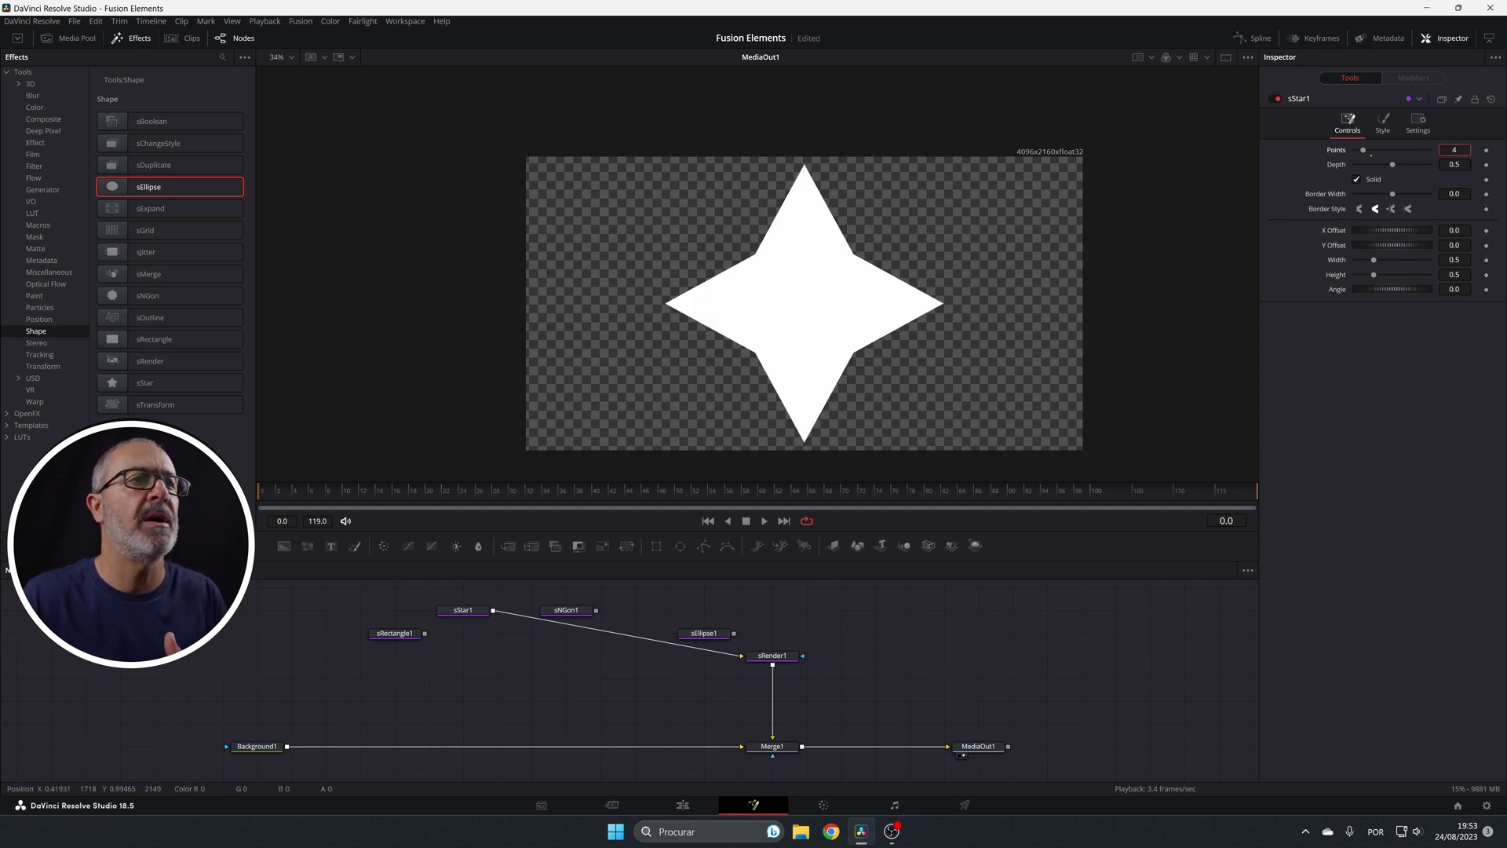
pyautogui.scroll(6, 1453, 149)
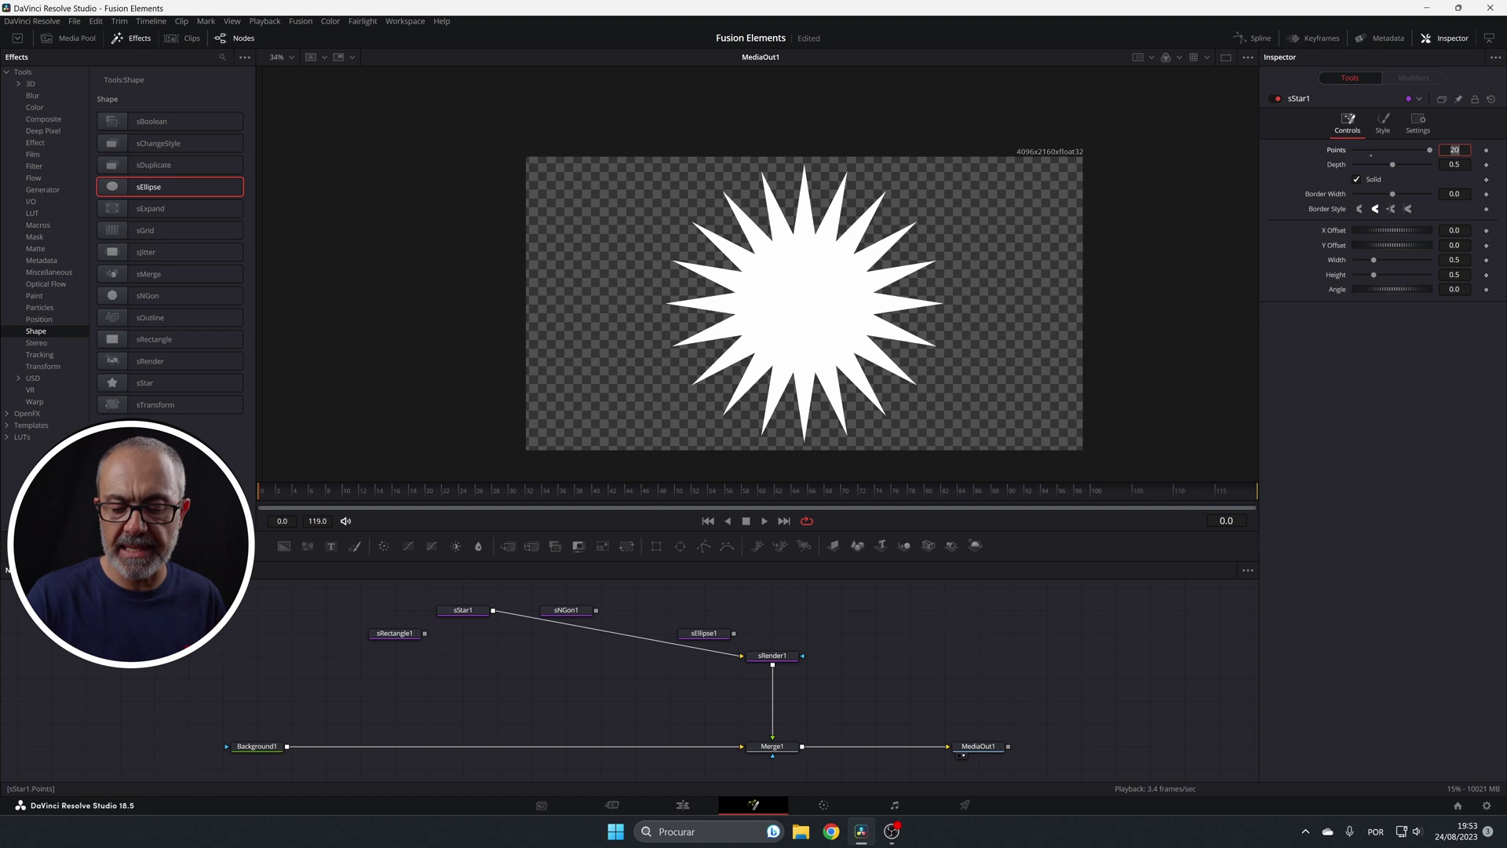
pyautogui.press('Tab')
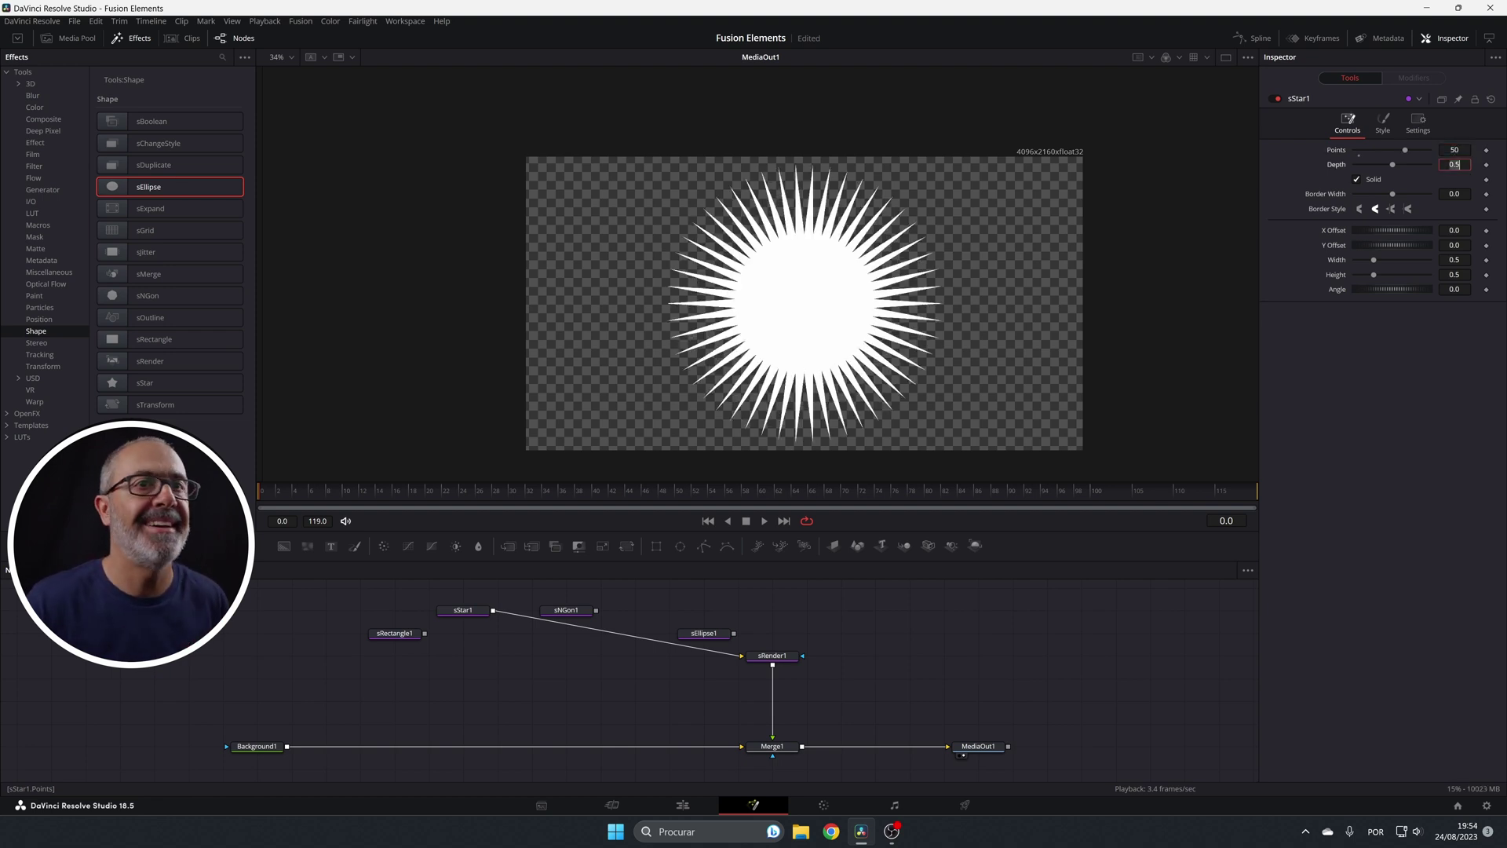
pyautogui.hotkey('ctrl', 'z')
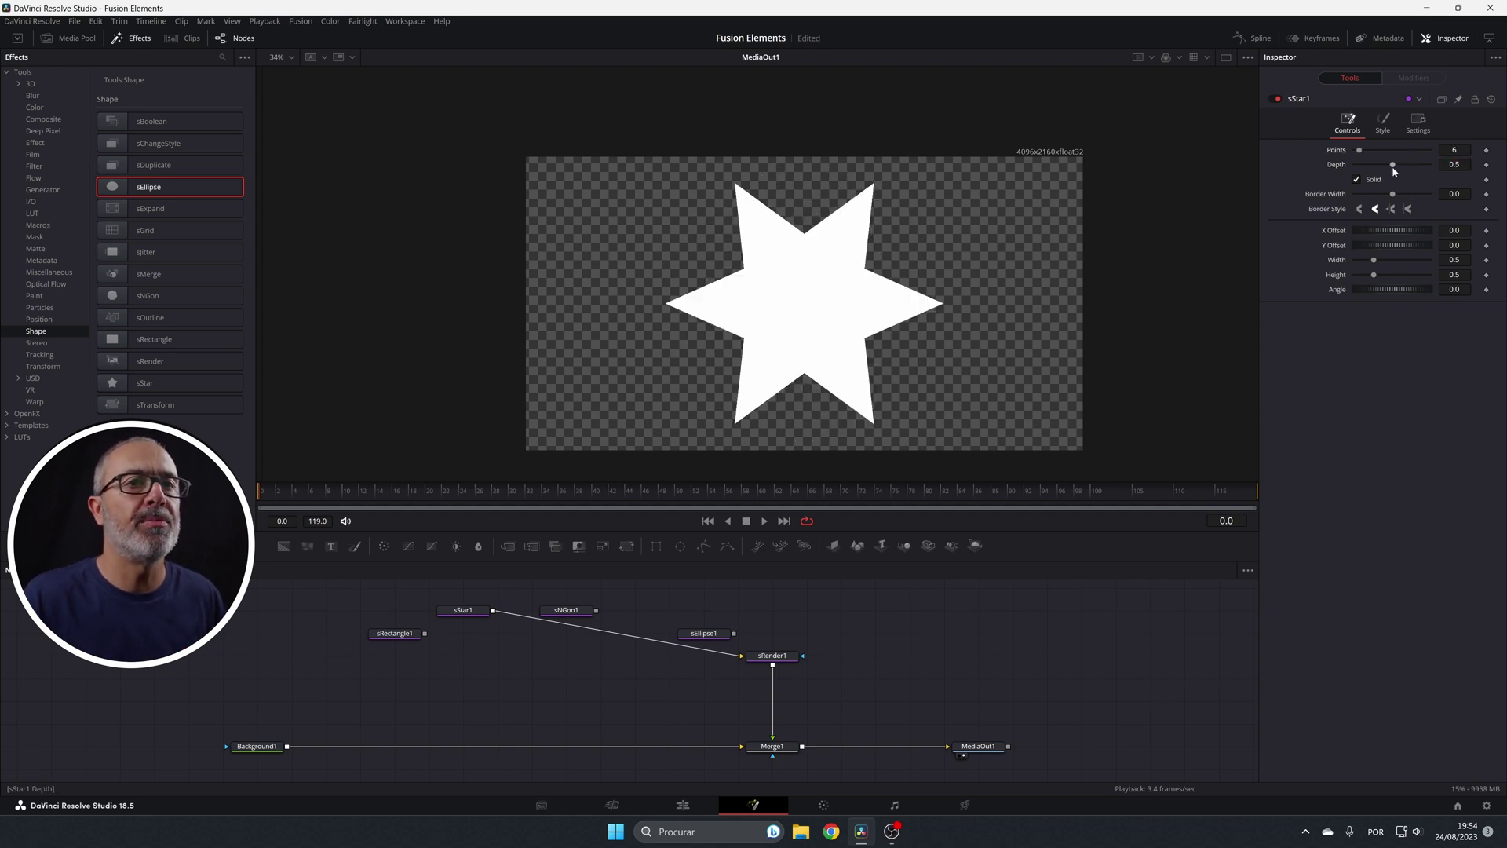
# Set star depth to 0.378, turn off Solid, use border width 0.025 with miter corners
pyautogui.moveTo(1393, 165); pyautogui.dragTo(1362, 179)
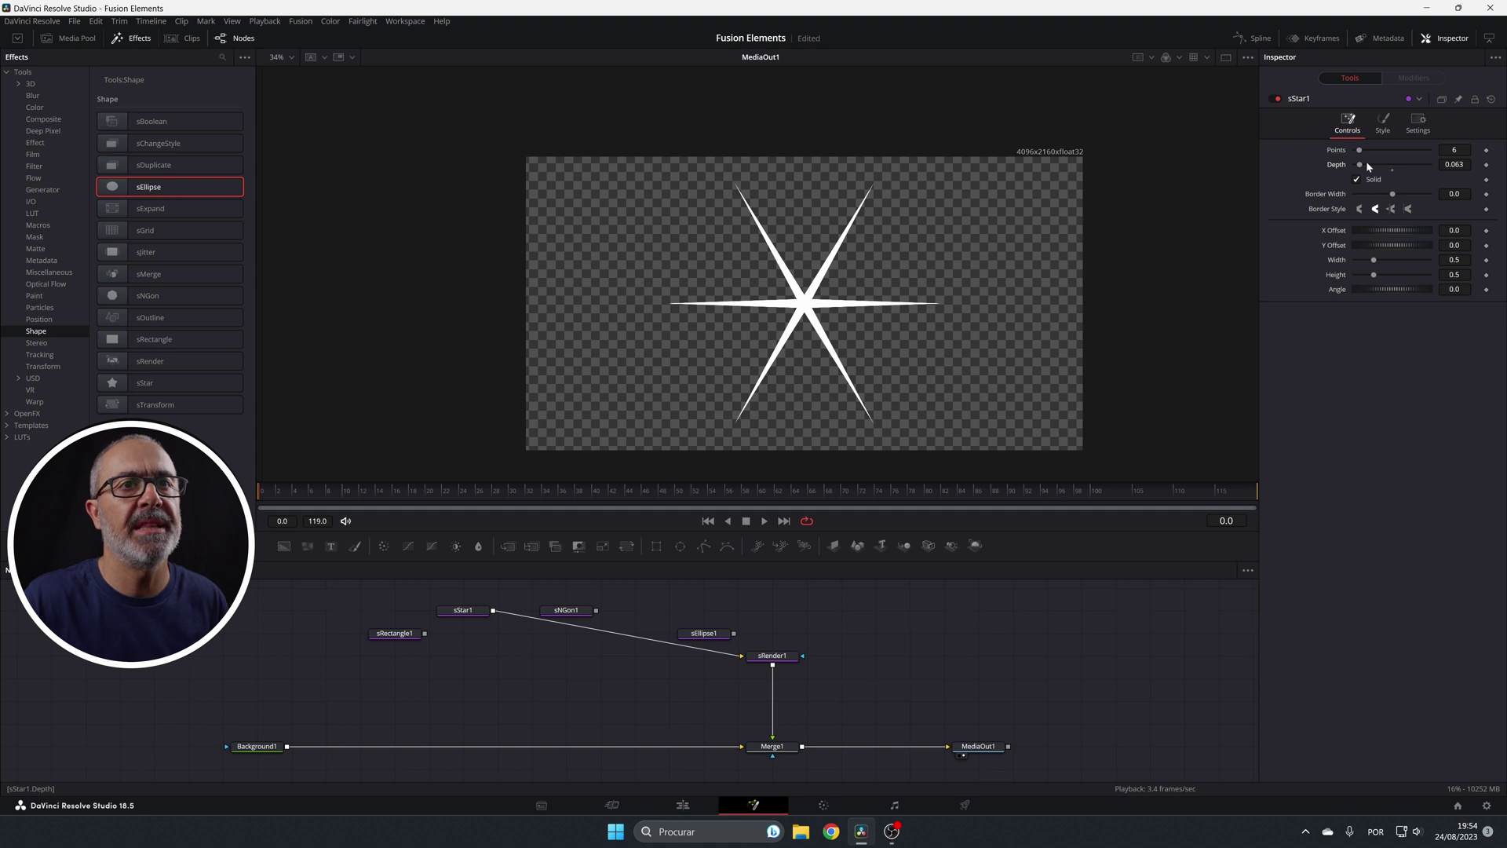
pyautogui.moveTo(1365, 164); pyautogui.dragTo(1381, 166)
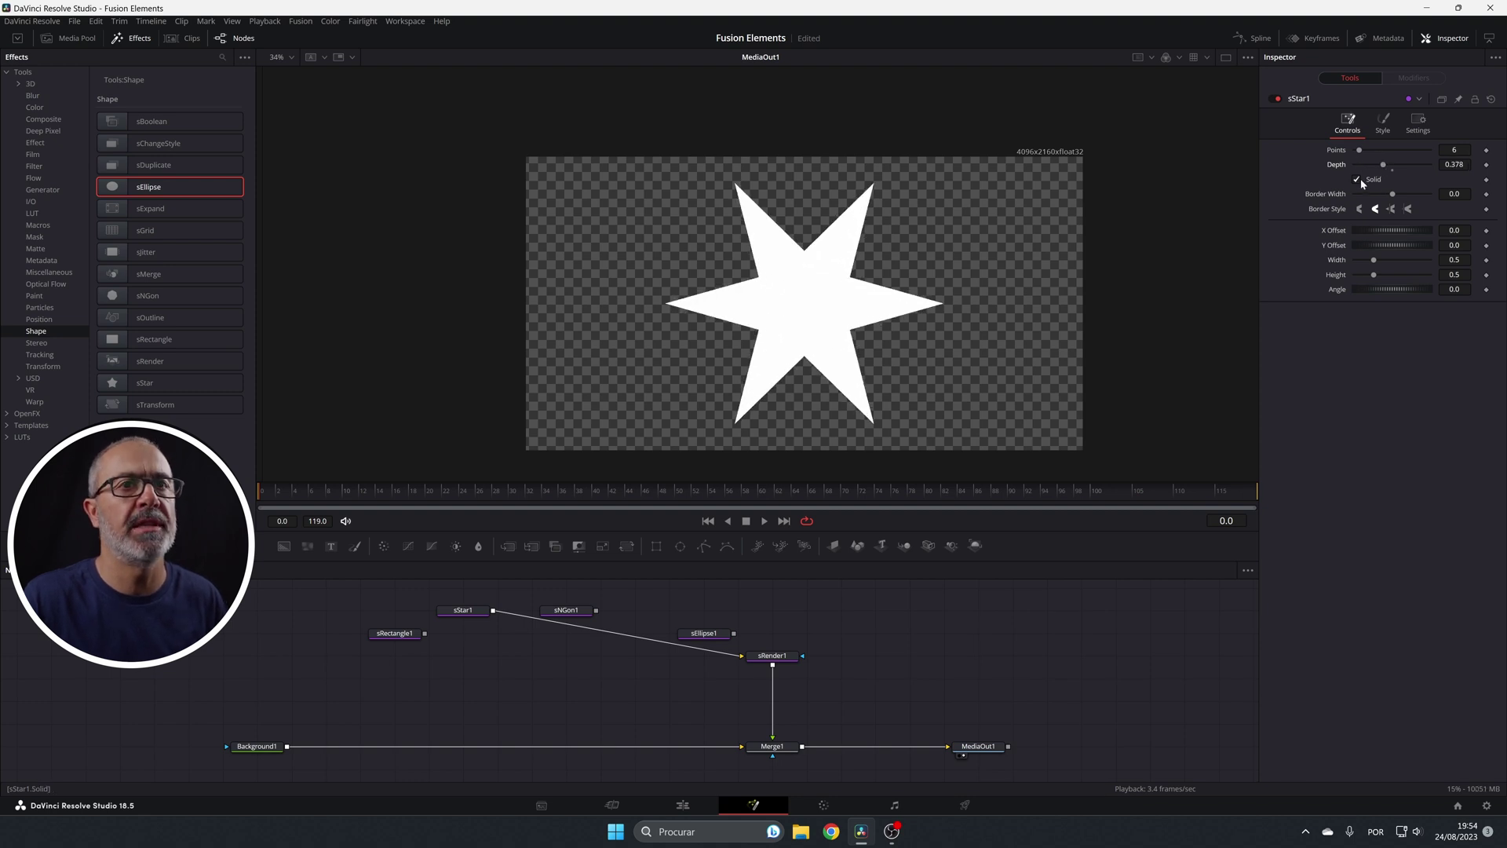
pyautogui.click(1358, 179)
pyautogui.moveTo(1392, 194); pyautogui.dragTo(1396, 194)
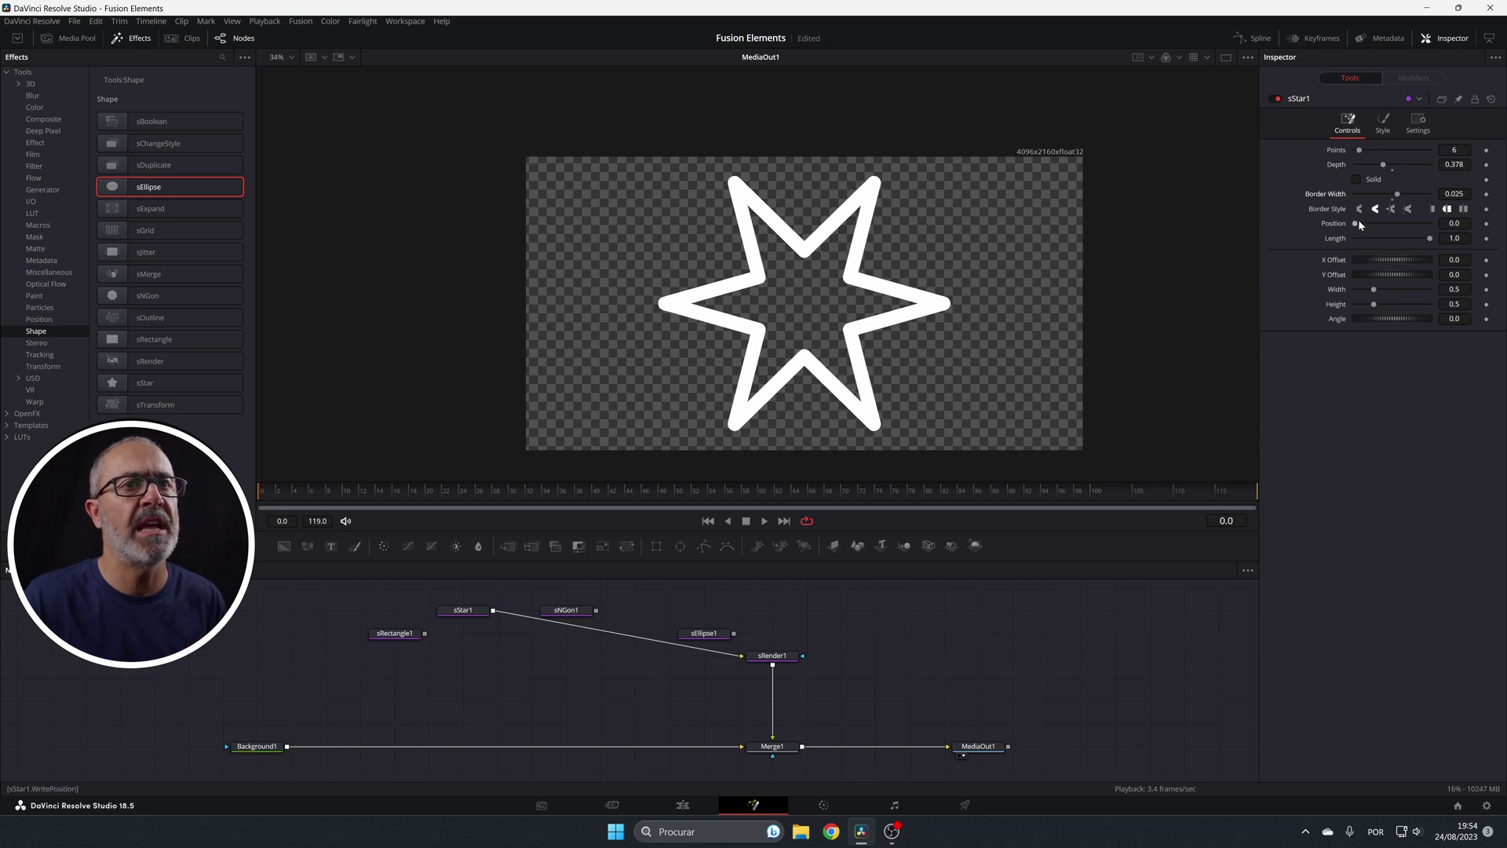
pyautogui.click(1391, 209)
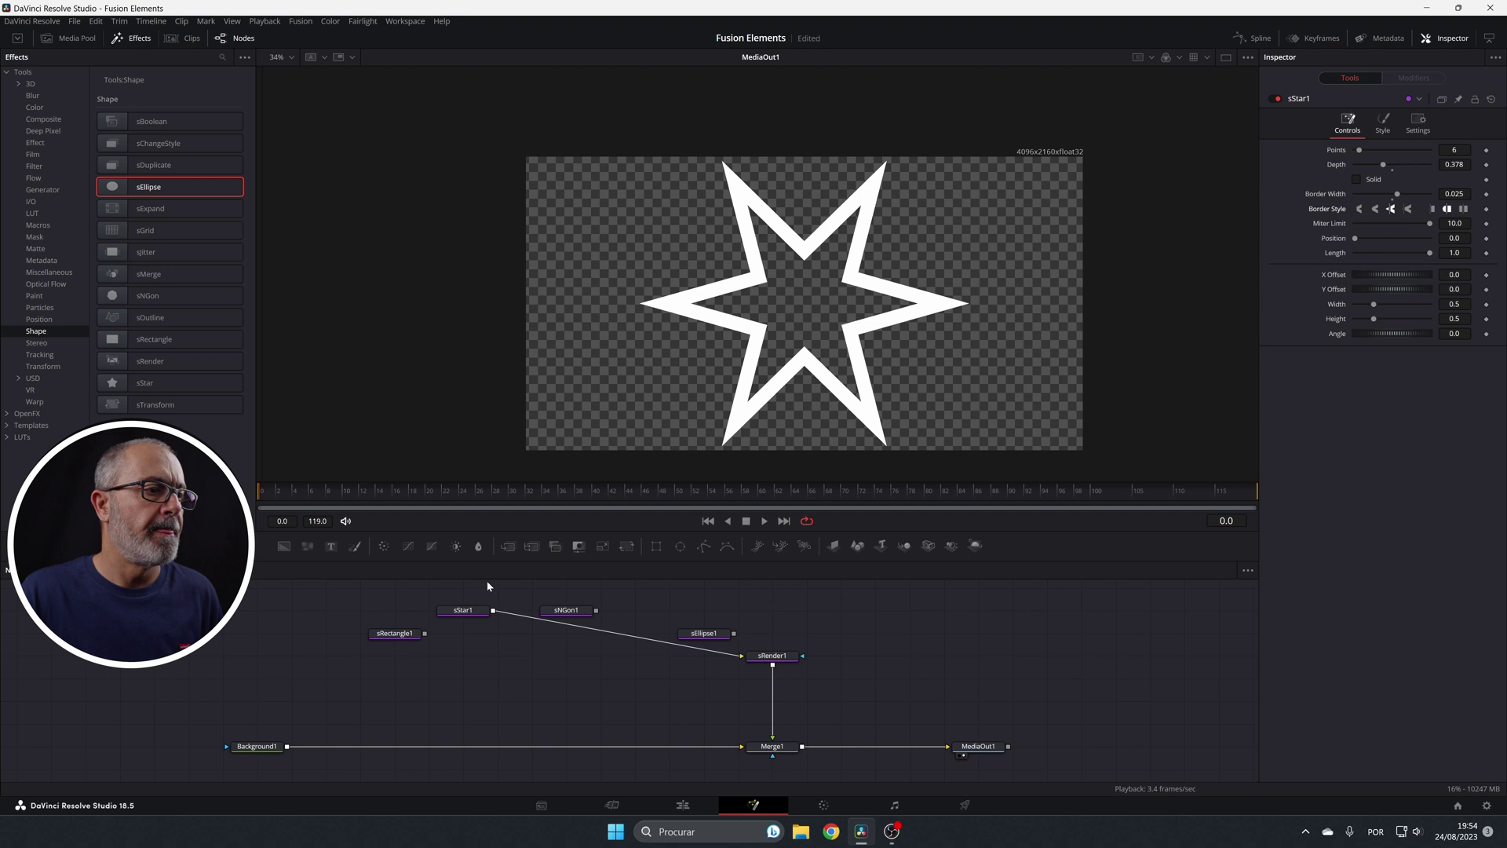
# Replace the sStar1 link so sNGon1 feeds sRender1, placing the polygon beside it
pyautogui.click(615, 632)
pyautogui.press('Delete')
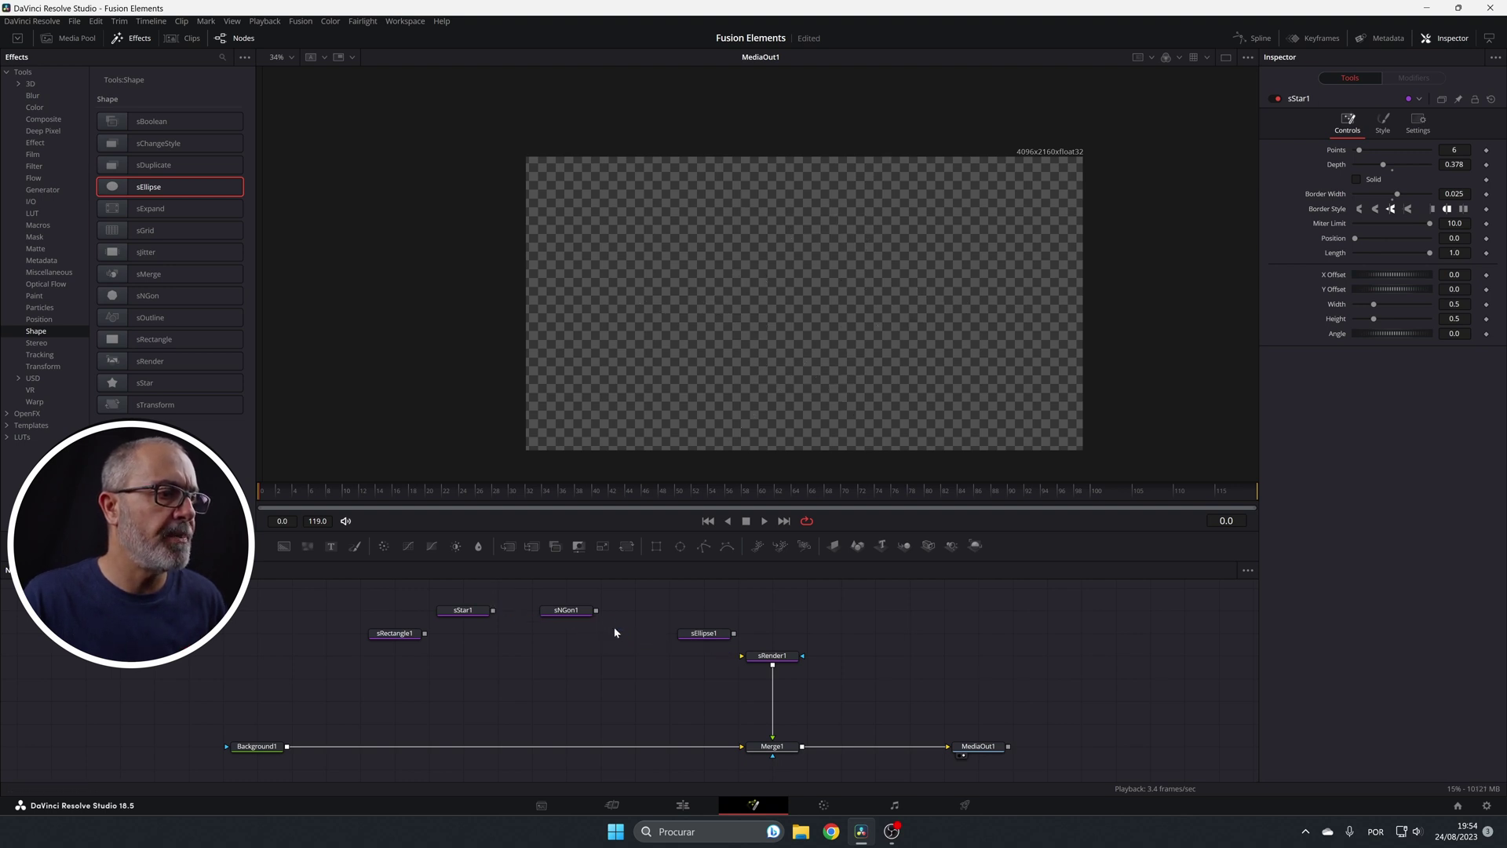
pyautogui.moveTo(595, 610); pyautogui.dragTo(774, 662)
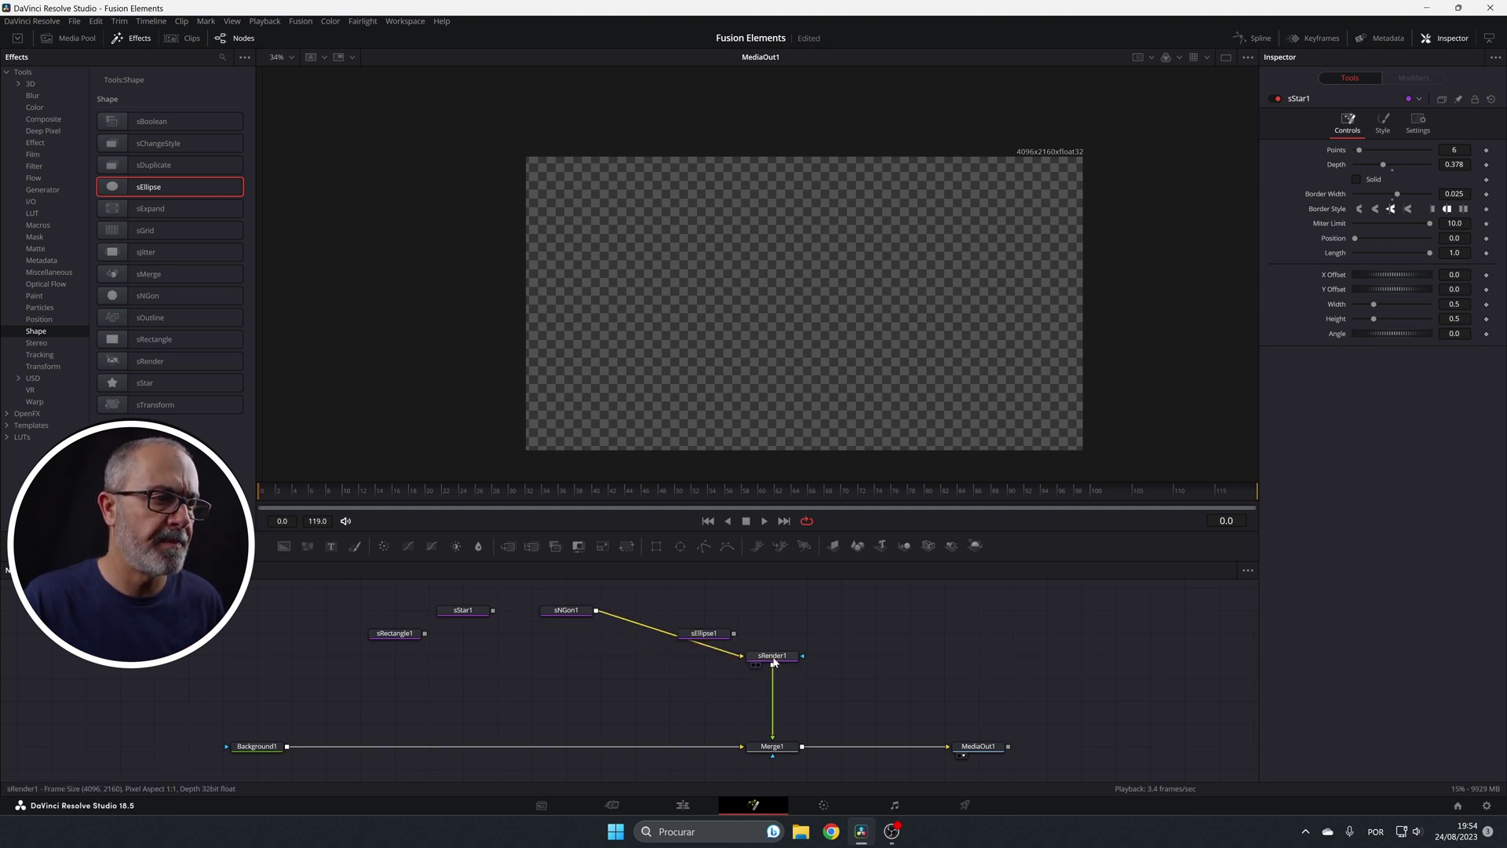
pyautogui.moveTo(576, 614); pyautogui.dragTo(575, 660)
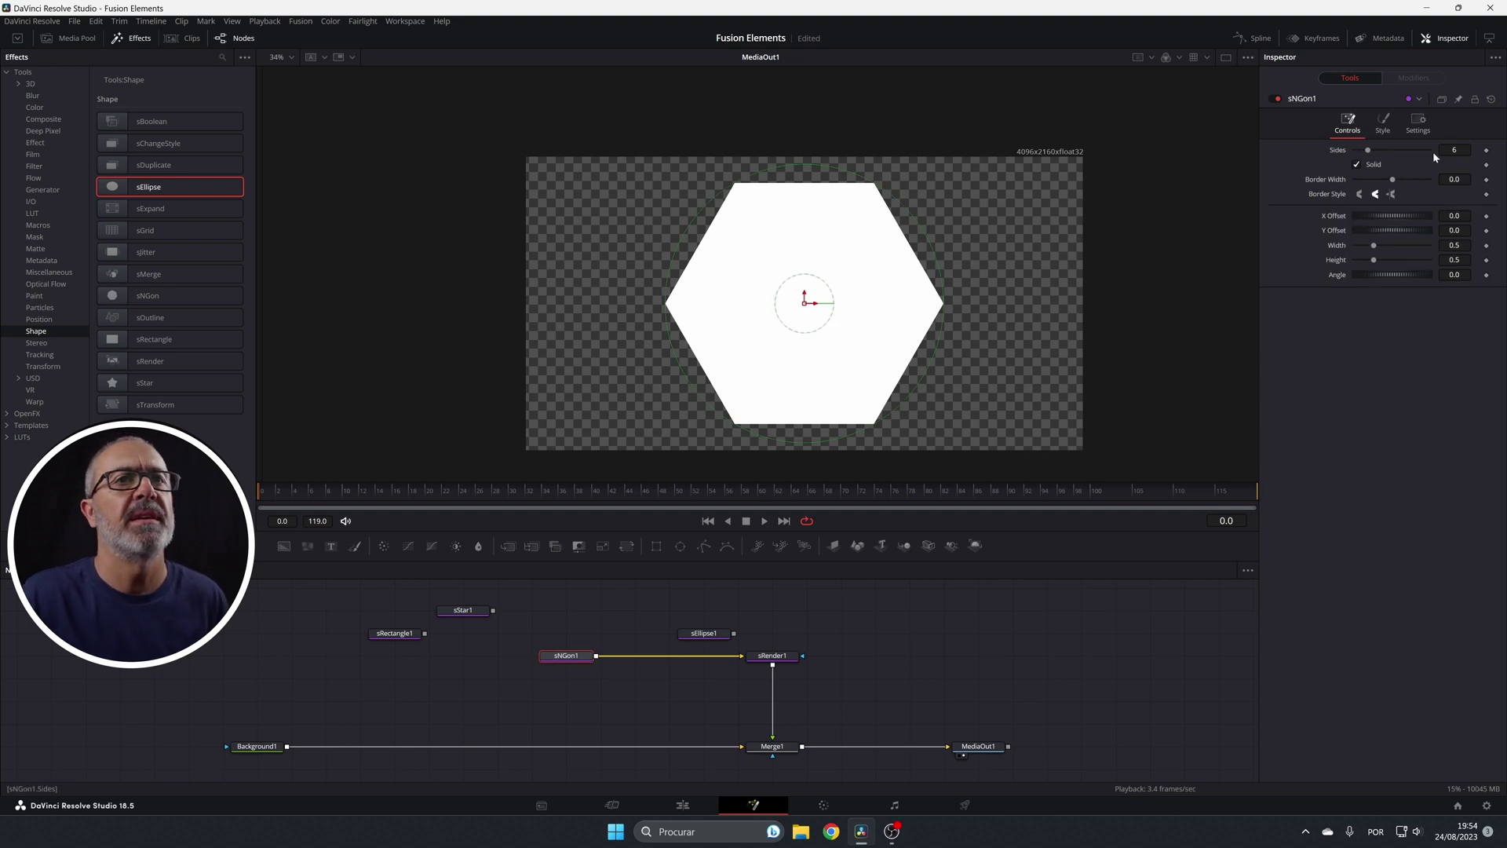
# Try 3, 20 and 50 polygon sides, then settle on 6 sides
pyautogui.moveTo(1368, 151); pyautogui.dragTo(1334, 152)
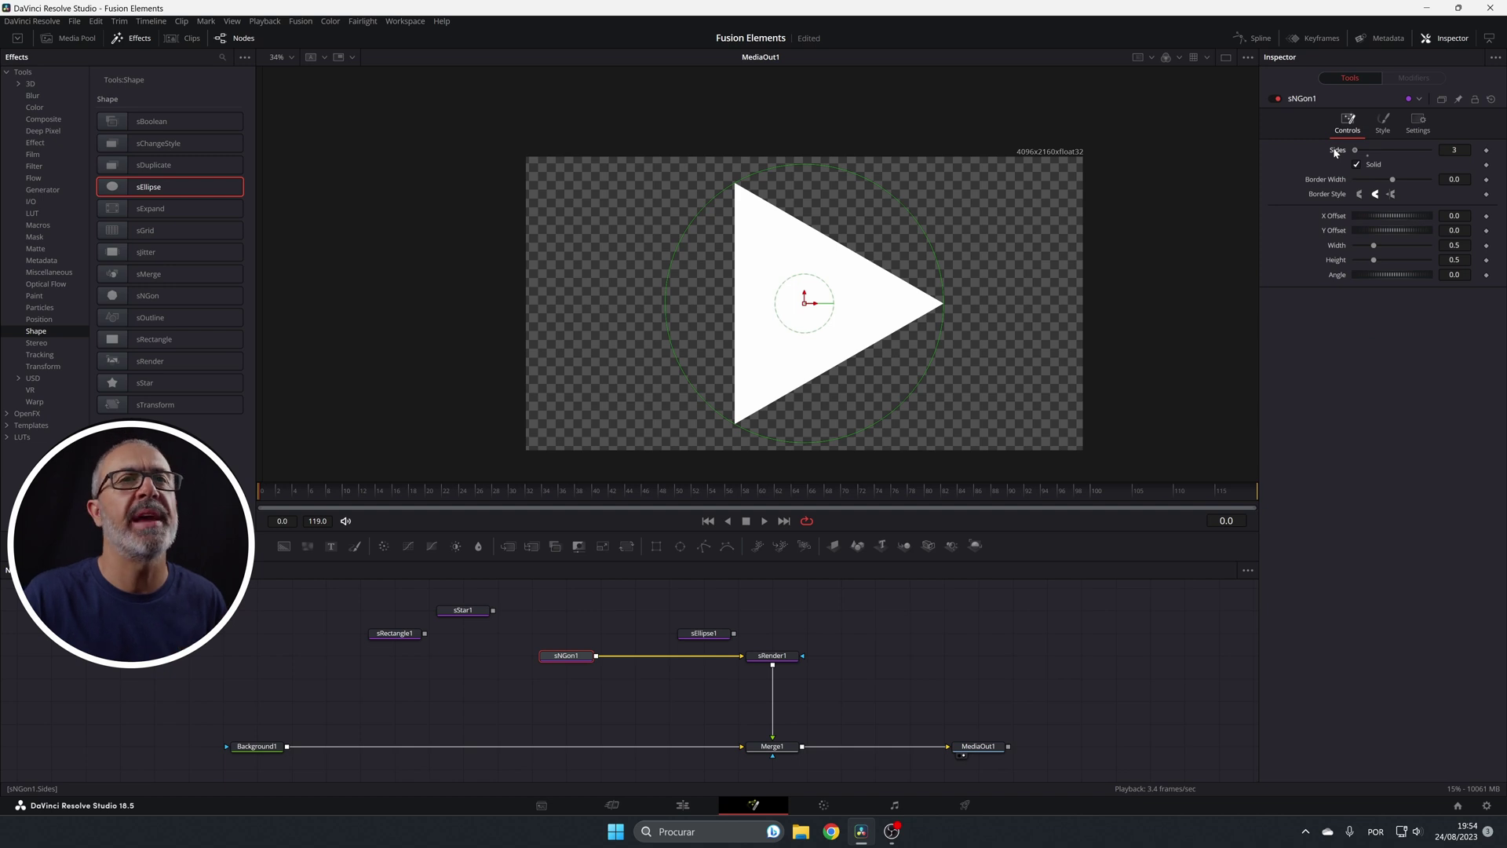
pyautogui.moveTo(1355, 150); pyautogui.dragTo(1452, 163)
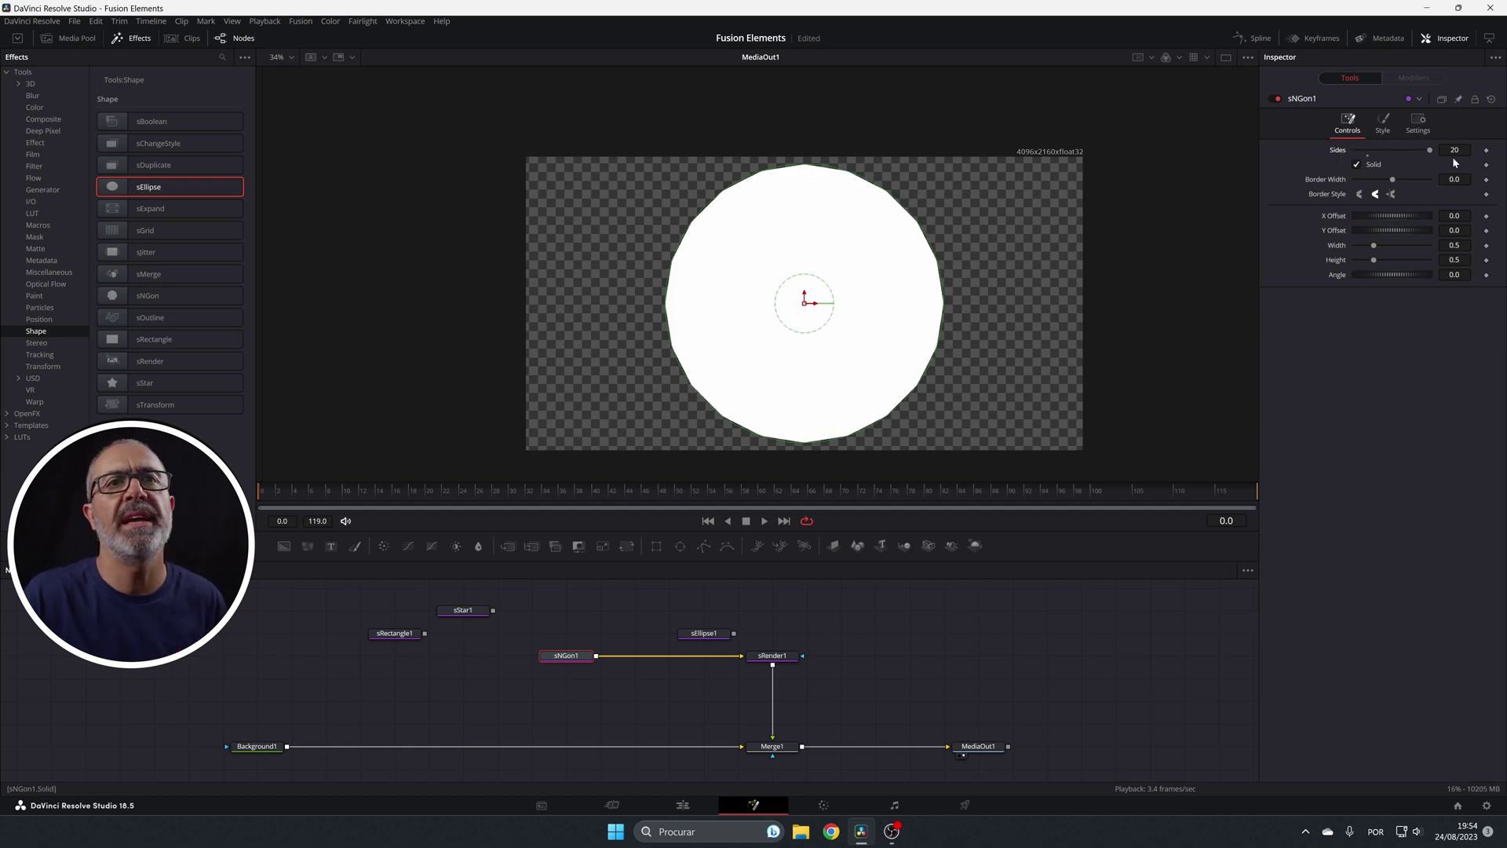
pyautogui.click(1455, 149)
pyautogui.write('50')
pyautogui.press('Tab')
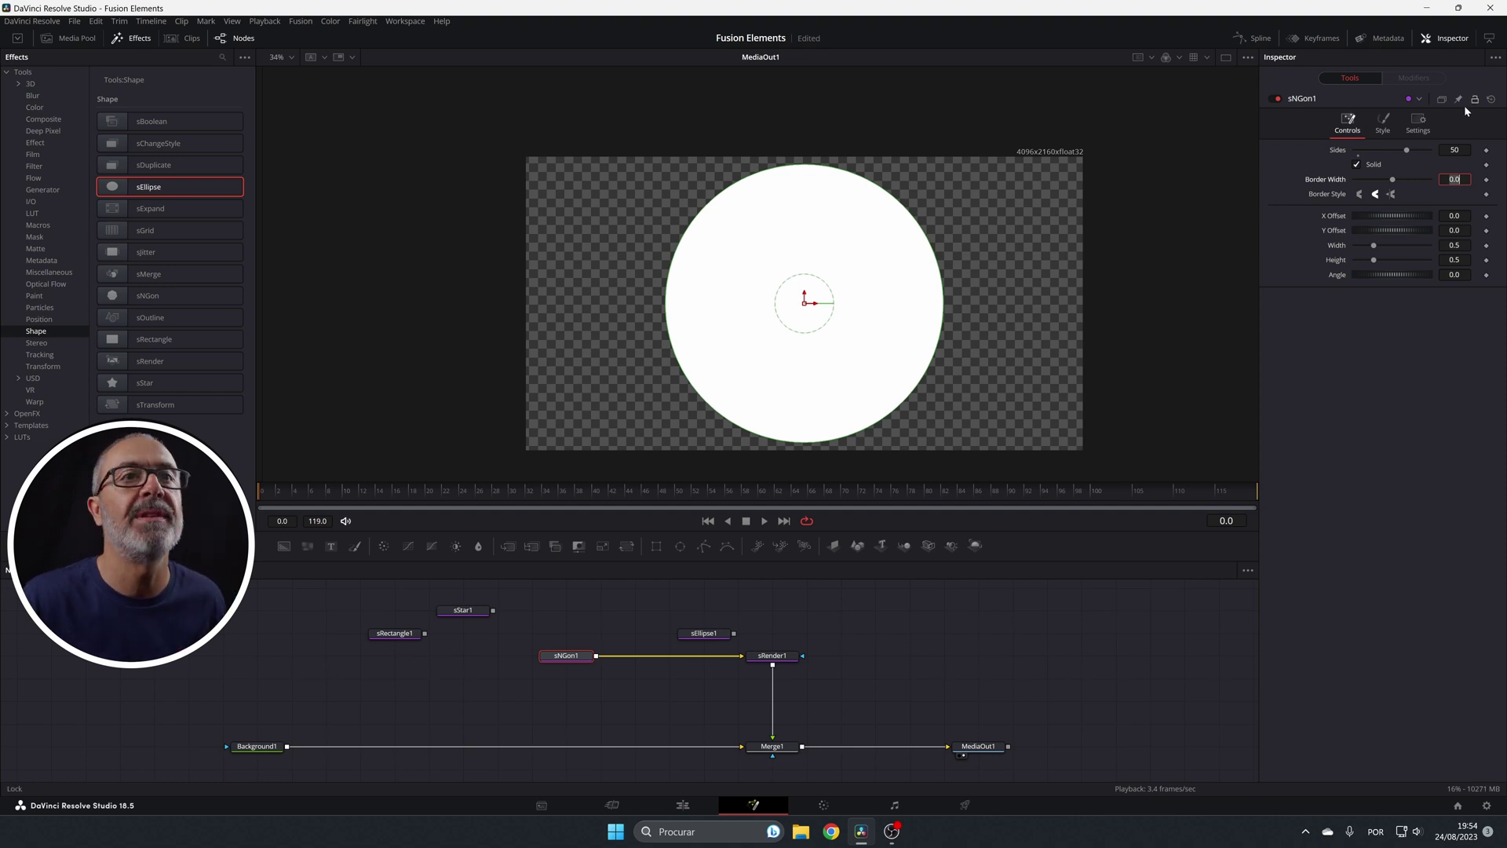
pyautogui.moveTo(1406, 149); pyautogui.dragTo(1398, 180)
# Make the hexagon hollow with a 0.029 miter border, adjust length and start, and set width 0.63
pyautogui.click(1373, 164)
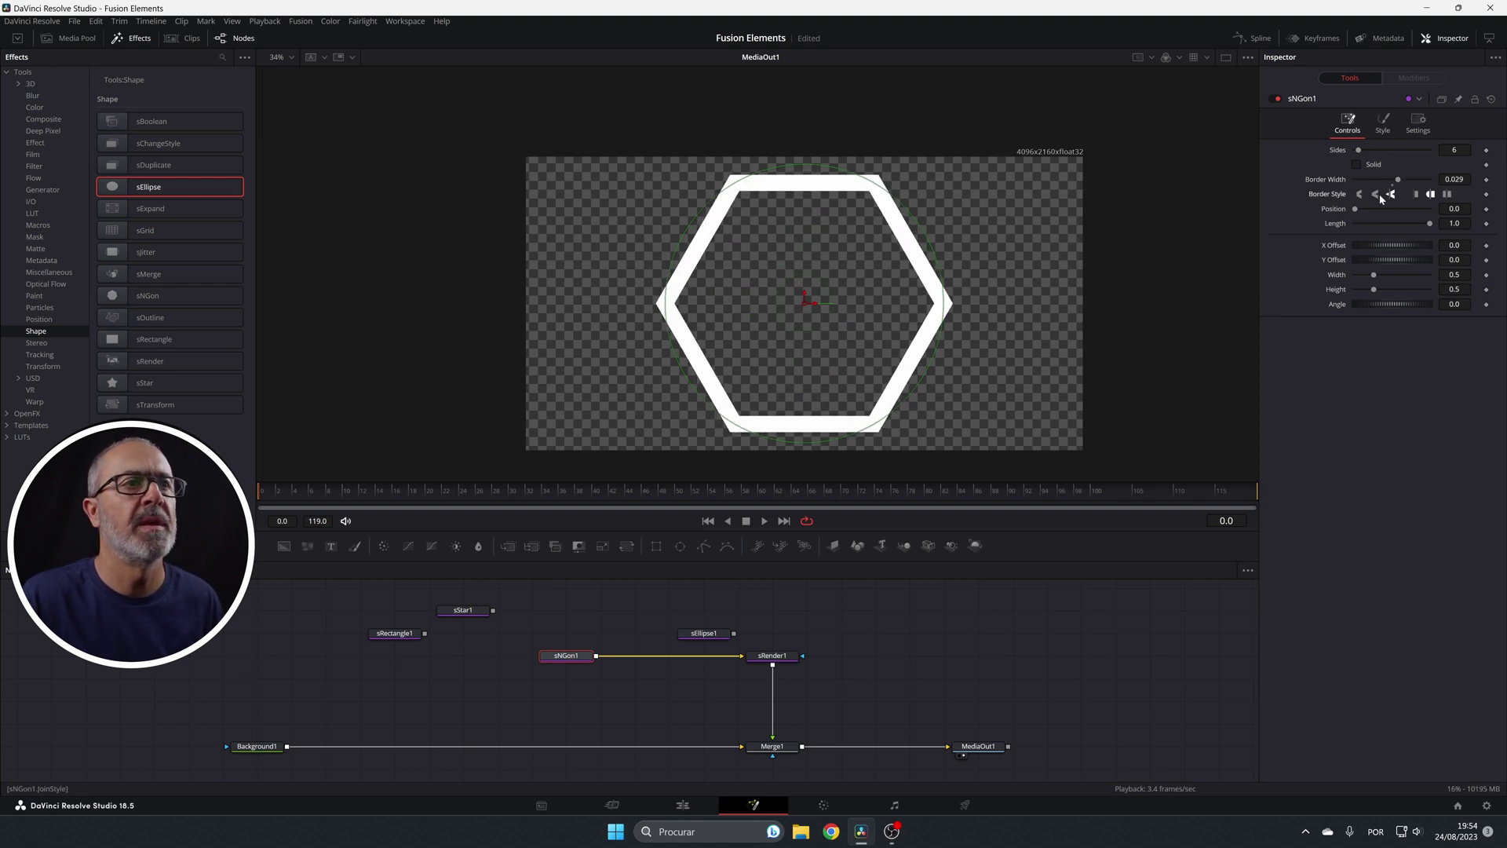
pyautogui.click(1375, 195)
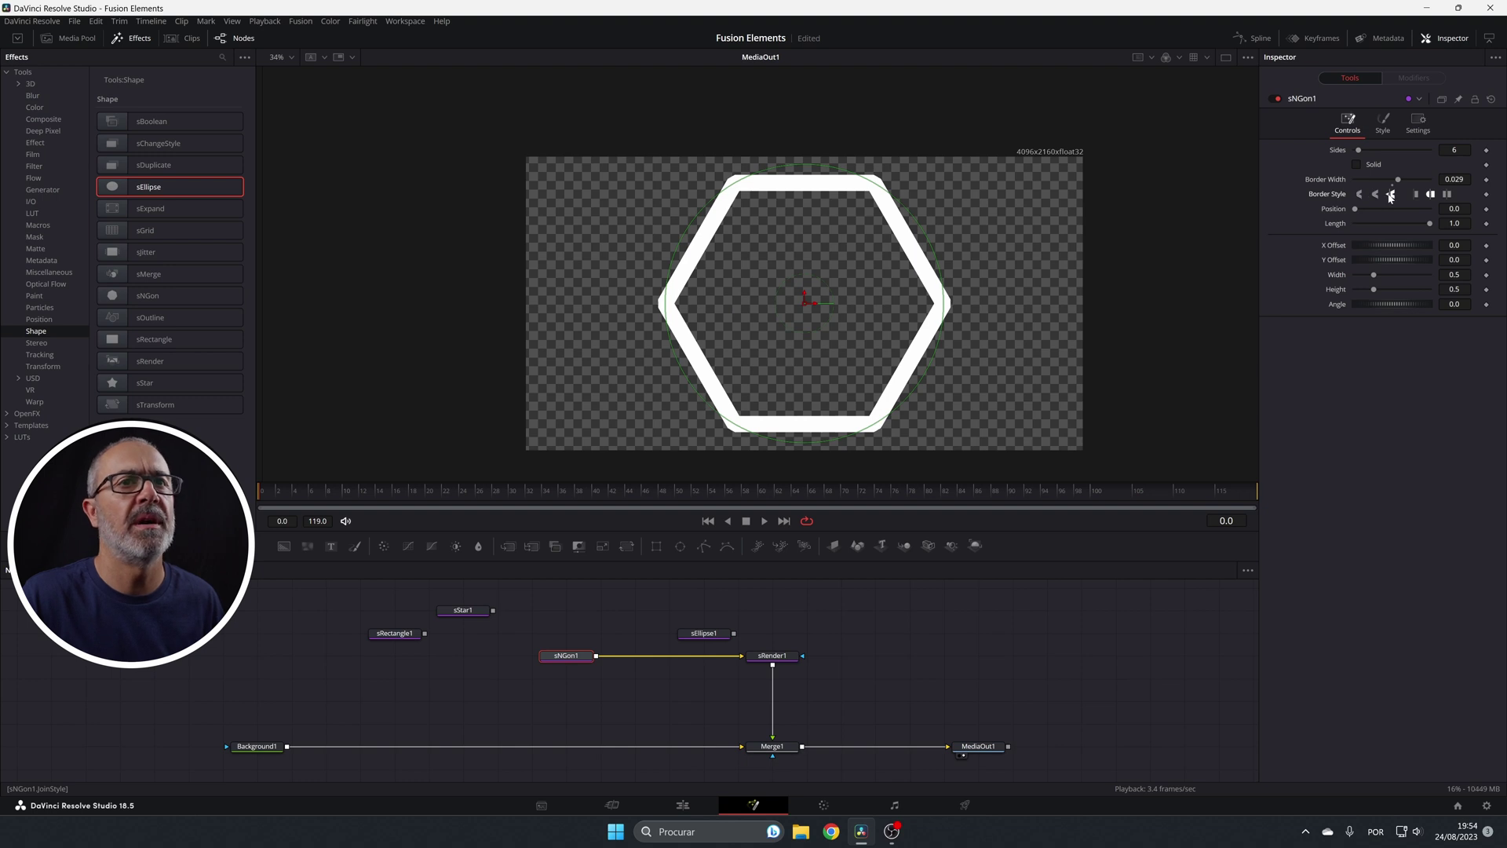
pyautogui.click(1390, 195)
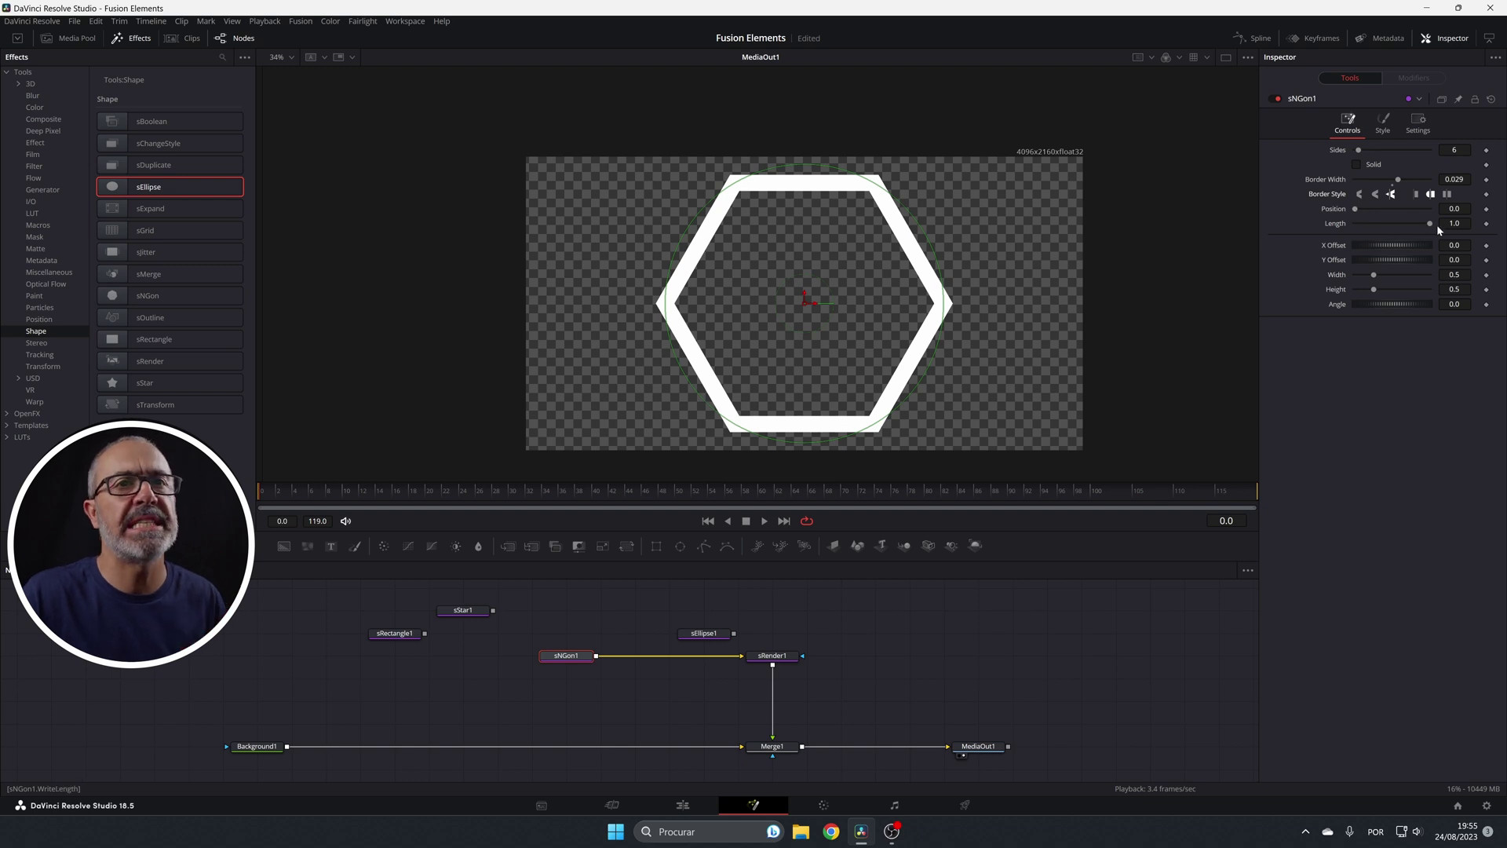
pyautogui.moveTo(1437, 224)
pyautogui.mouseDown()
pyautogui.moveTo(1318, 226)
pyautogui.moveTo(1456, 249)
pyautogui.moveTo(1302, 259)
pyautogui.mouseUp()
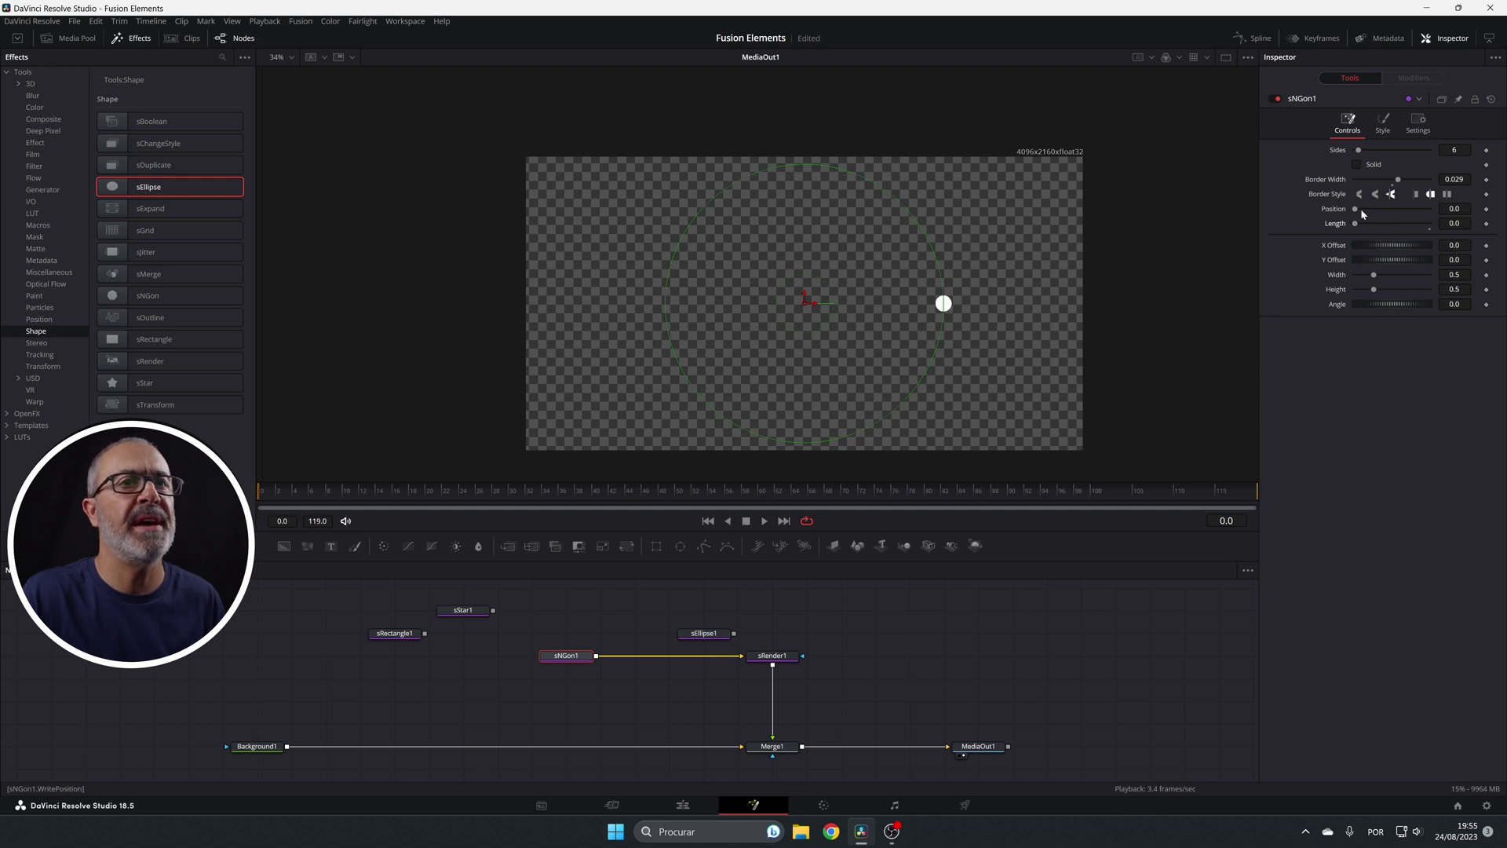
pyautogui.moveTo(1355, 209); pyautogui.dragTo(1388, 244)
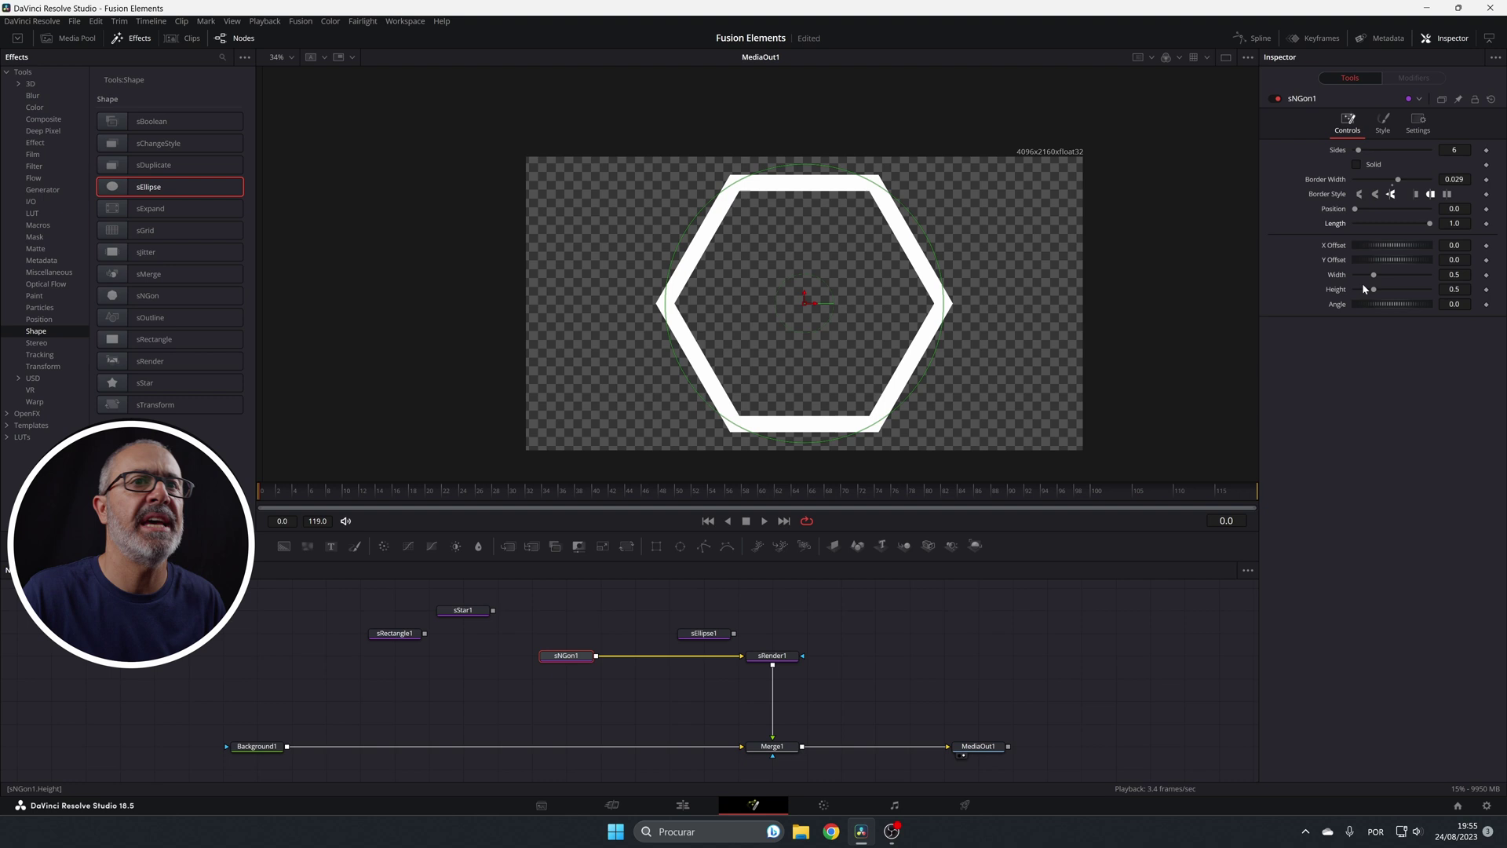
pyautogui.moveTo(1375, 275); pyautogui.dragTo(1380, 281)
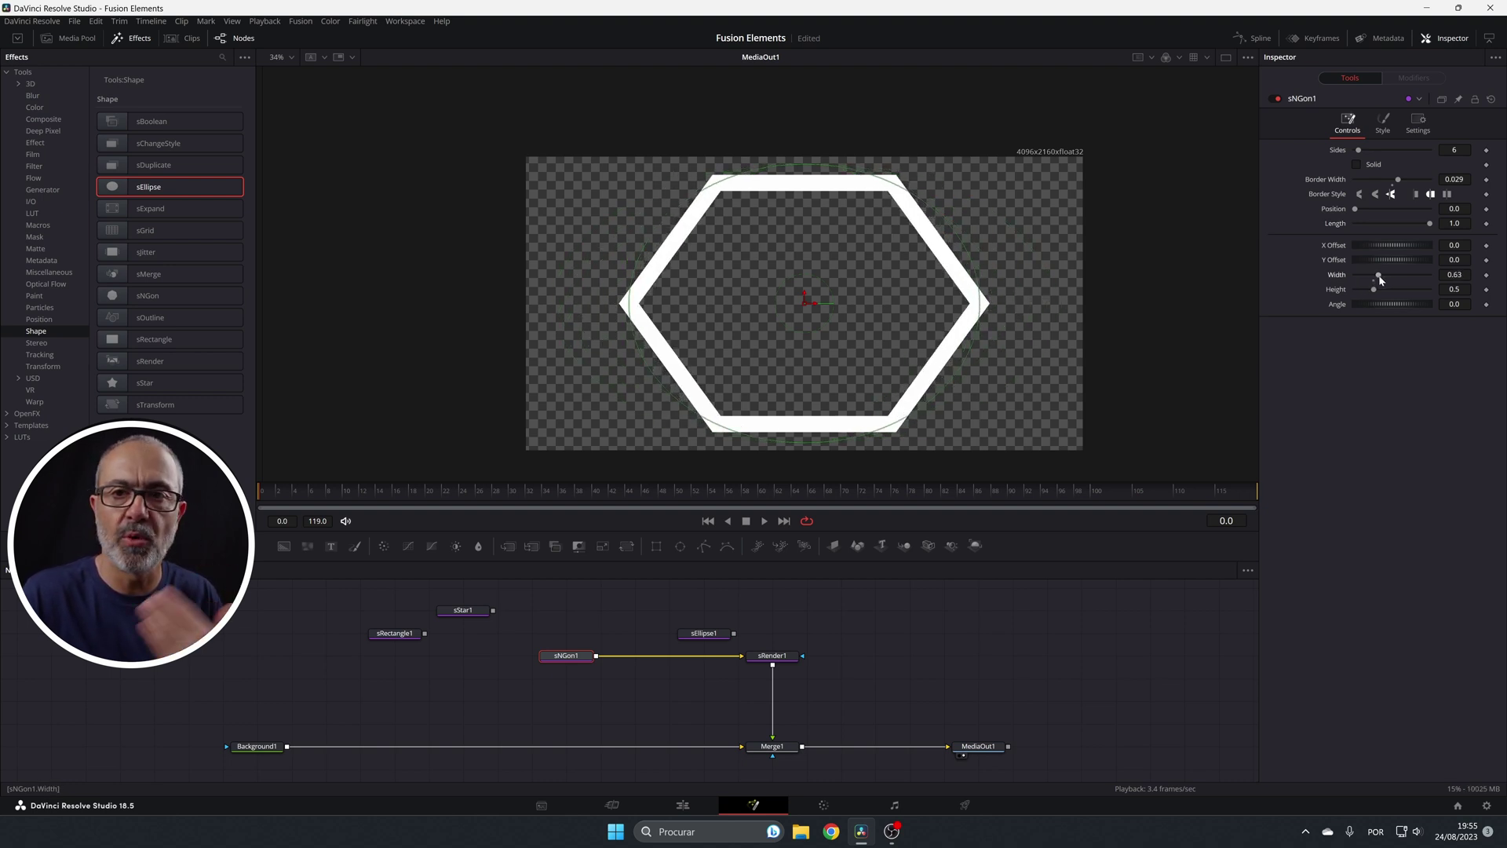
# Replace the sNGon1 link so sEllipse1 feeds sRender1
pyautogui.click(687, 653)
pyautogui.press('Delete')
pyautogui.moveTo(729, 633); pyautogui.dragTo(788, 658)
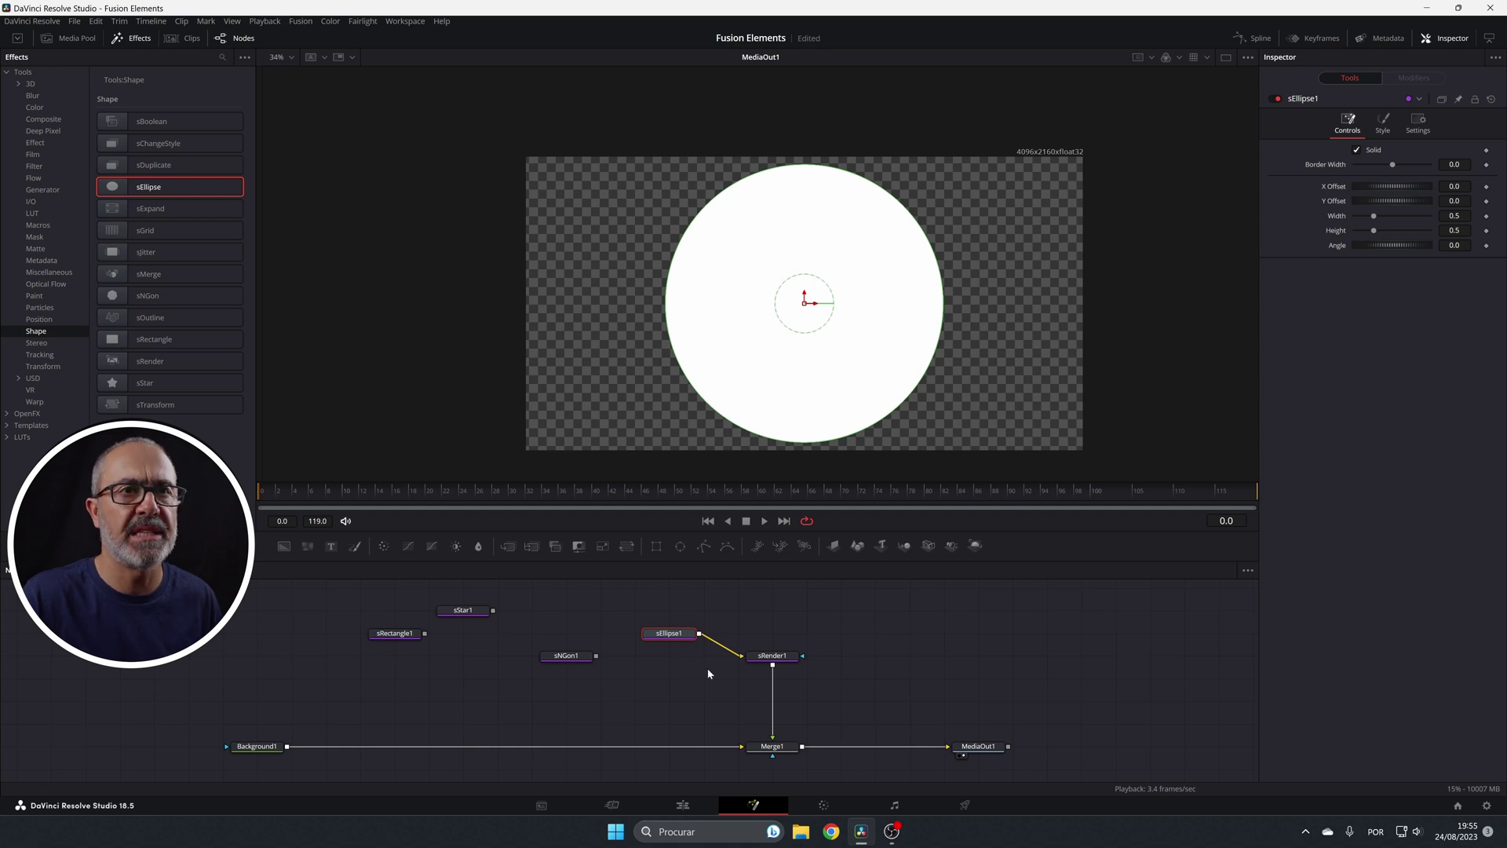
# Experiment with the ellipse's Solid, Border Width, Length and Width, then reset it to defaults
pyautogui.click(1356, 149)
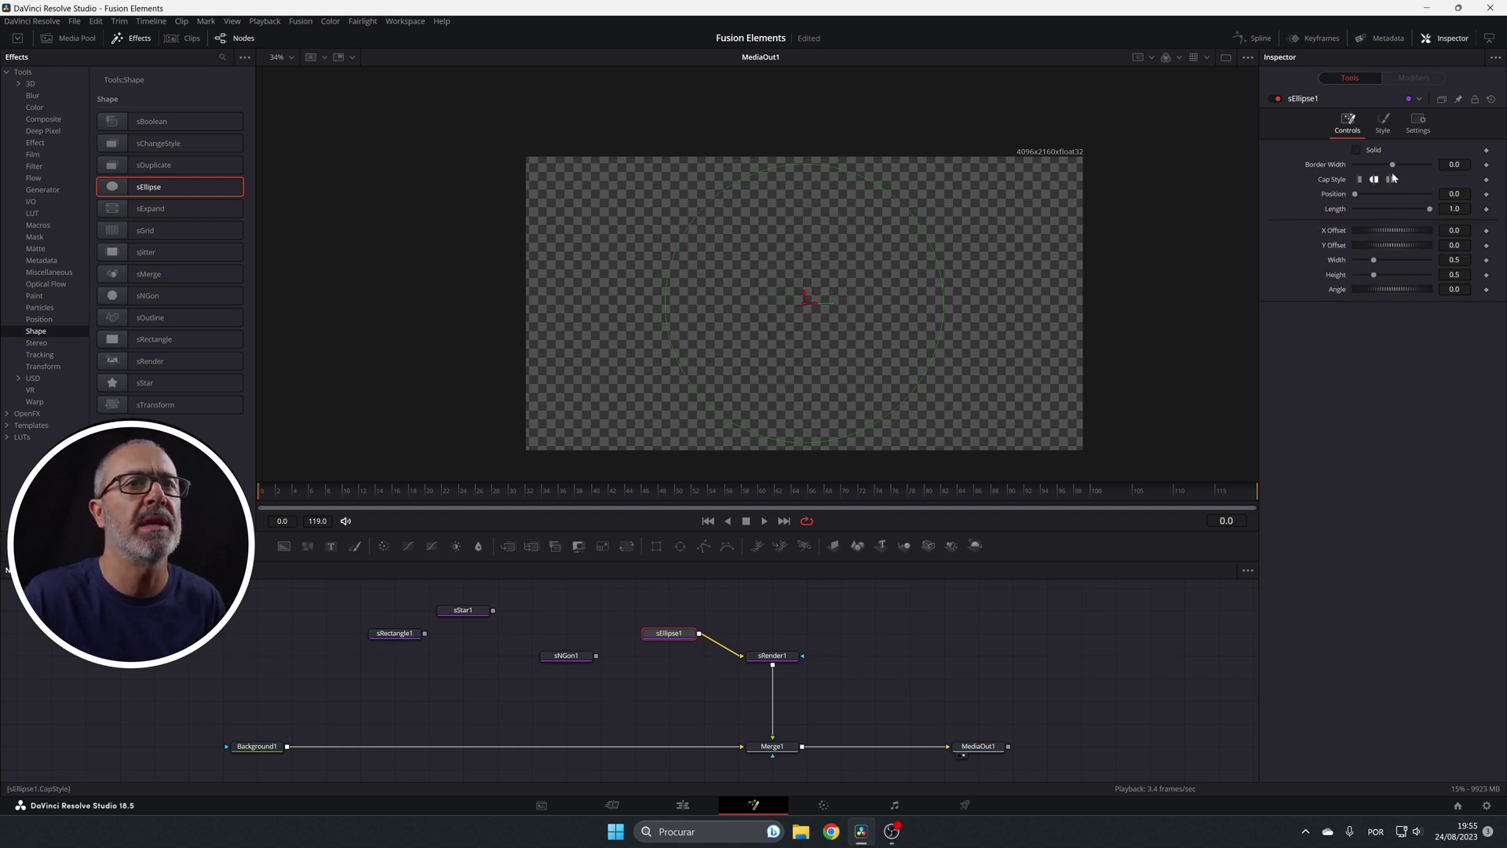
pyautogui.moveTo(1393, 164); pyautogui.dragTo(1395, 165)
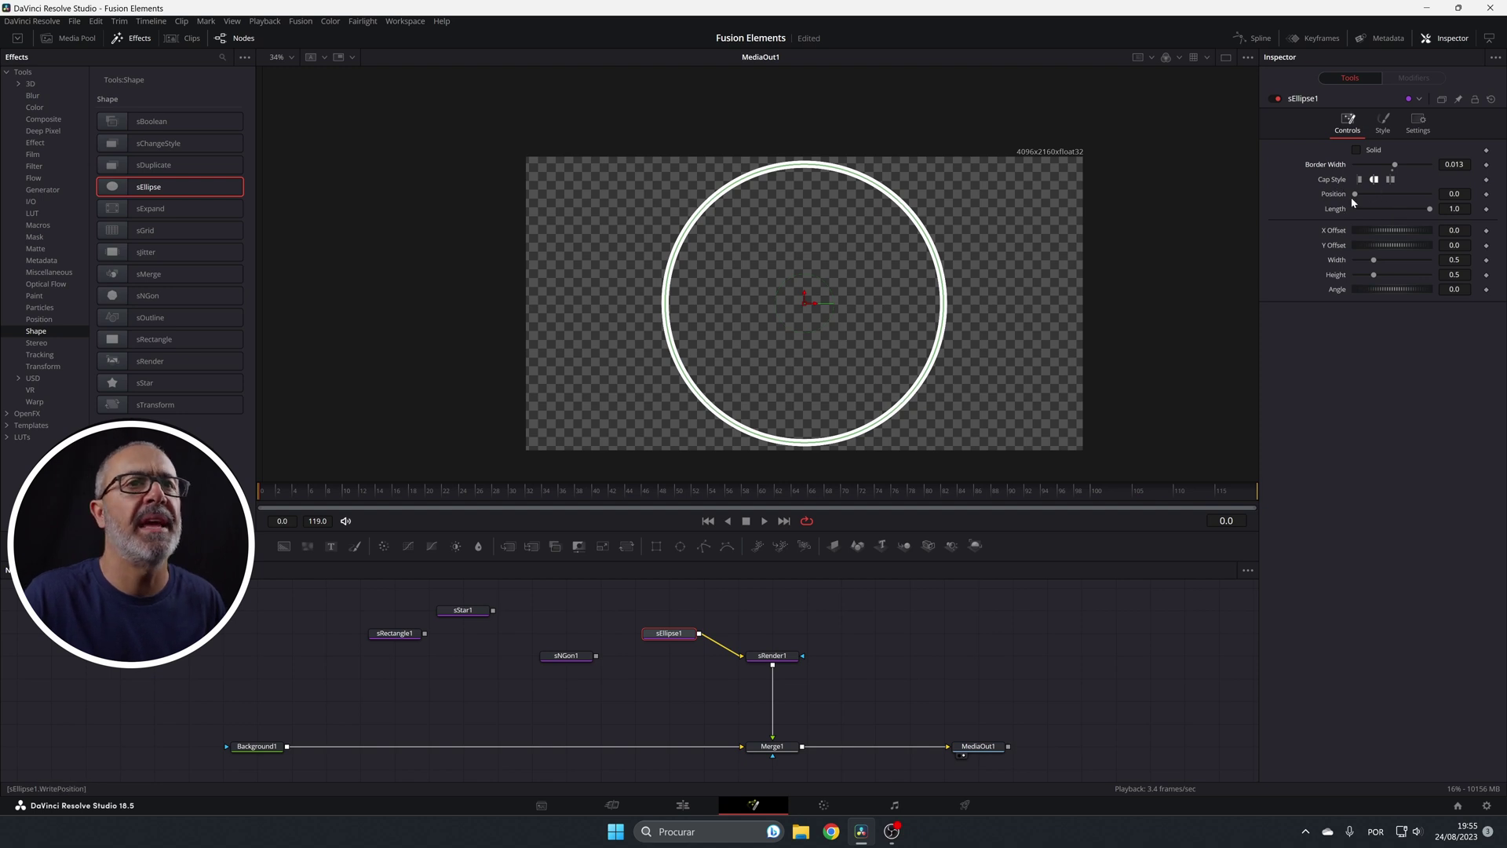
pyautogui.moveTo(1429, 209); pyautogui.dragTo(1178, 198)
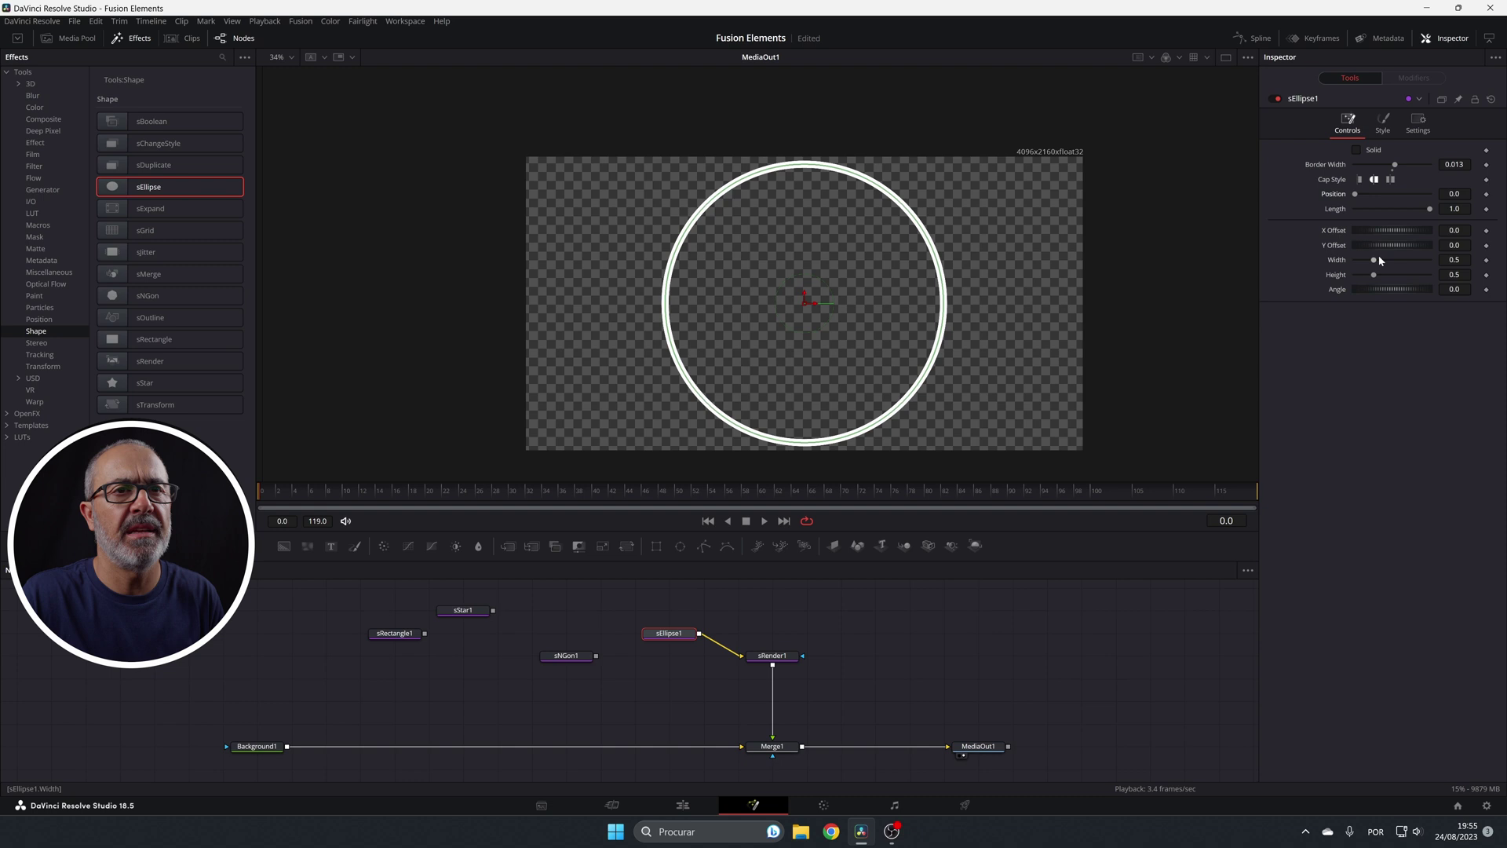
pyautogui.moveTo(1379, 259); pyautogui.dragTo(1386, 302)
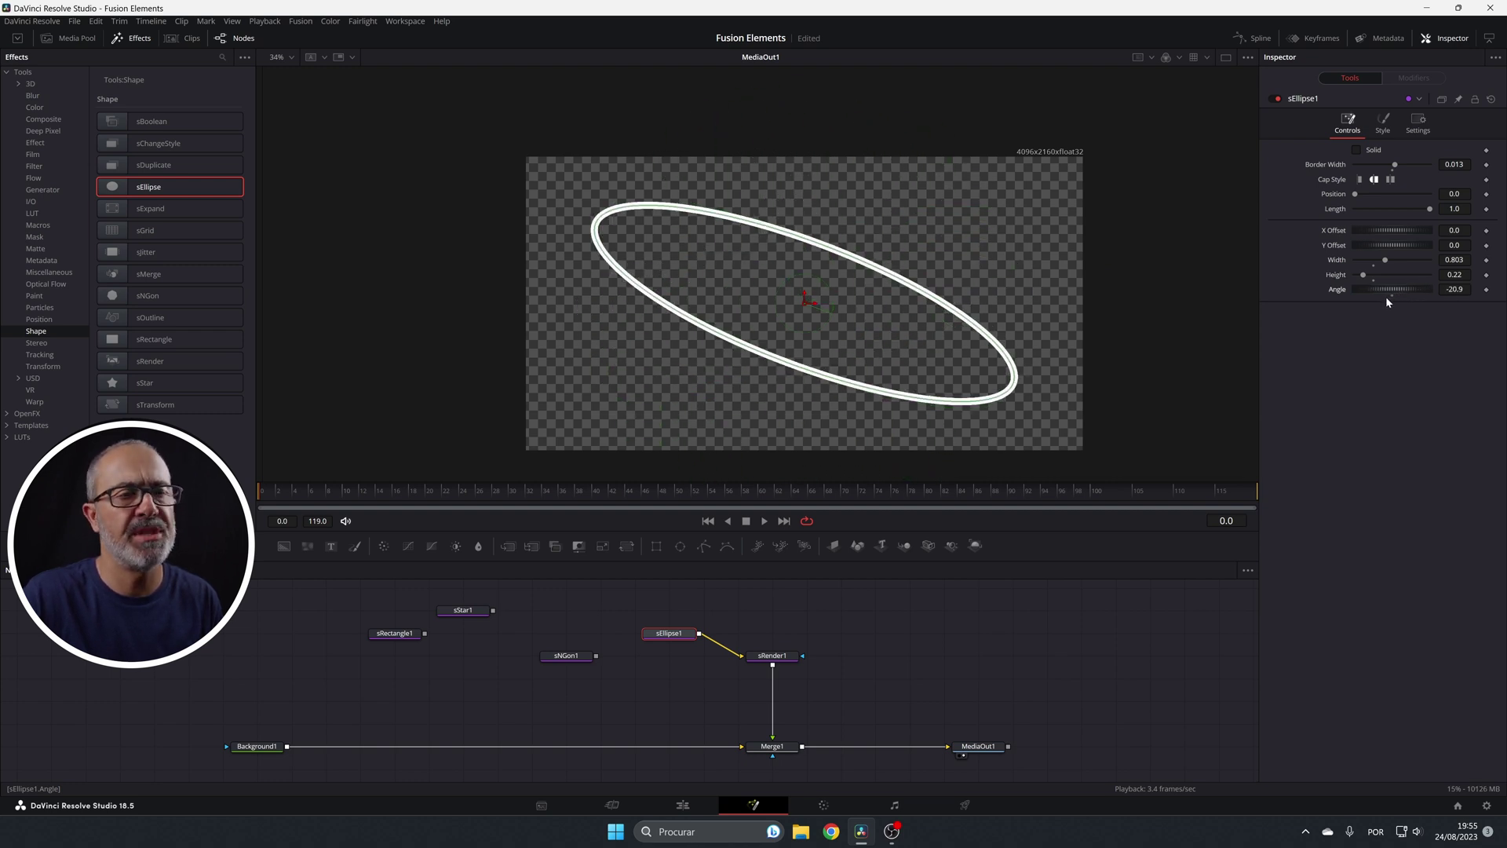
pyautogui.click(1490, 100)
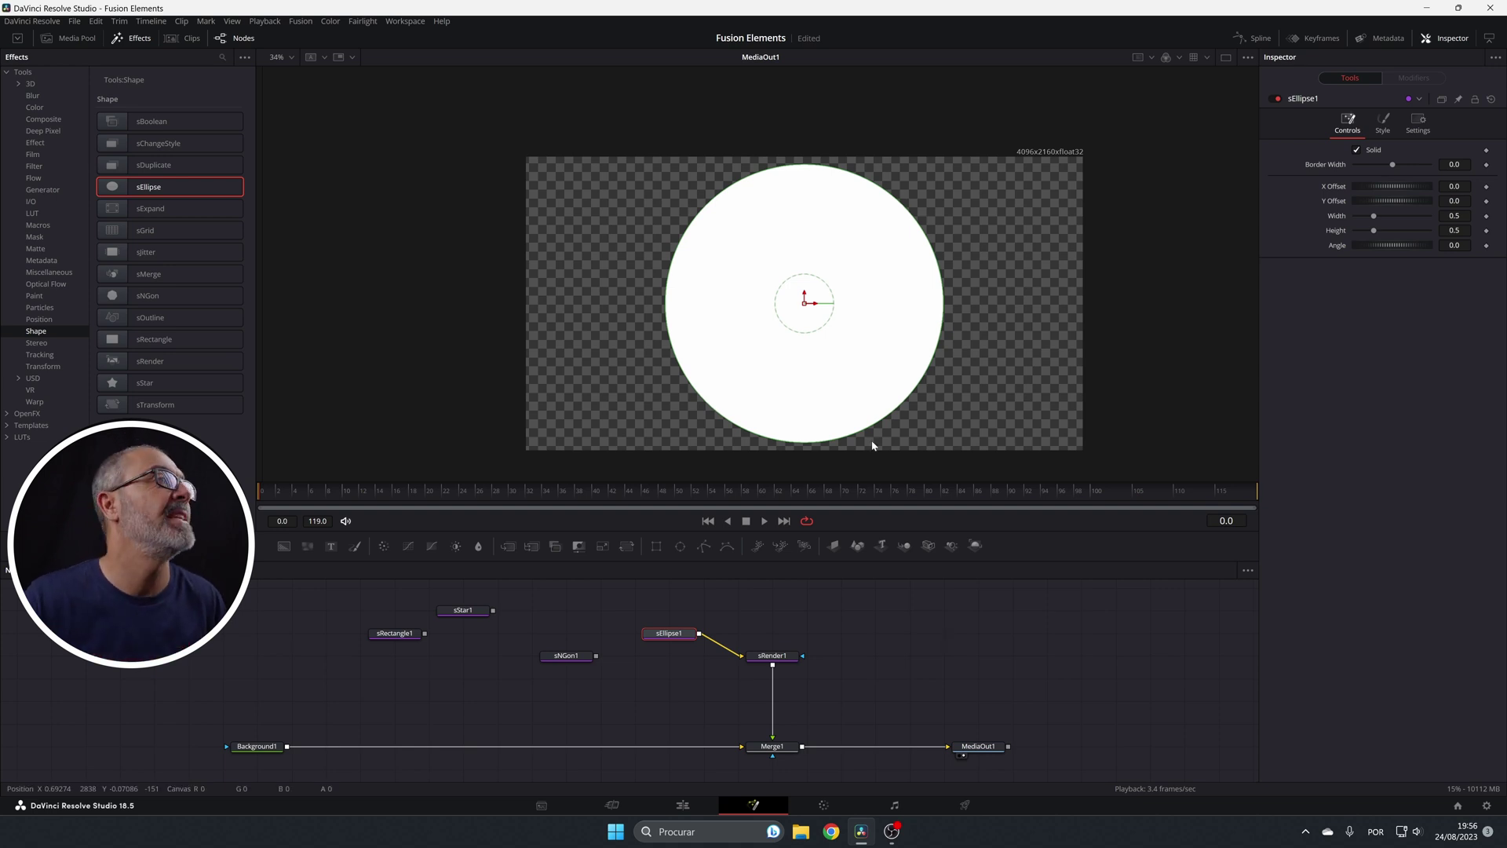
# Insert an sBoolean node between sEllipse1 and sRender1 and feed sStar1 into its second input
pyautogui.click(145, 124)
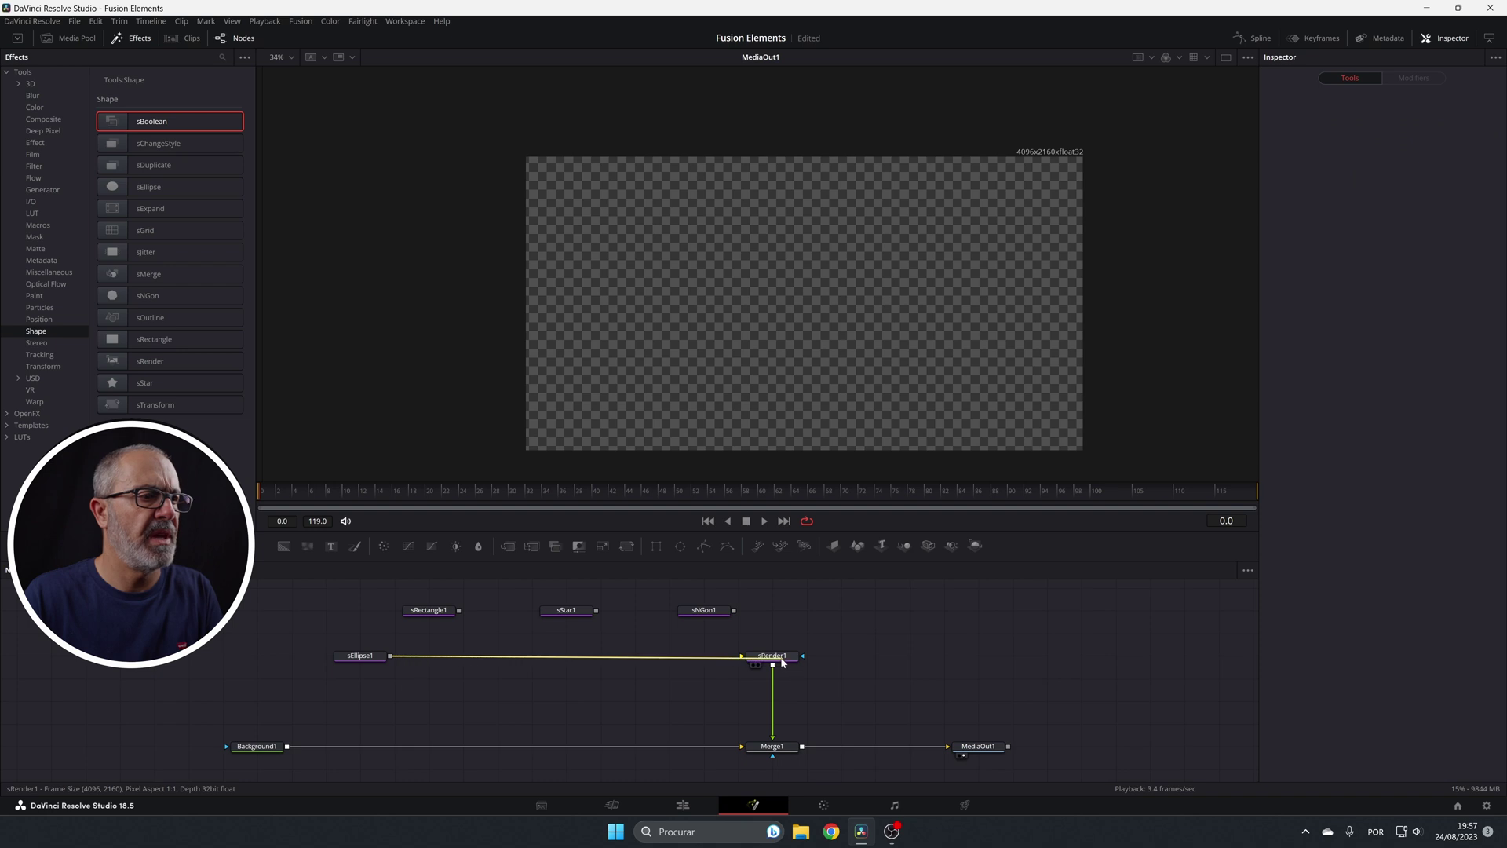
pyautogui.moveTo(782, 663); pyautogui.dragTo(777, 658)
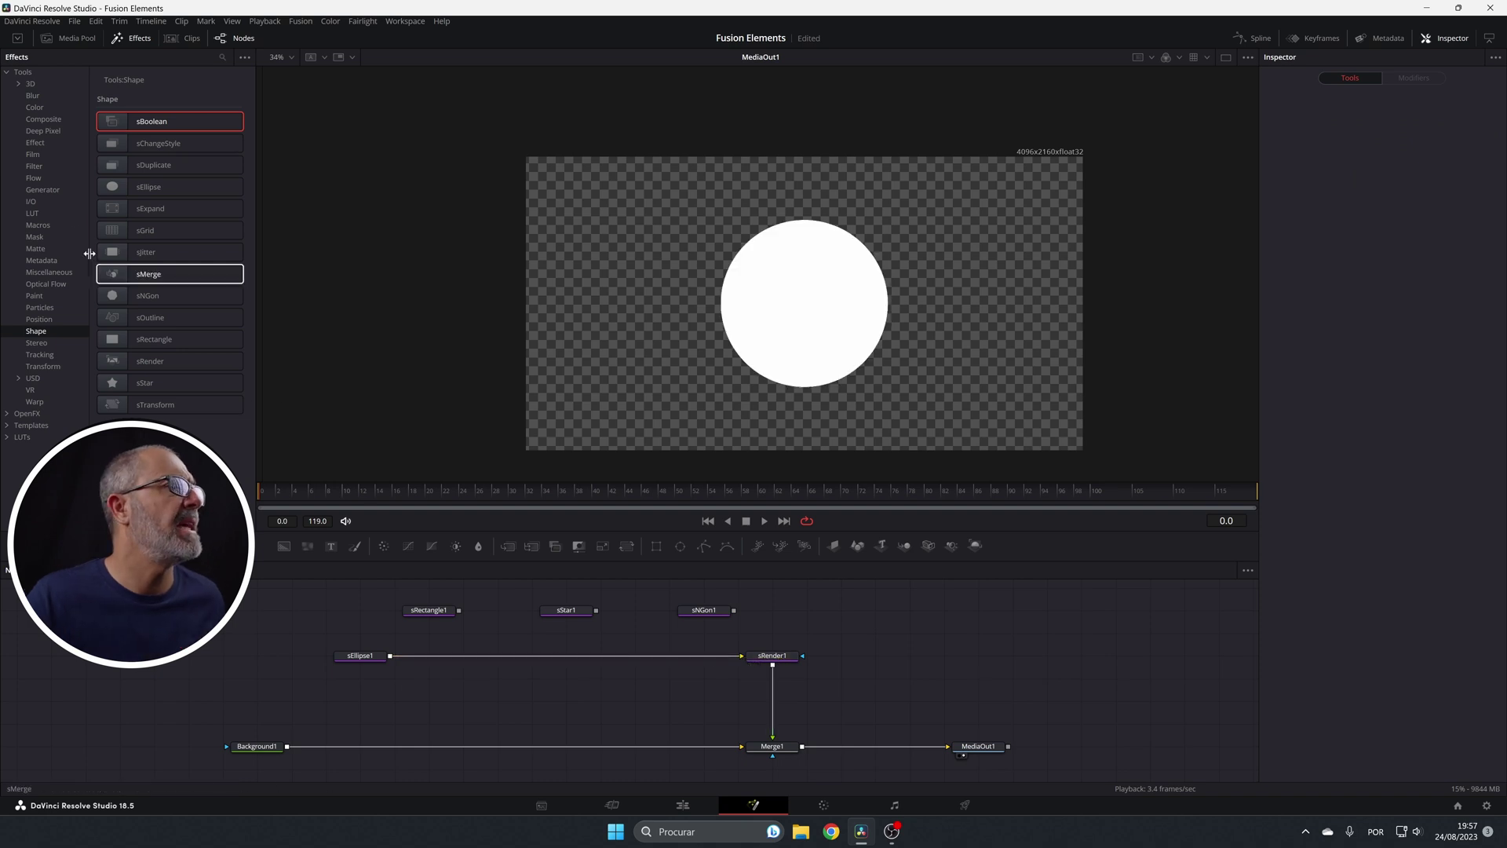
pyautogui.moveTo(154, 123); pyautogui.dragTo(559, 658)
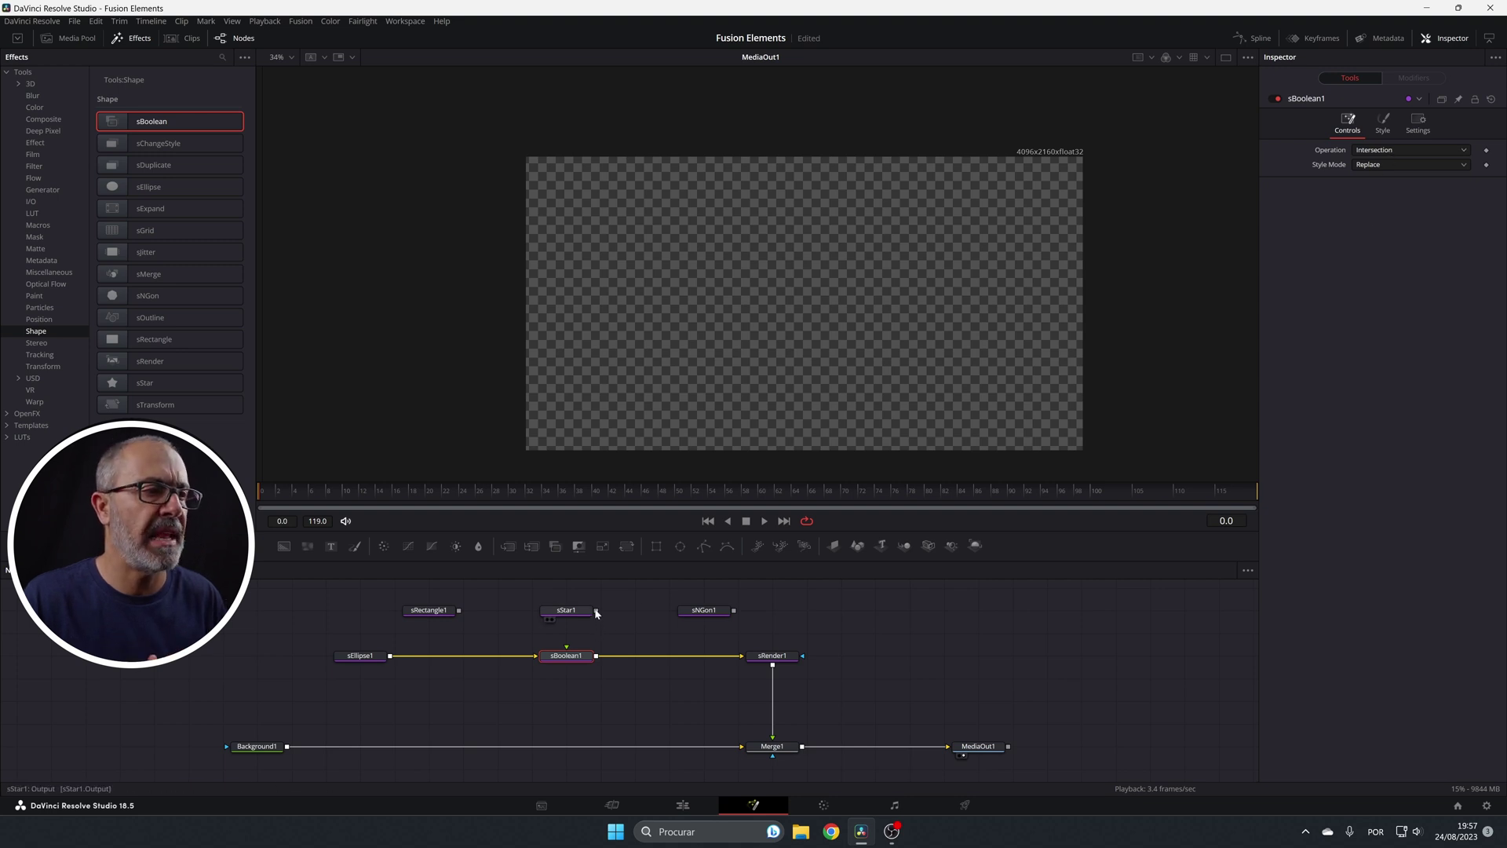
pyautogui.moveTo(597, 610); pyautogui.dragTo(567, 657)
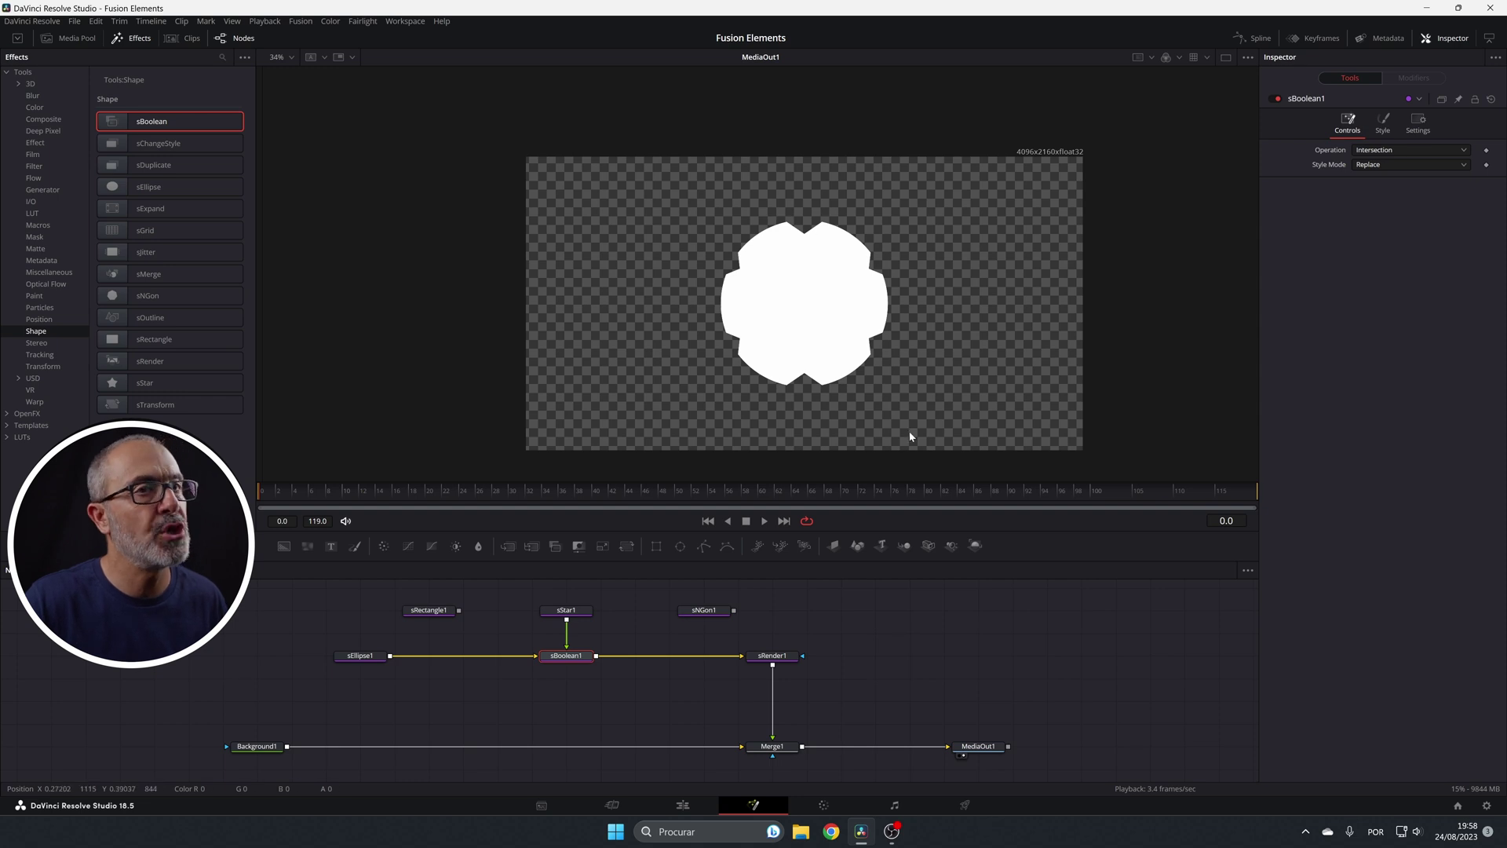
# Try the Union and Subtract boolean operations, swapping the two input shapes and back
pyautogui.click(1436, 151)
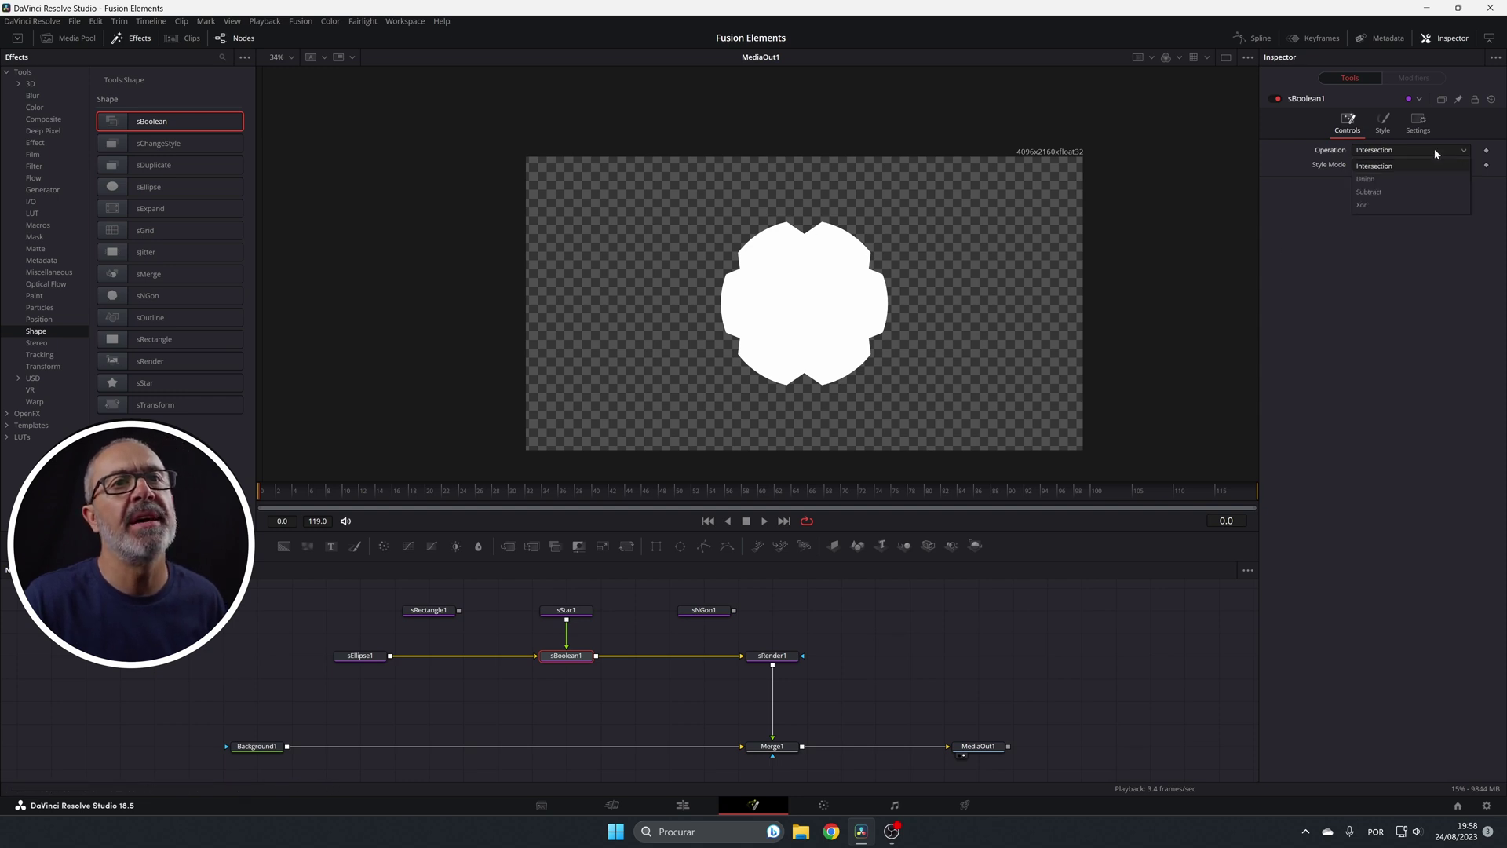
pyautogui.click(1366, 179)
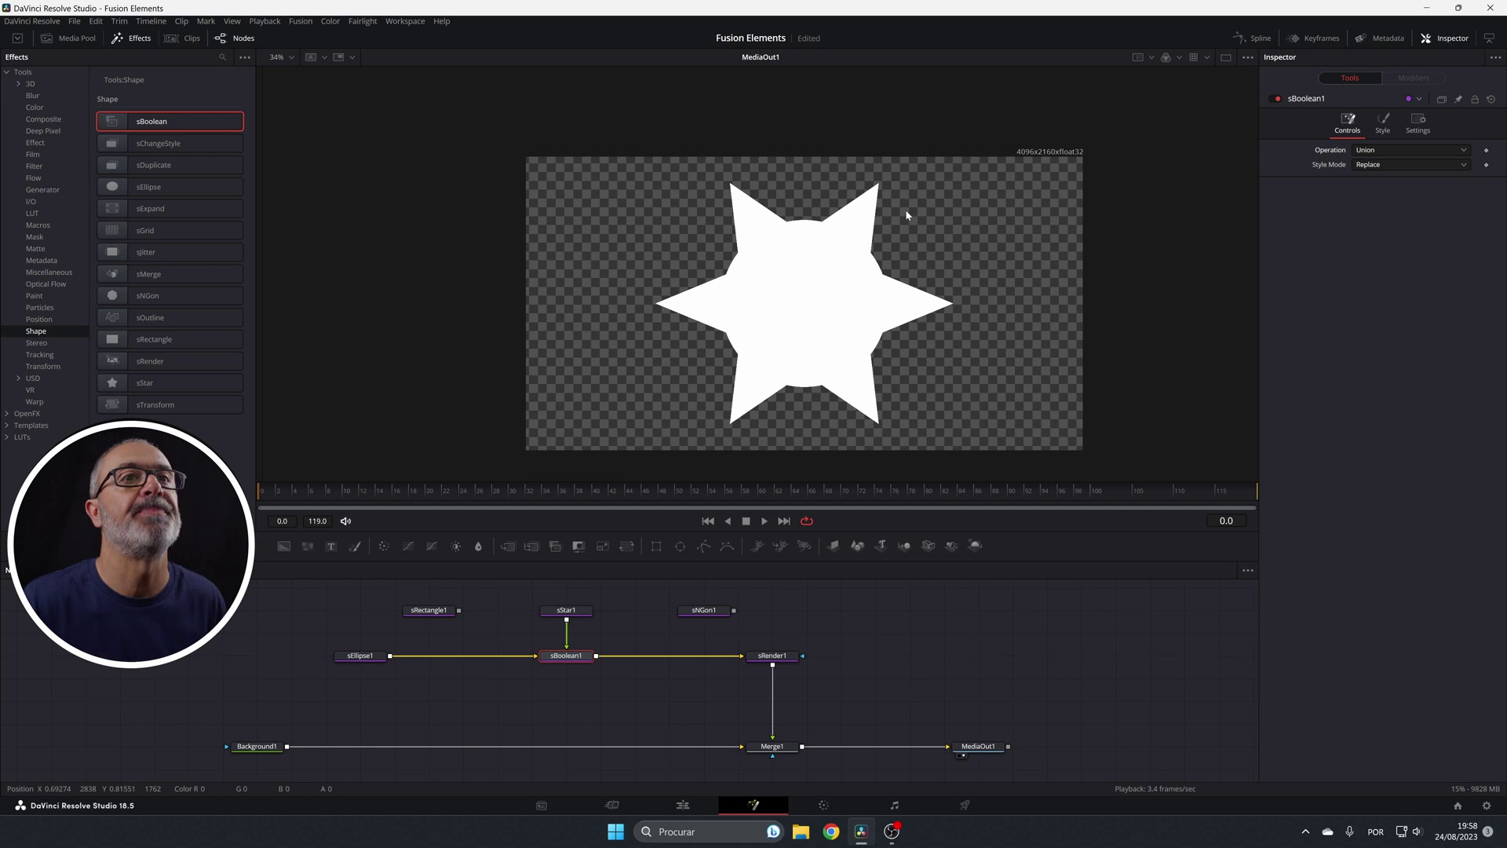
pyautogui.click(1401, 152)
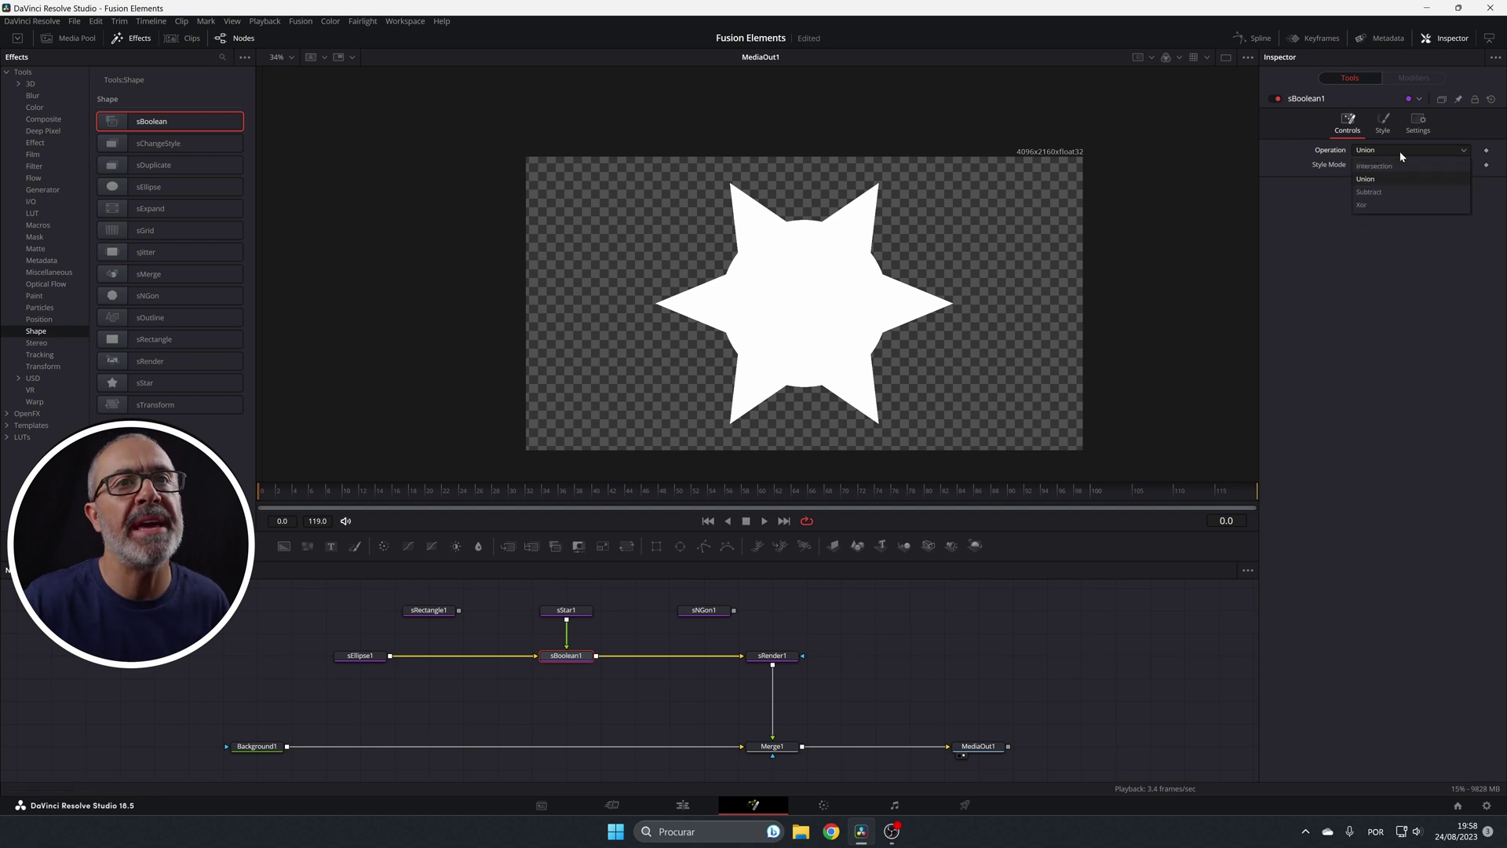
pyautogui.click(1370, 192)
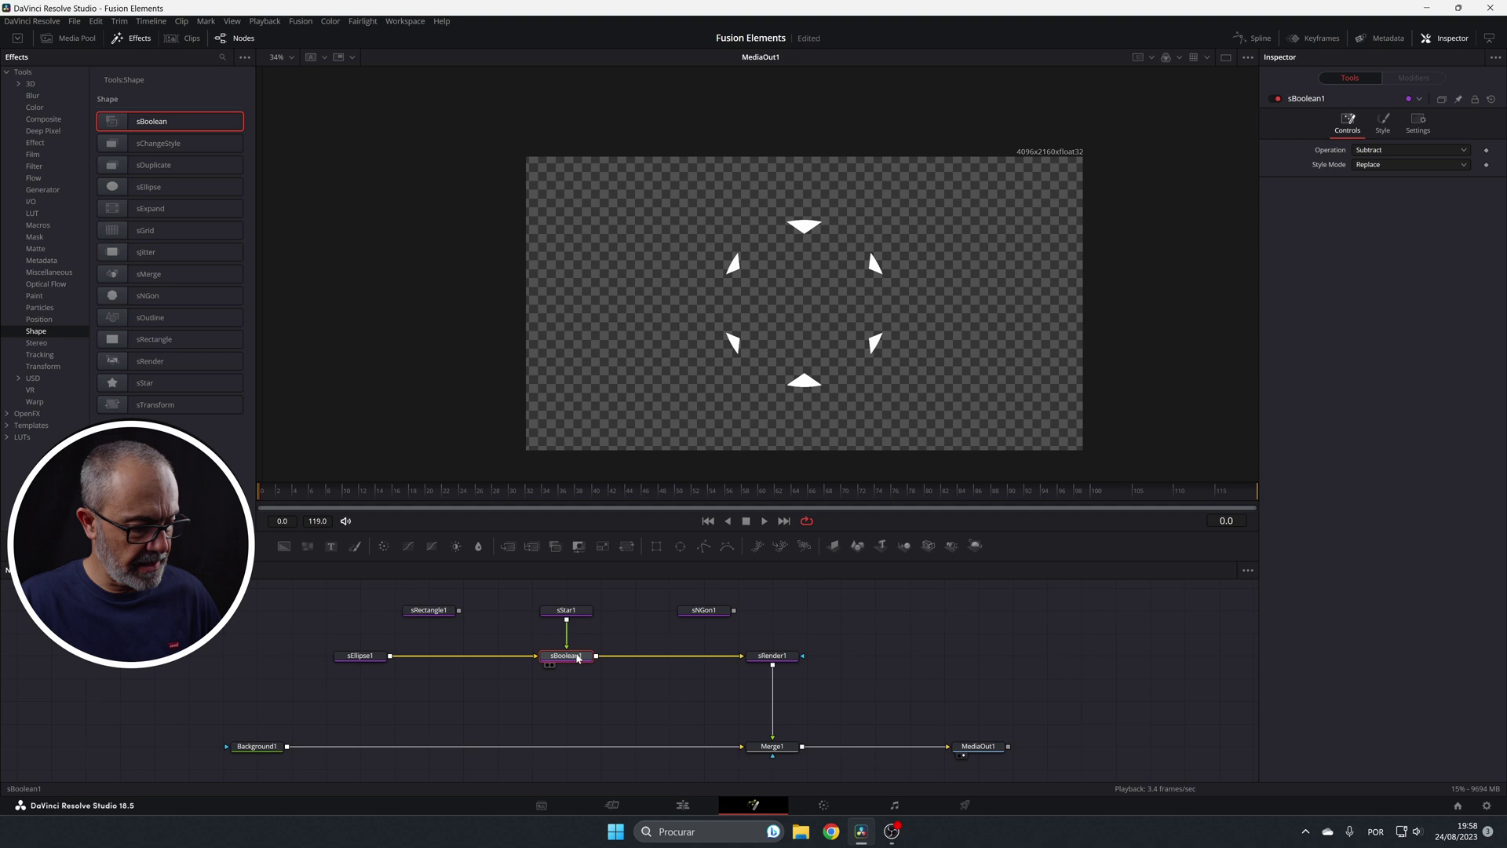
pyautogui.hotkey('ctrl', 't')
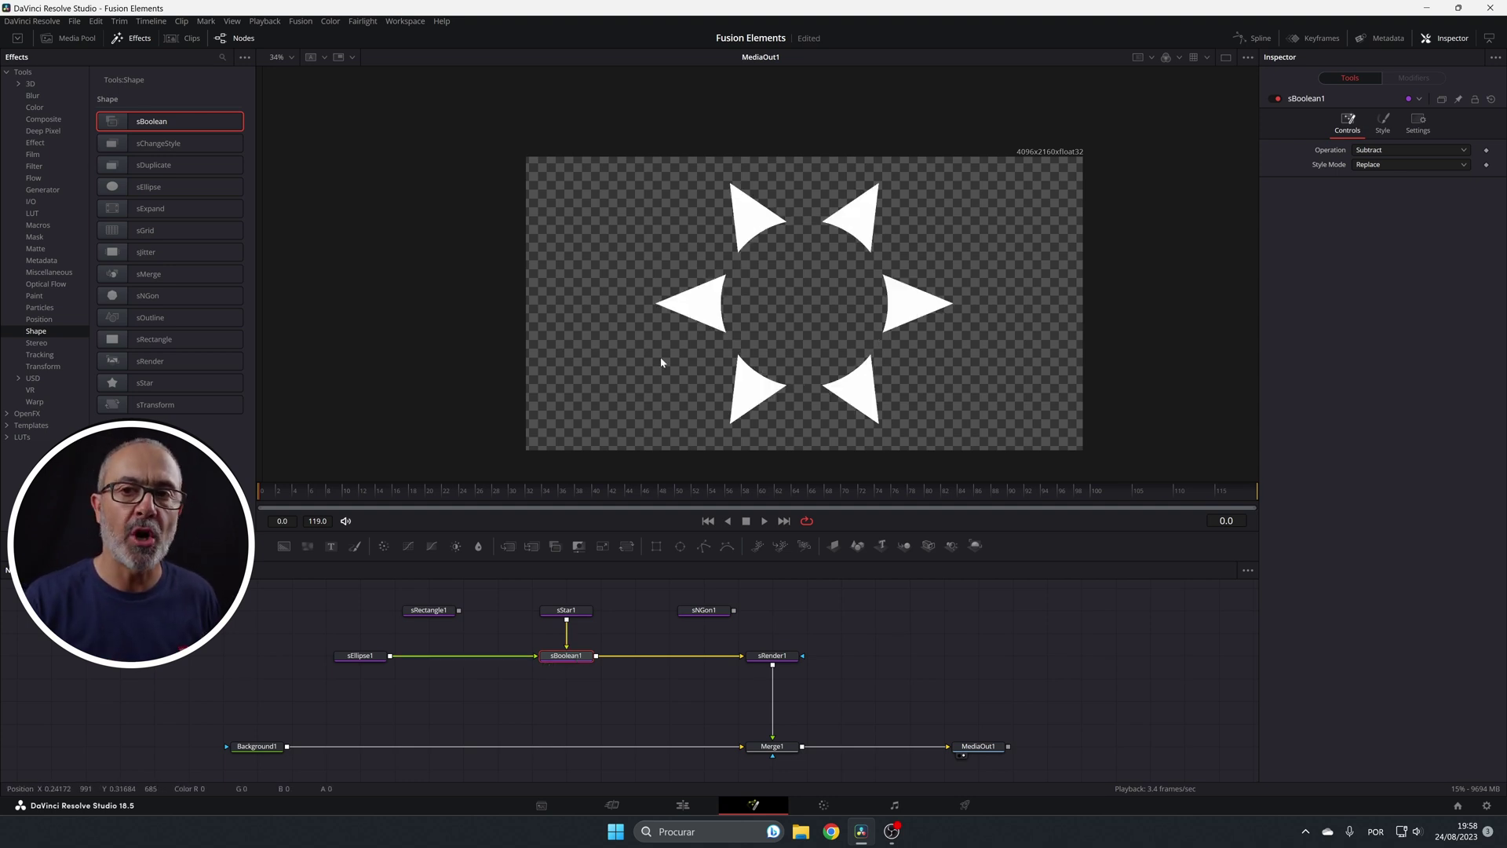
pyautogui.hotkey('ctrl', 't')
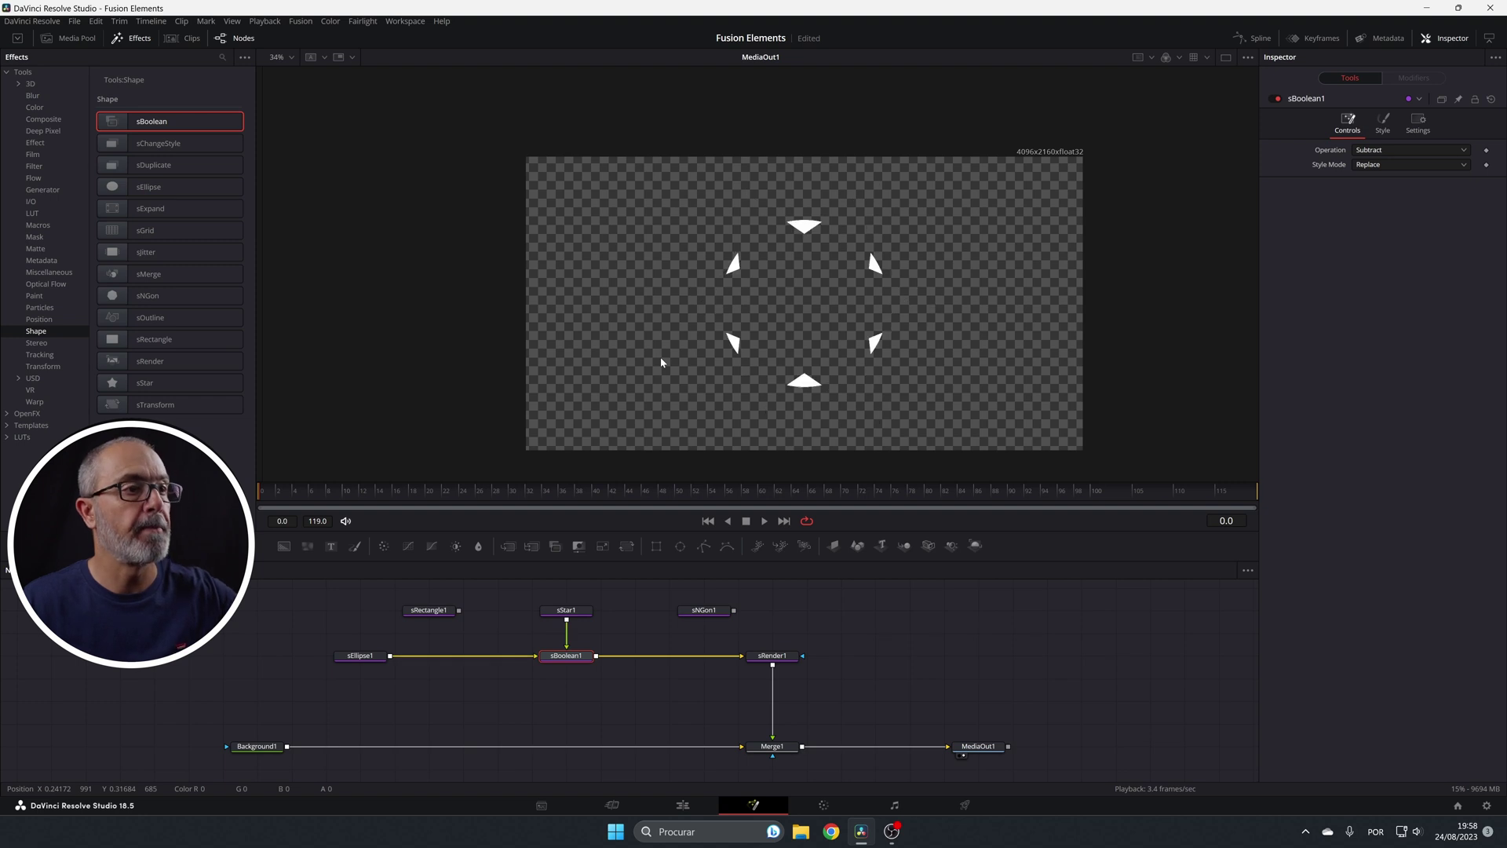
# Try Xor, then set sBoolean1's operation to Union
pyautogui.click(1417, 149)
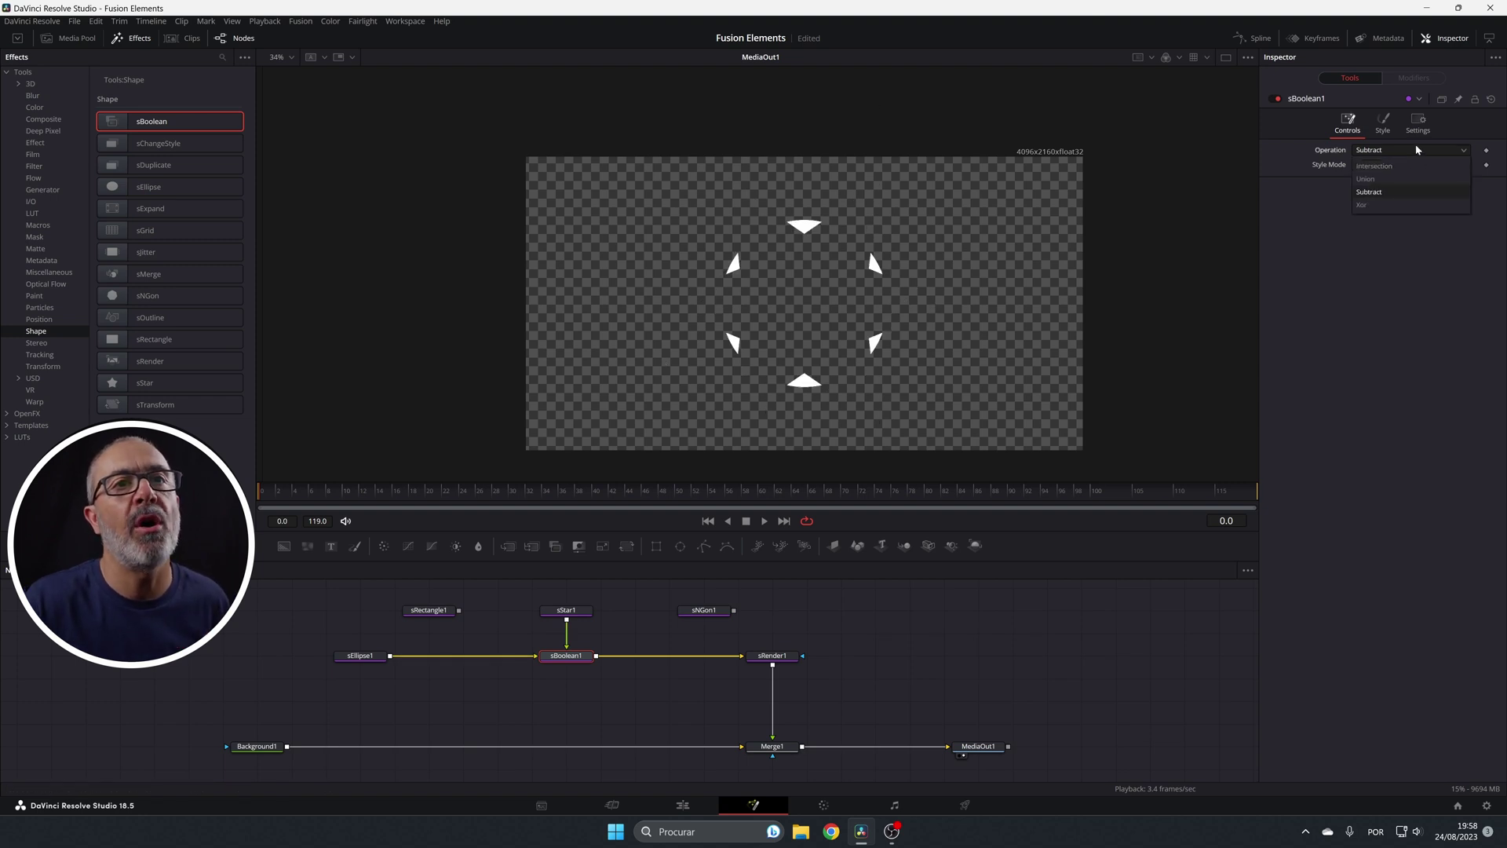
pyautogui.click(1364, 204)
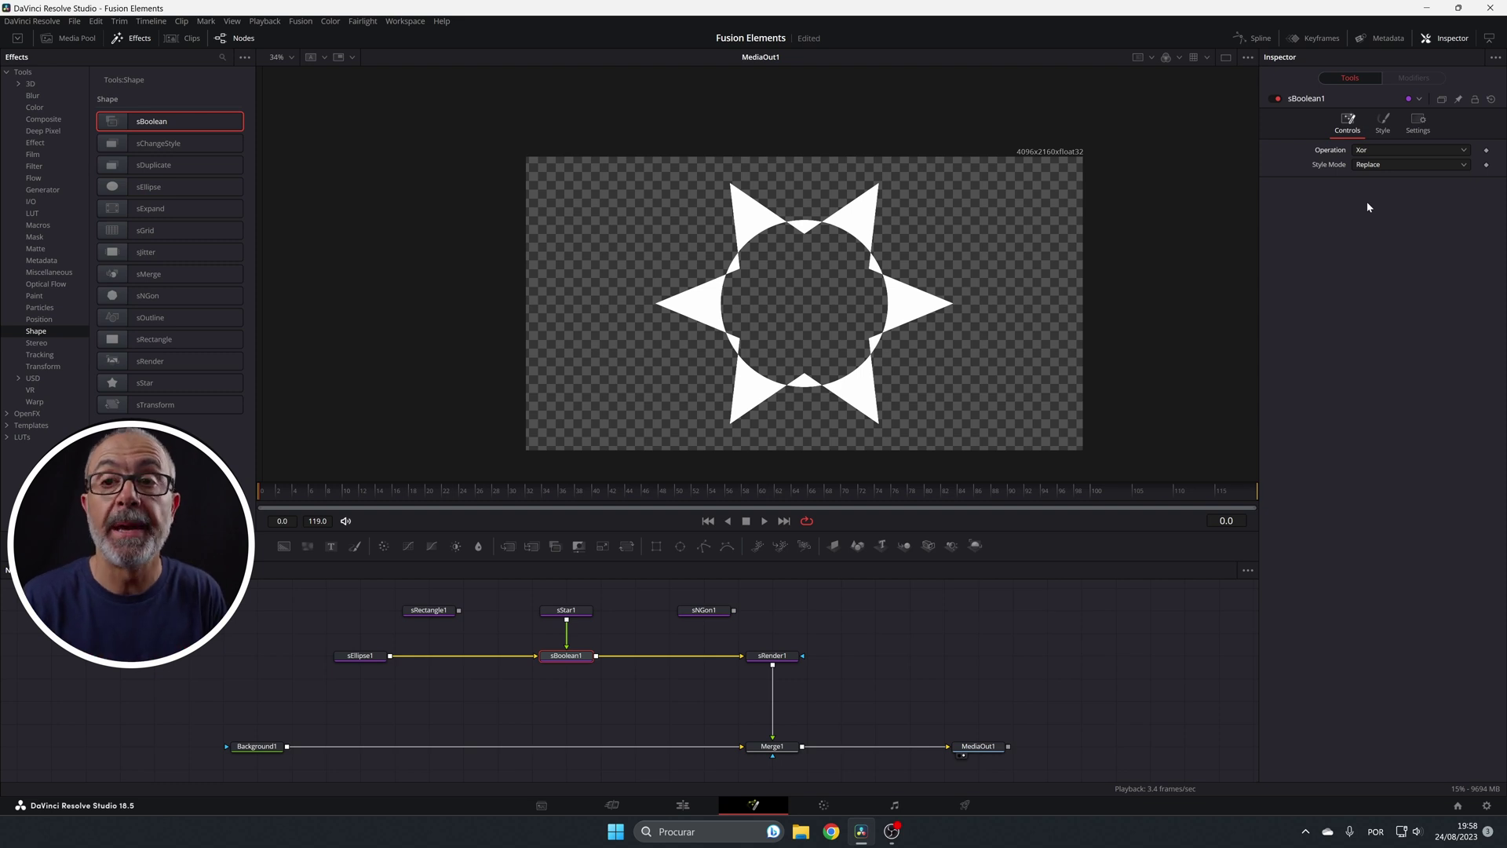
pyautogui.click(1410, 150)
pyautogui.click(1375, 177)
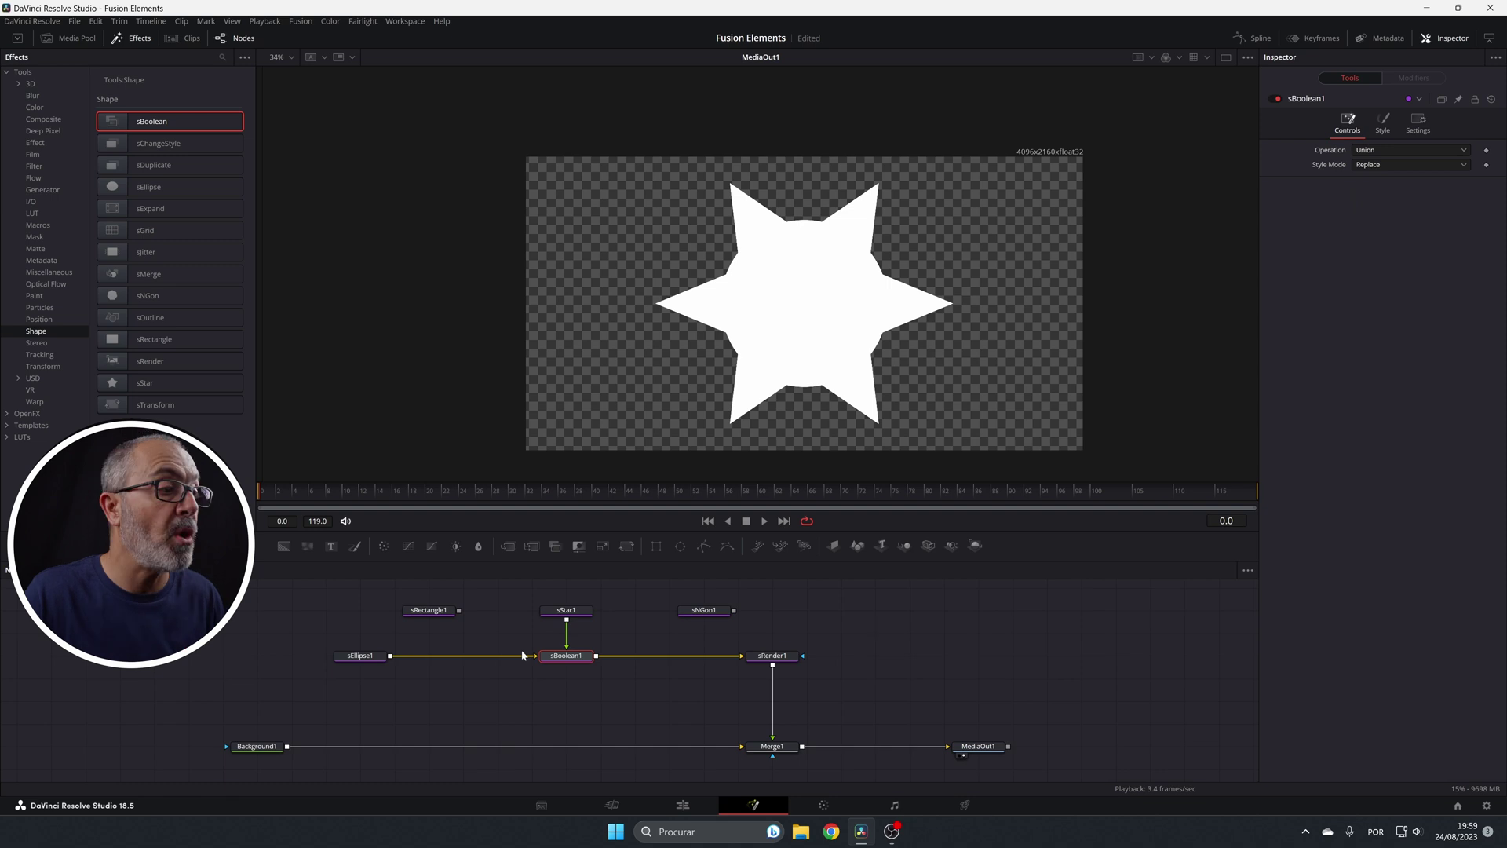
# Insert a second boolean after sBoolean1 and connect the sNGon1 hexagon into it
pyautogui.moveTo(359, 655); pyautogui.dragTo(498, 655)
pyautogui.moveTo(585, 610); pyautogui.dragTo(585, 633)
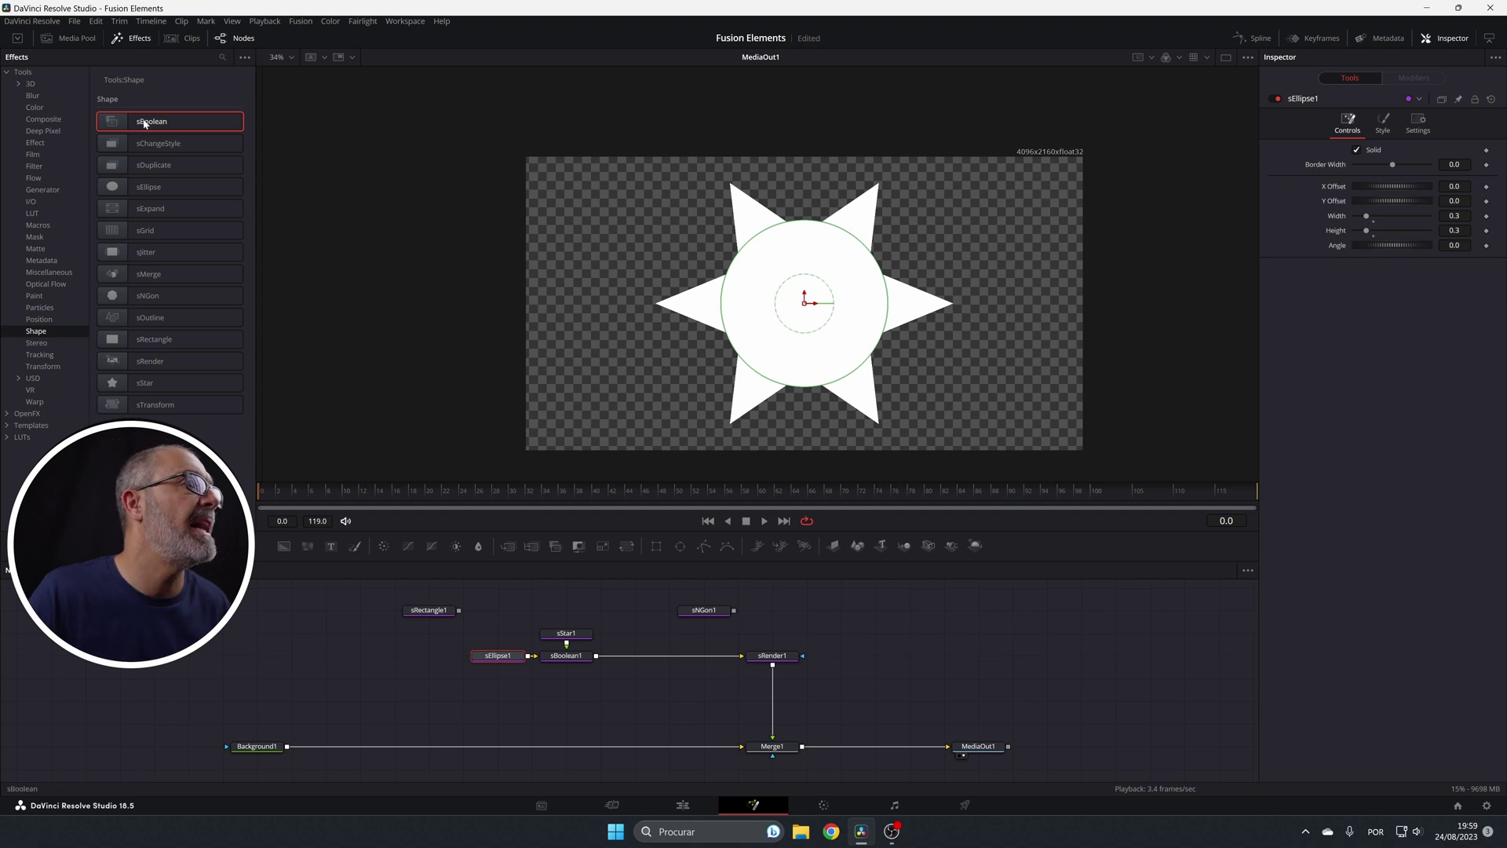
pyautogui.moveTo(145, 124); pyautogui.dragTo(676, 660)
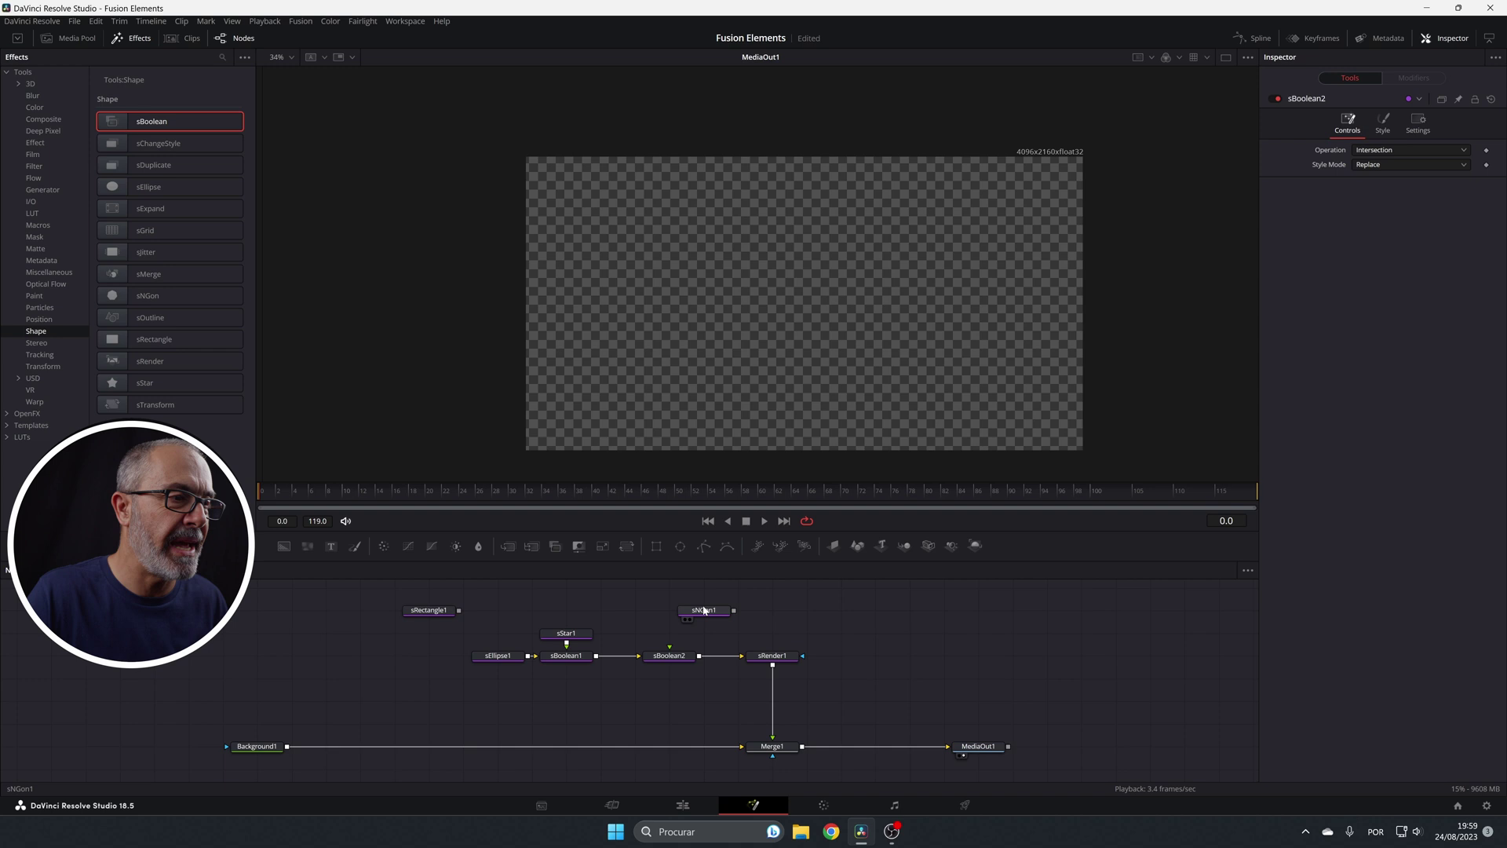
pyautogui.moveTo(704, 610); pyautogui.dragTo(678, 660)
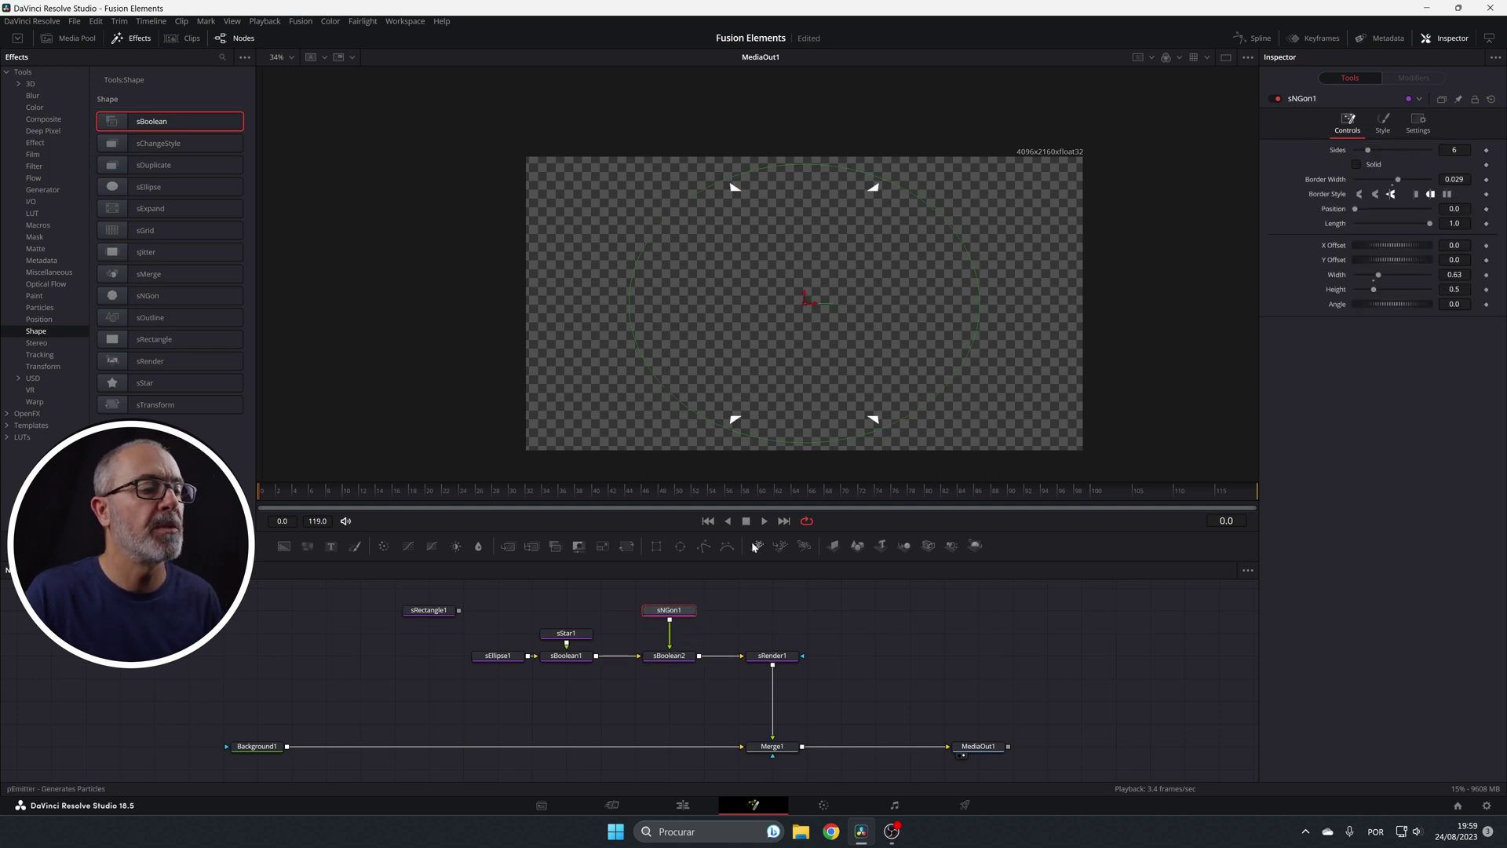
# Set sBoolean2's Operation to Union after trying Subtract and Xor
pyautogui.click(677, 656)
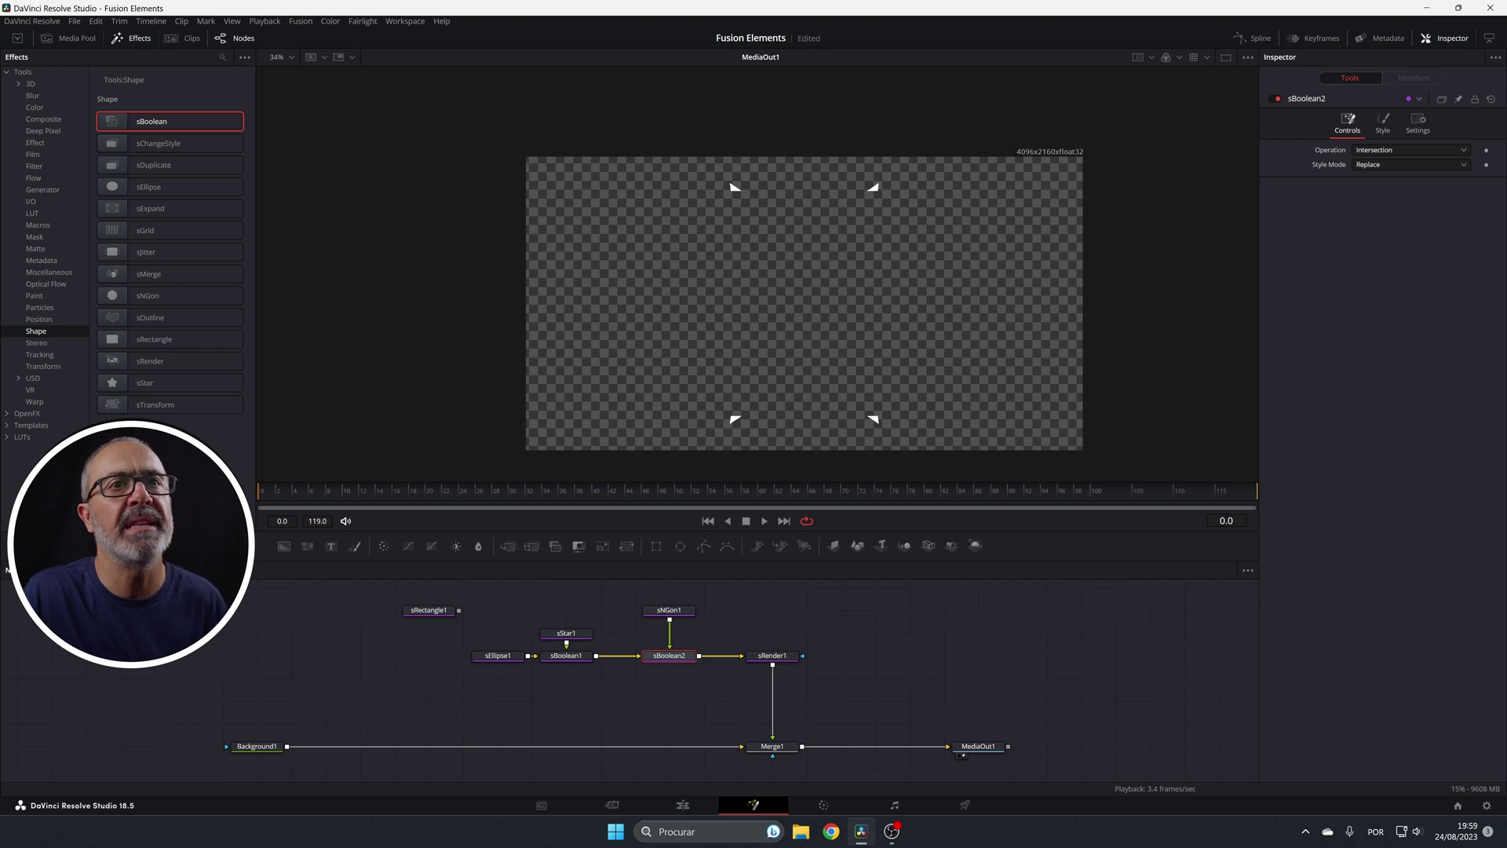
pyautogui.click(1385, 149)
pyautogui.click(1367, 179)
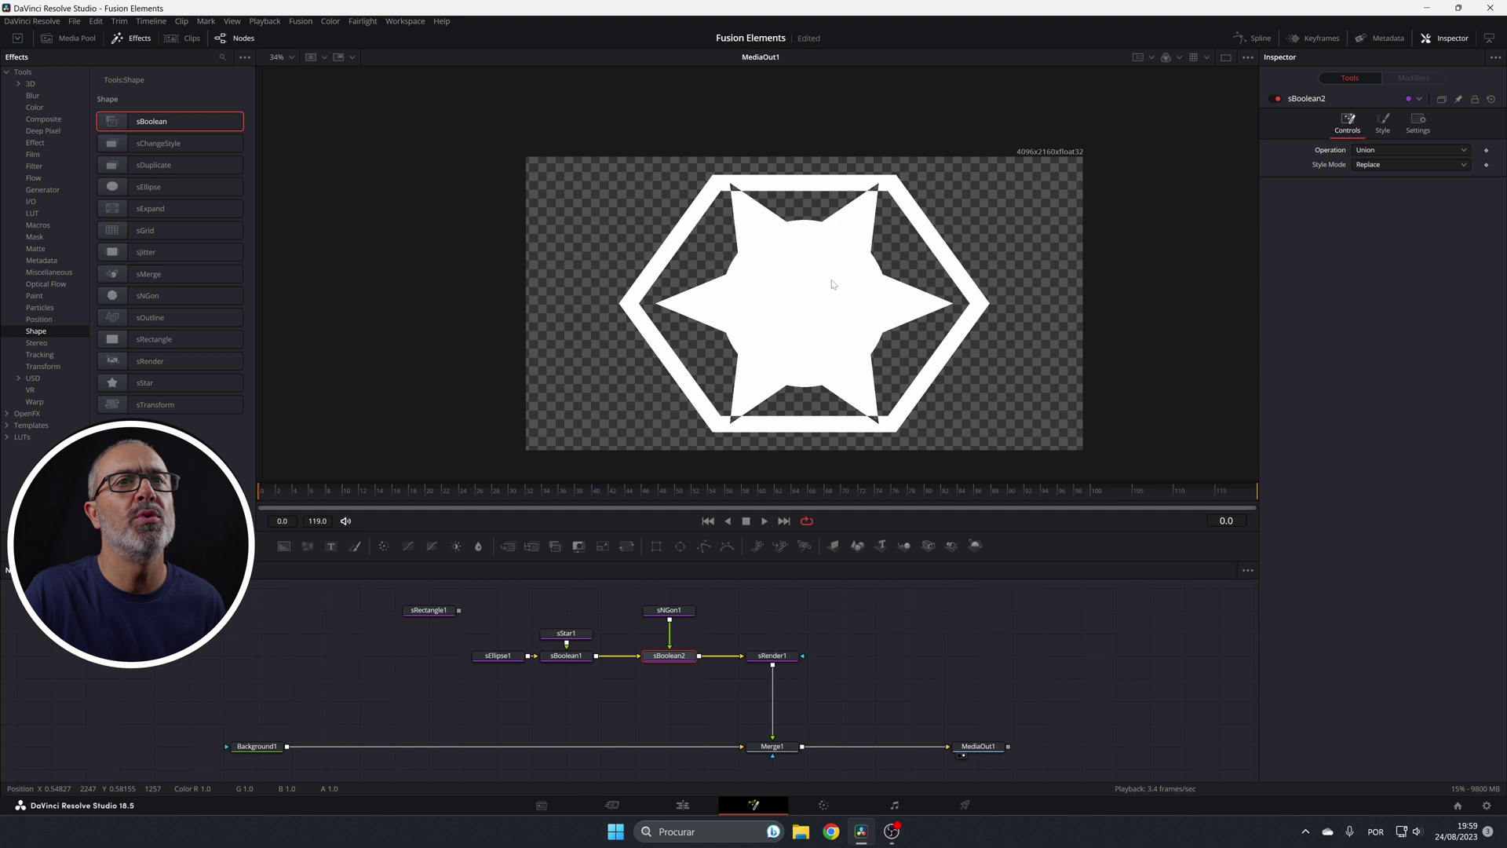
pyautogui.click(1385, 150)
pyautogui.click(1376, 193)
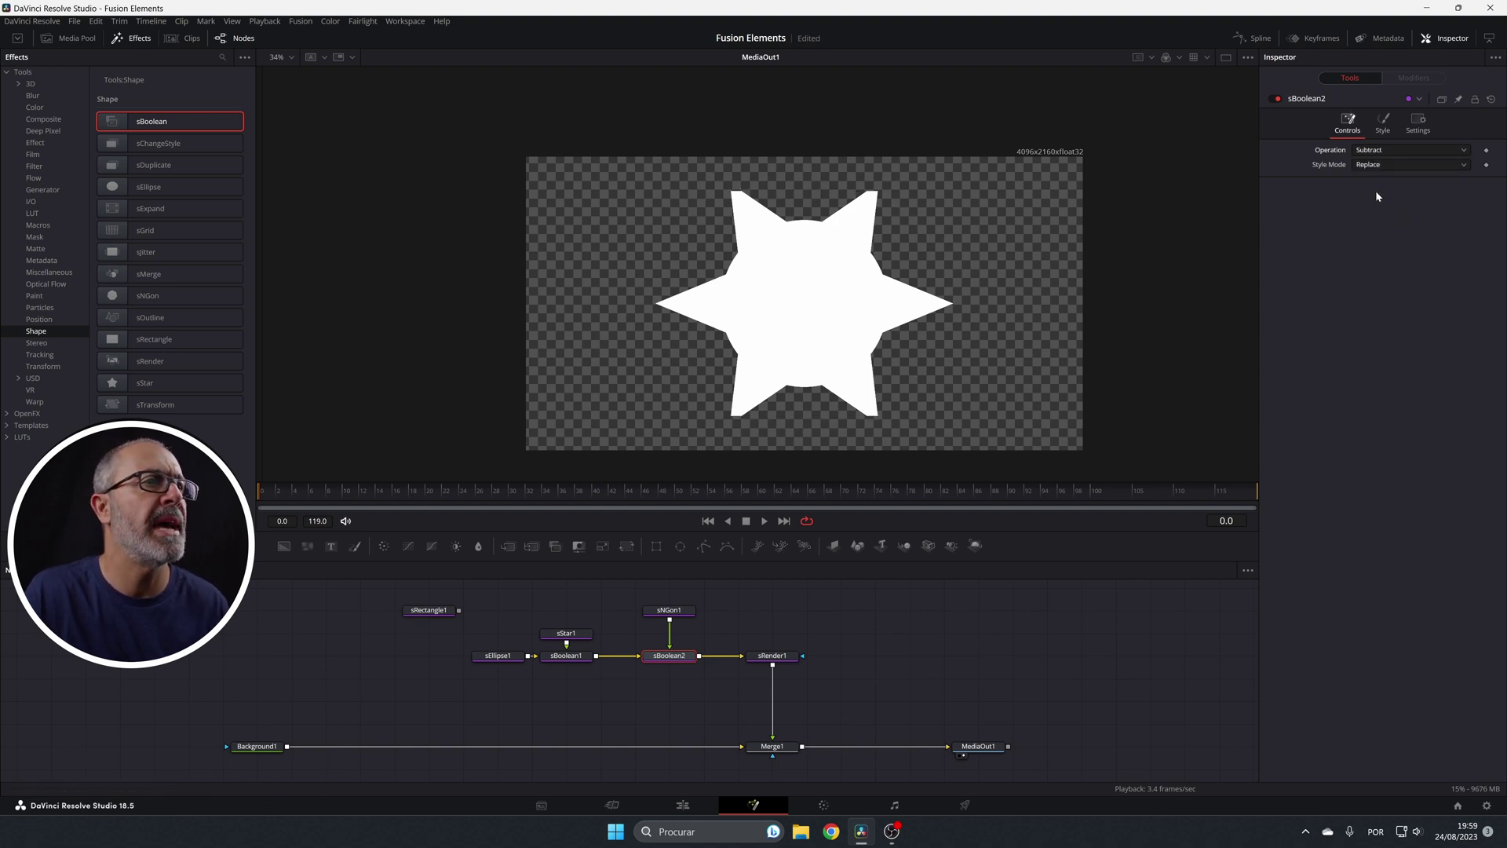
pyautogui.click(1414, 154)
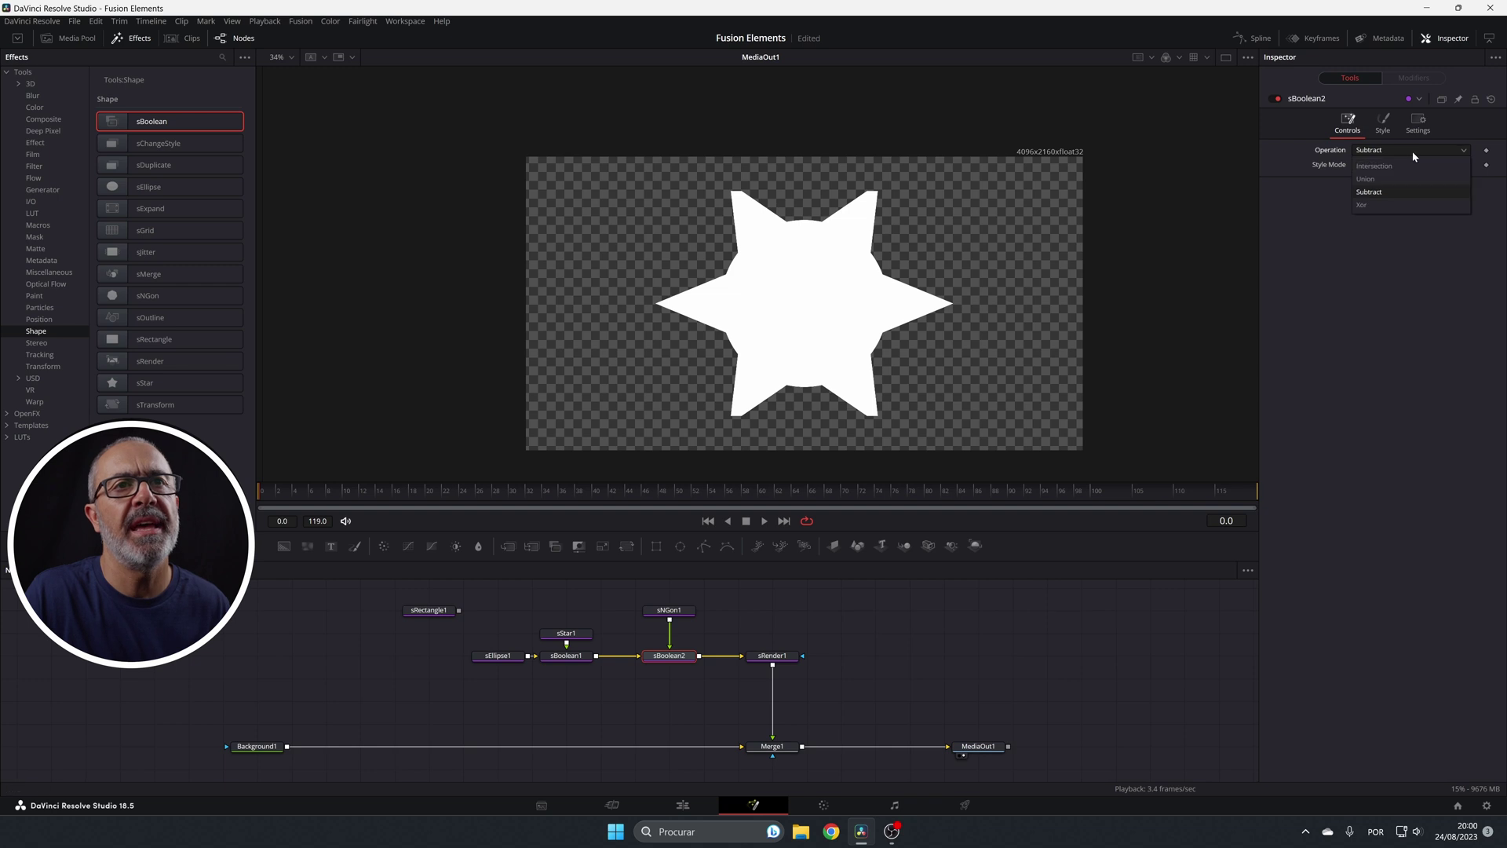
pyautogui.click(1380, 205)
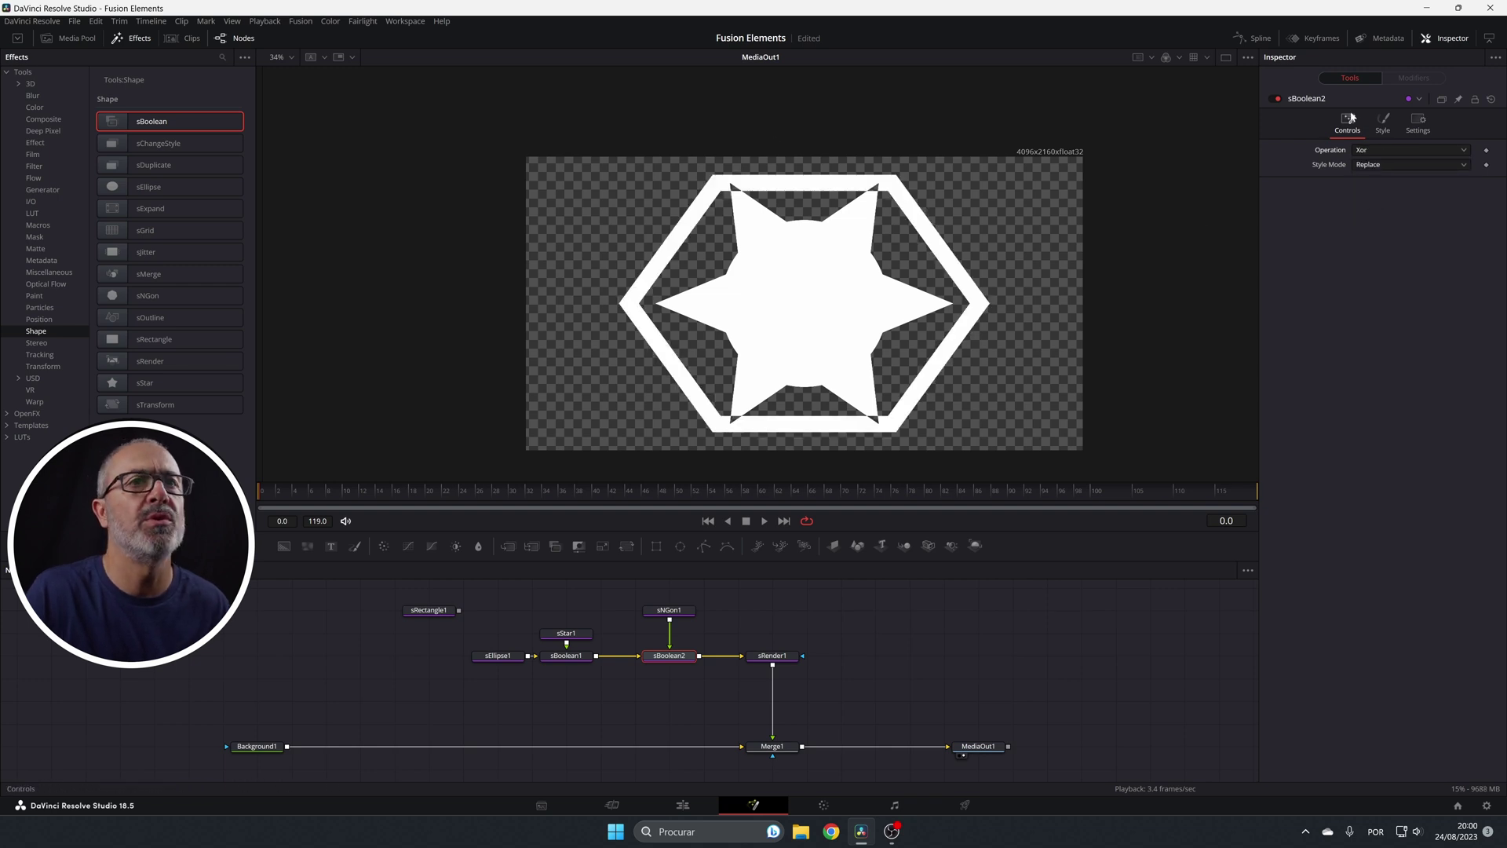
pyautogui.click(1398, 149)
pyautogui.click(1380, 180)
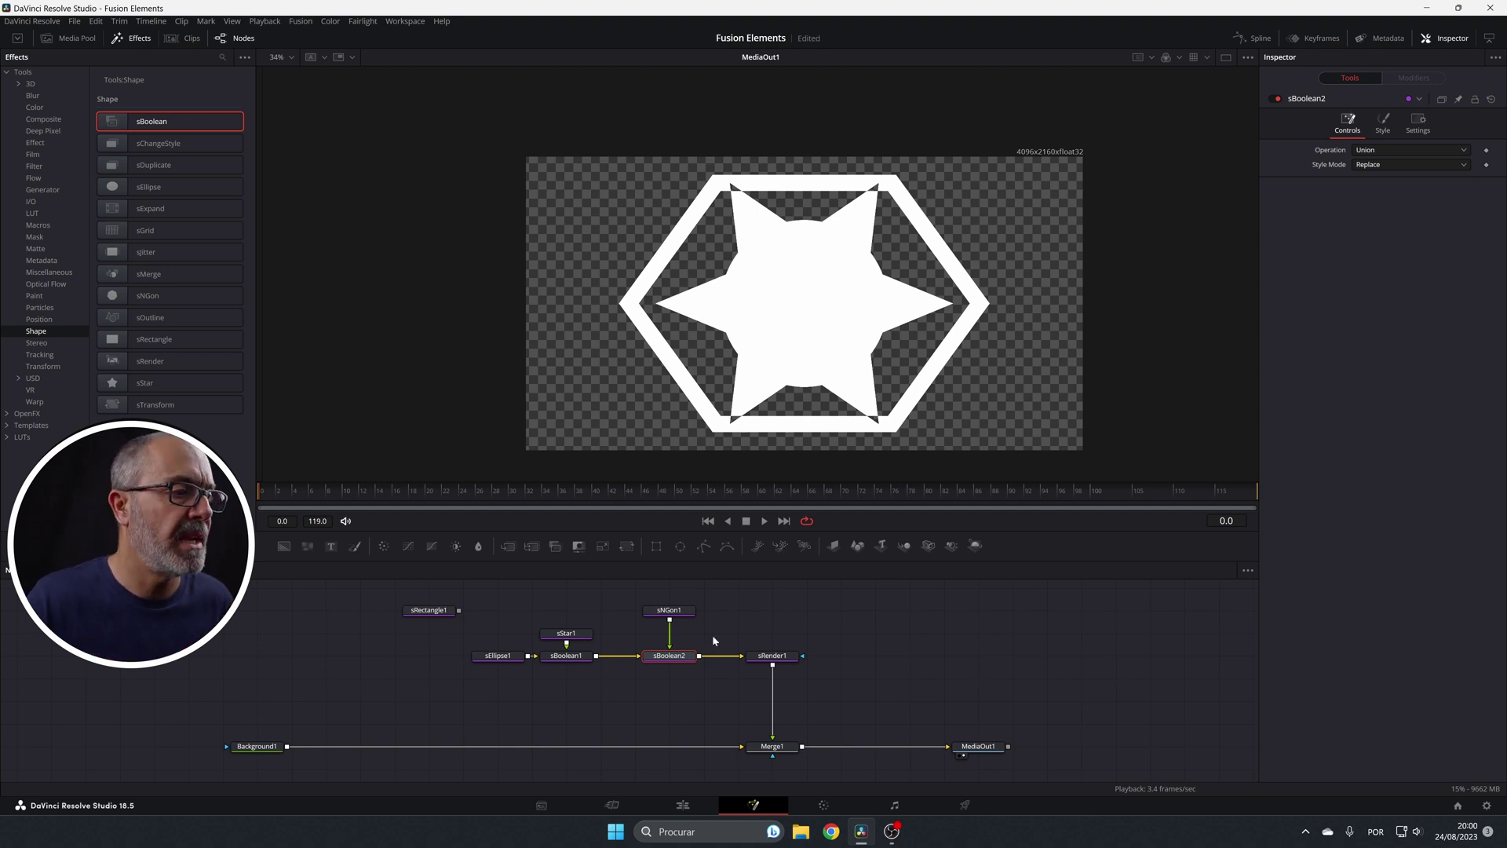
pyautogui.click(667, 617)
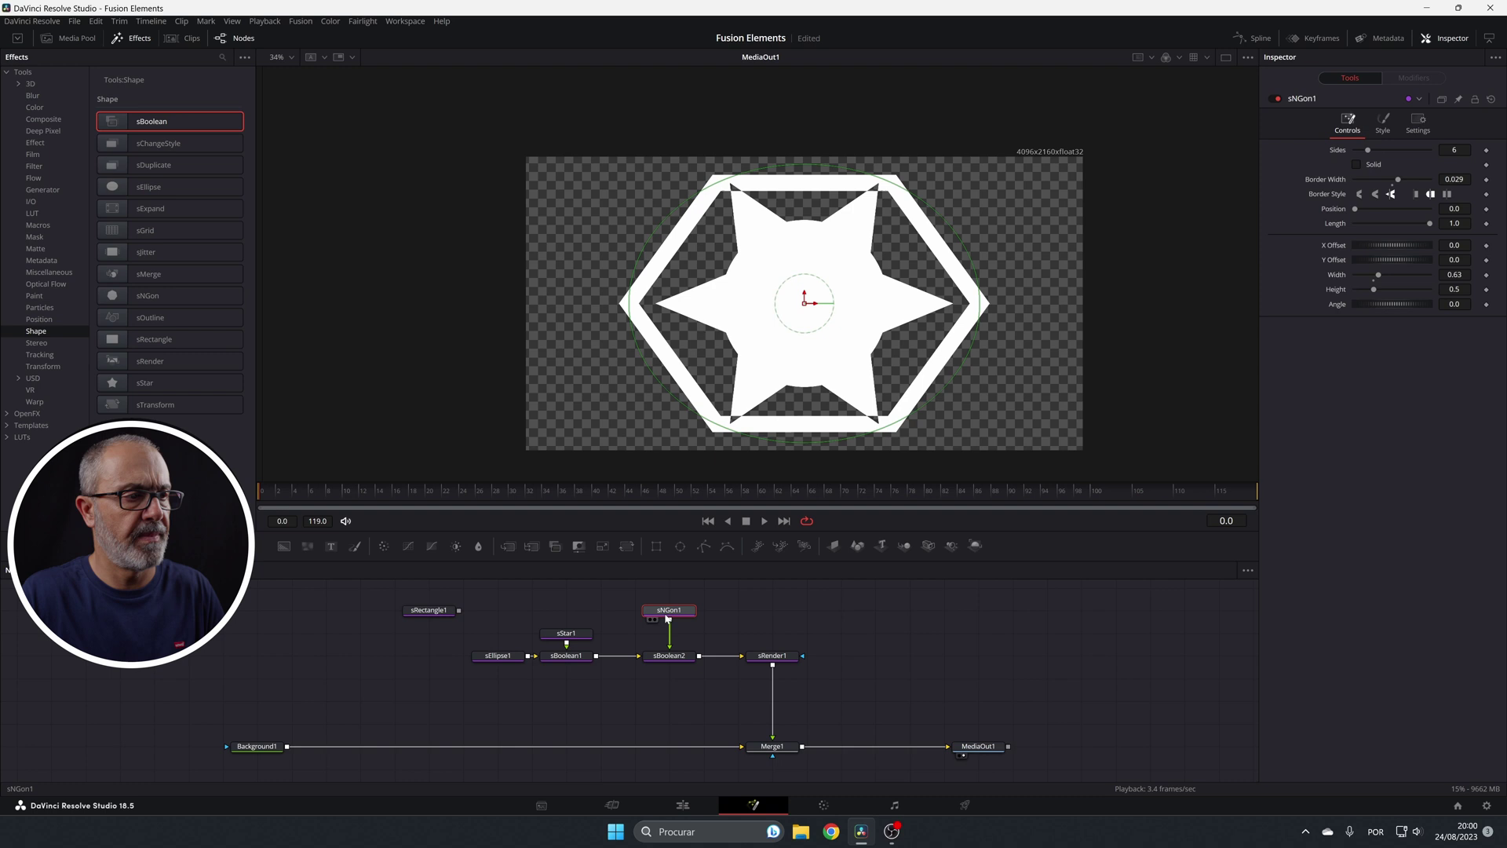
# Delete sNGon1, sBoolean2 and the unused sRectangle1, then shift the remaining nodes left
pyautogui.press('Delete')
pyautogui.click(671, 655)
pyautogui.press('Delete')
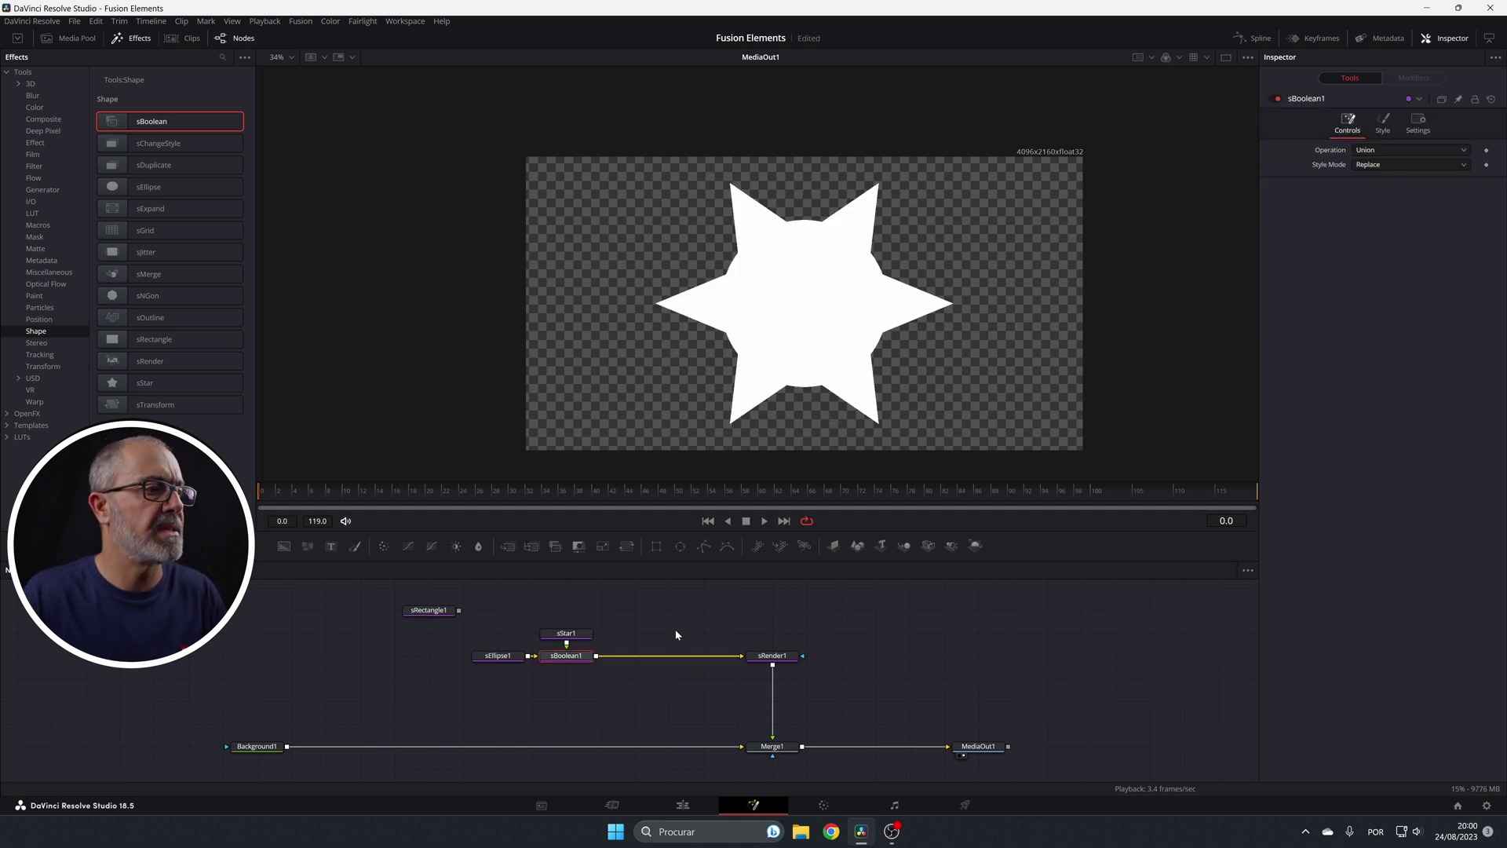
pyautogui.moveTo(494, 656); pyautogui.dragTo(356, 656)
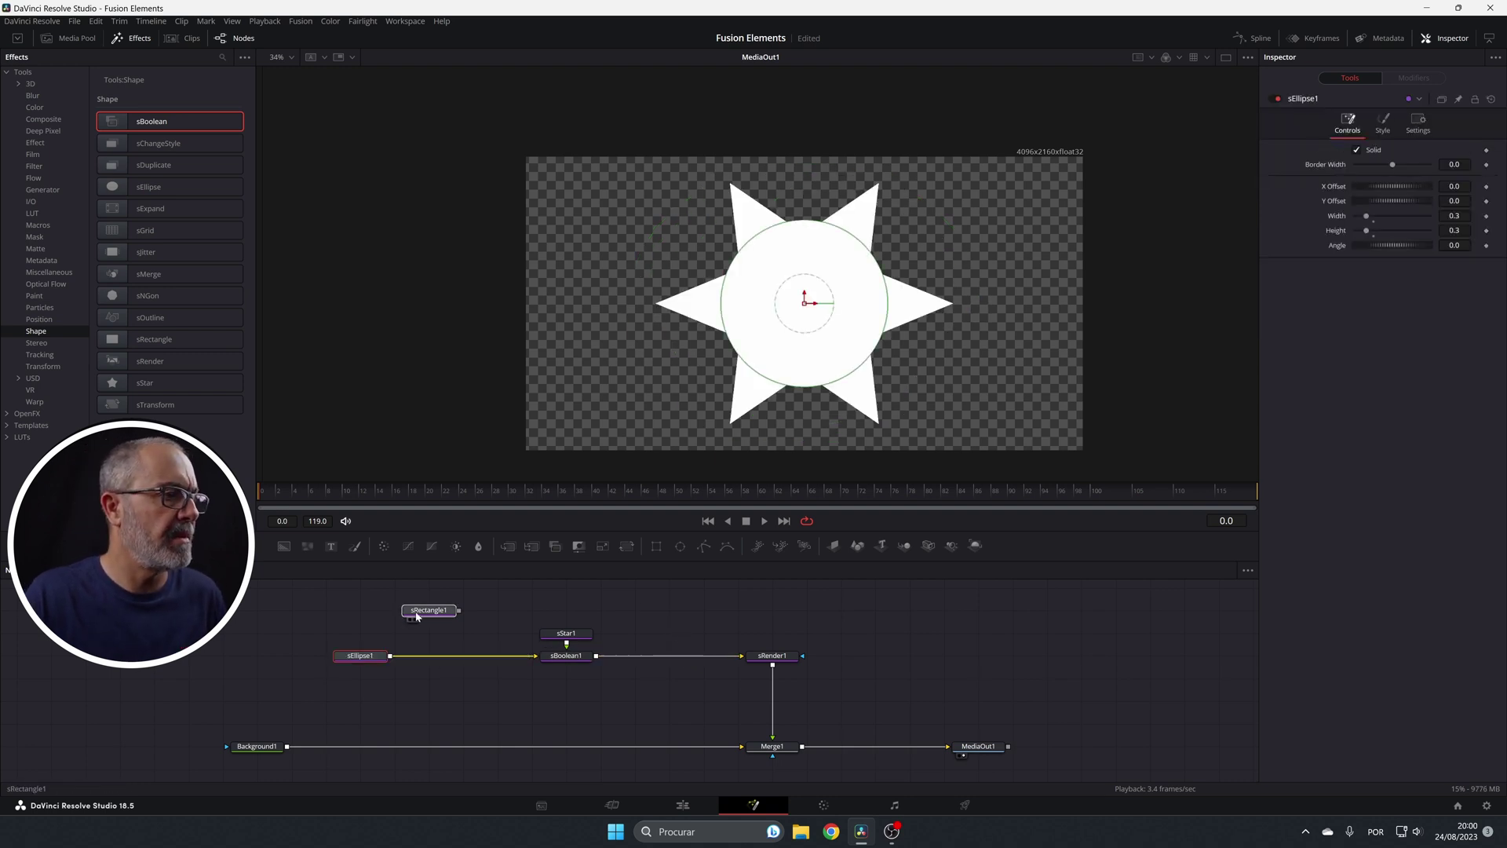
pyautogui.click(417, 616)
pyautogui.press('Delete')
pyautogui.click(566, 655)
pyautogui.keyDown('ctrl'); pyautogui.click(566, 632); pyautogui.keyUp('ctrl')
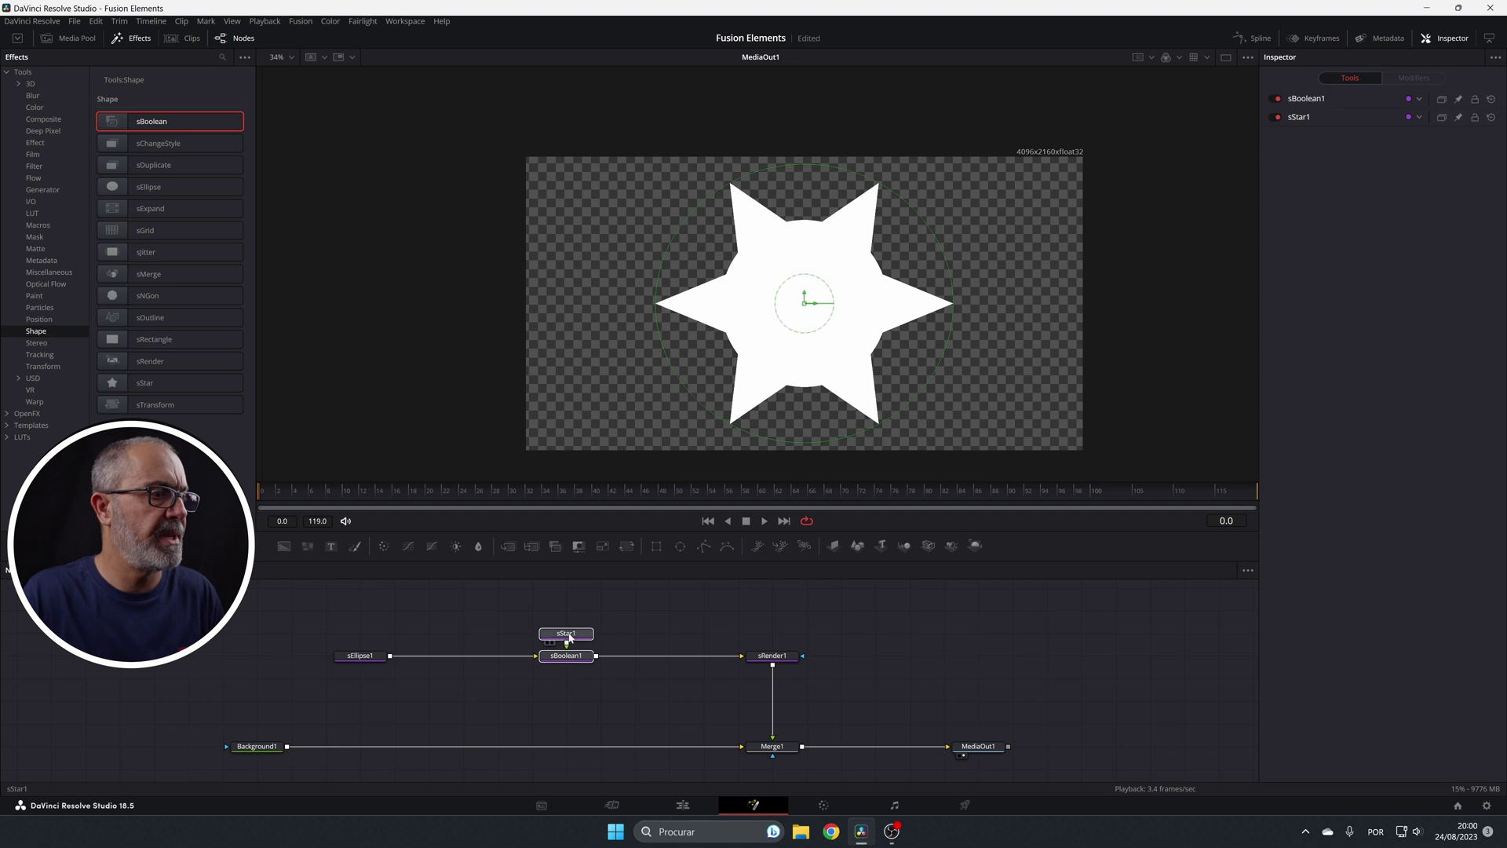
pyautogui.moveTo(568, 632); pyautogui.dragTo(465, 632)
pyautogui.click(619, 592)
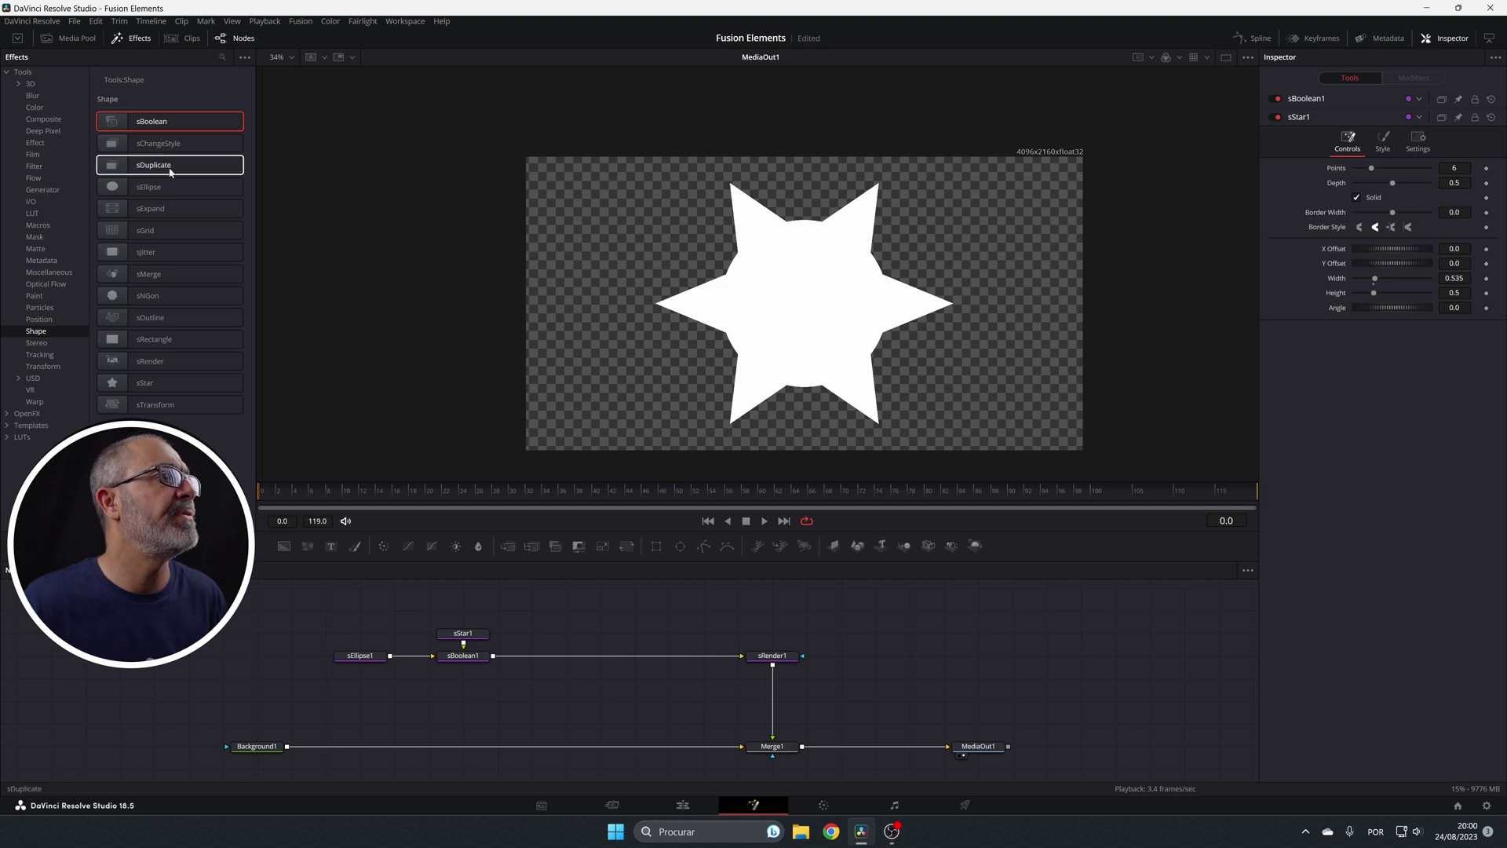
# Insert sDuplicate after sBoolean1 with 1 copy and an X Offset of about 0.19
pyautogui.moveTo(164, 166); pyautogui.dragTo(589, 661)
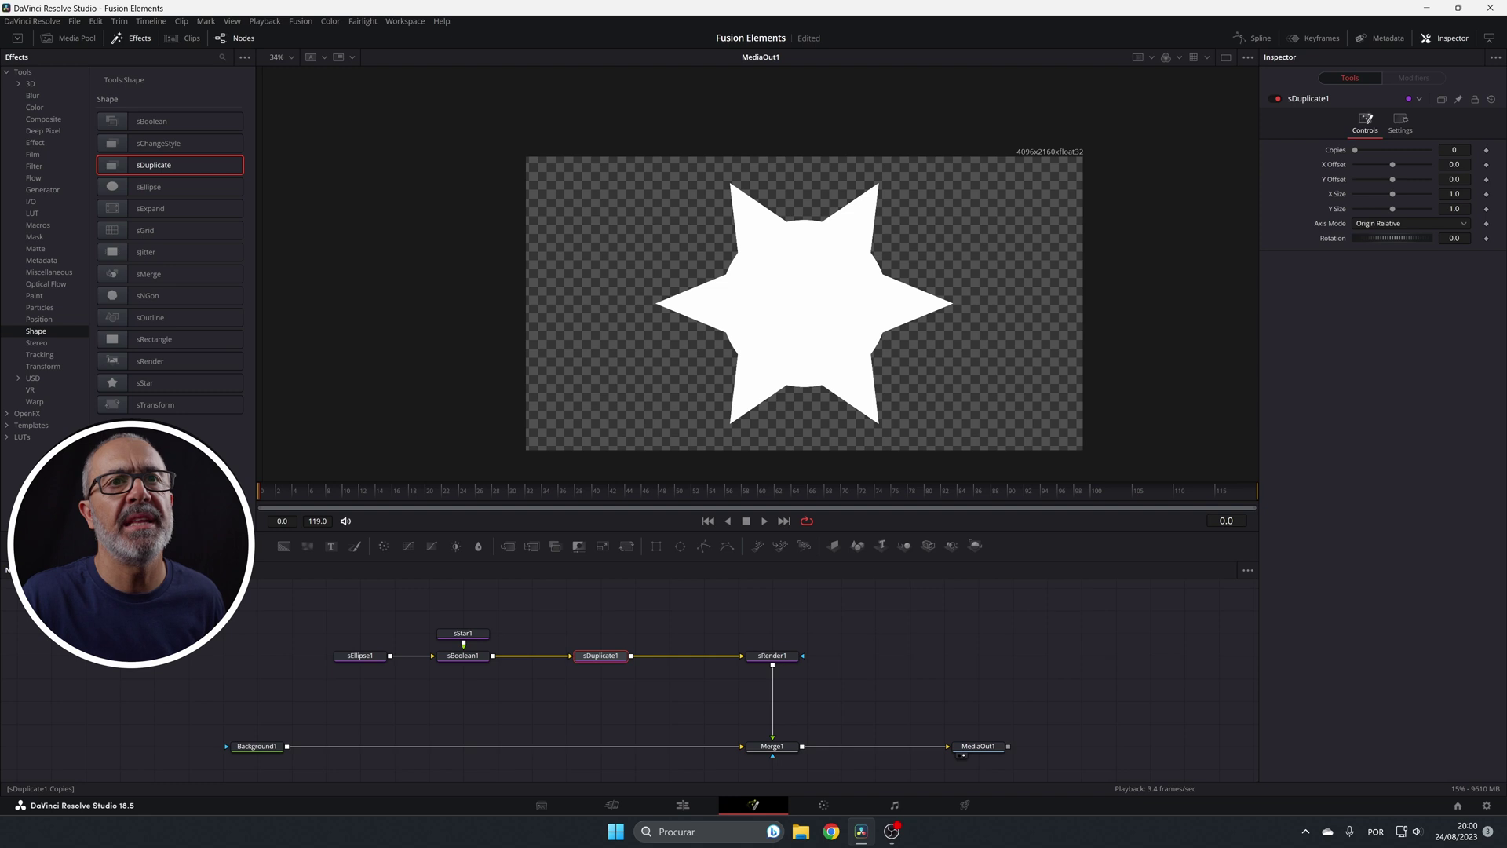
pyautogui.click(1455, 150)
pyautogui.write('1')
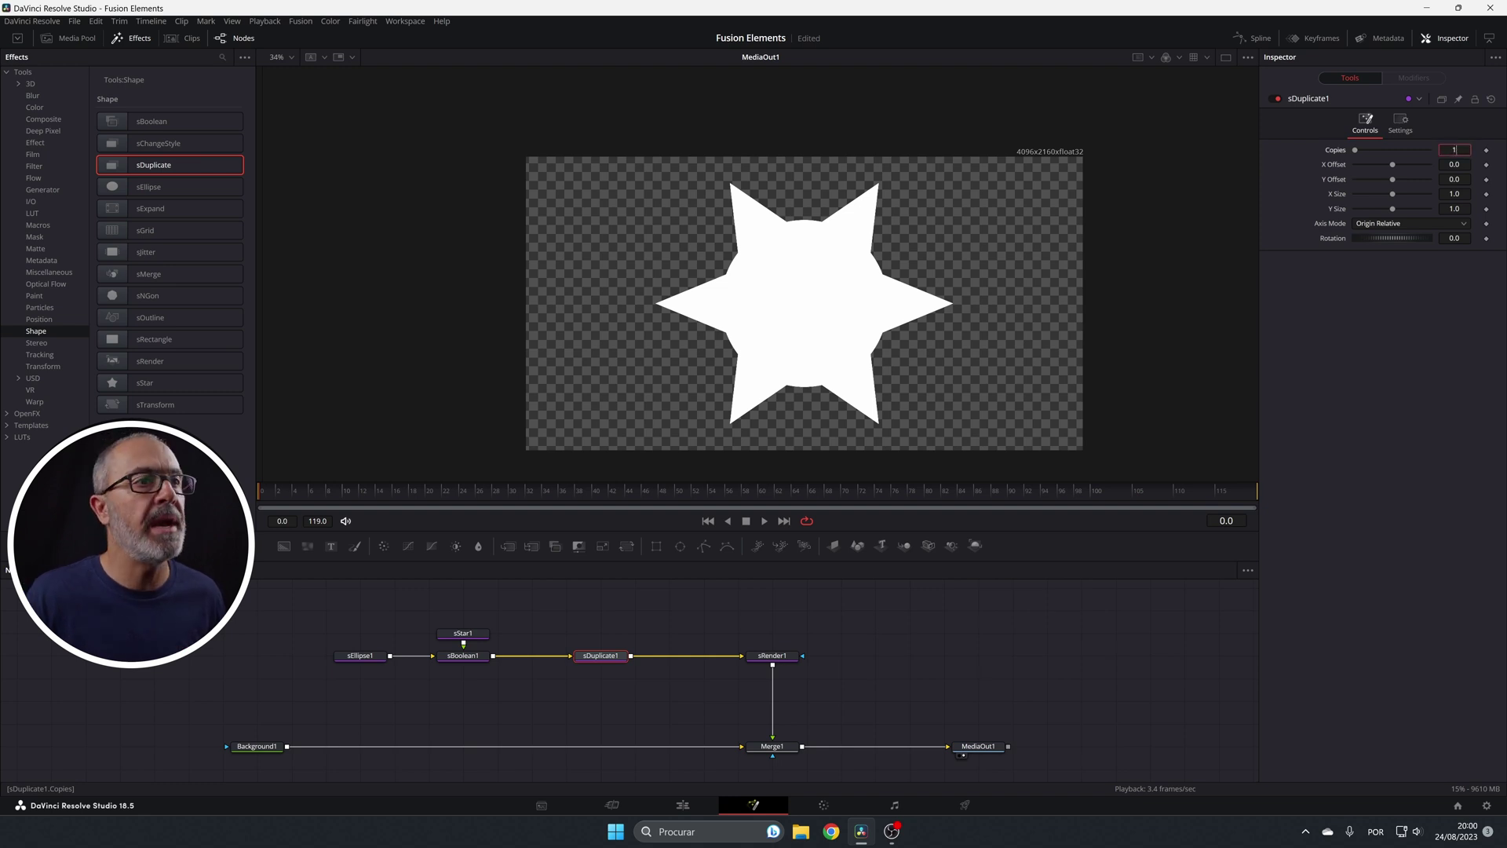
pyautogui.press('Tab')
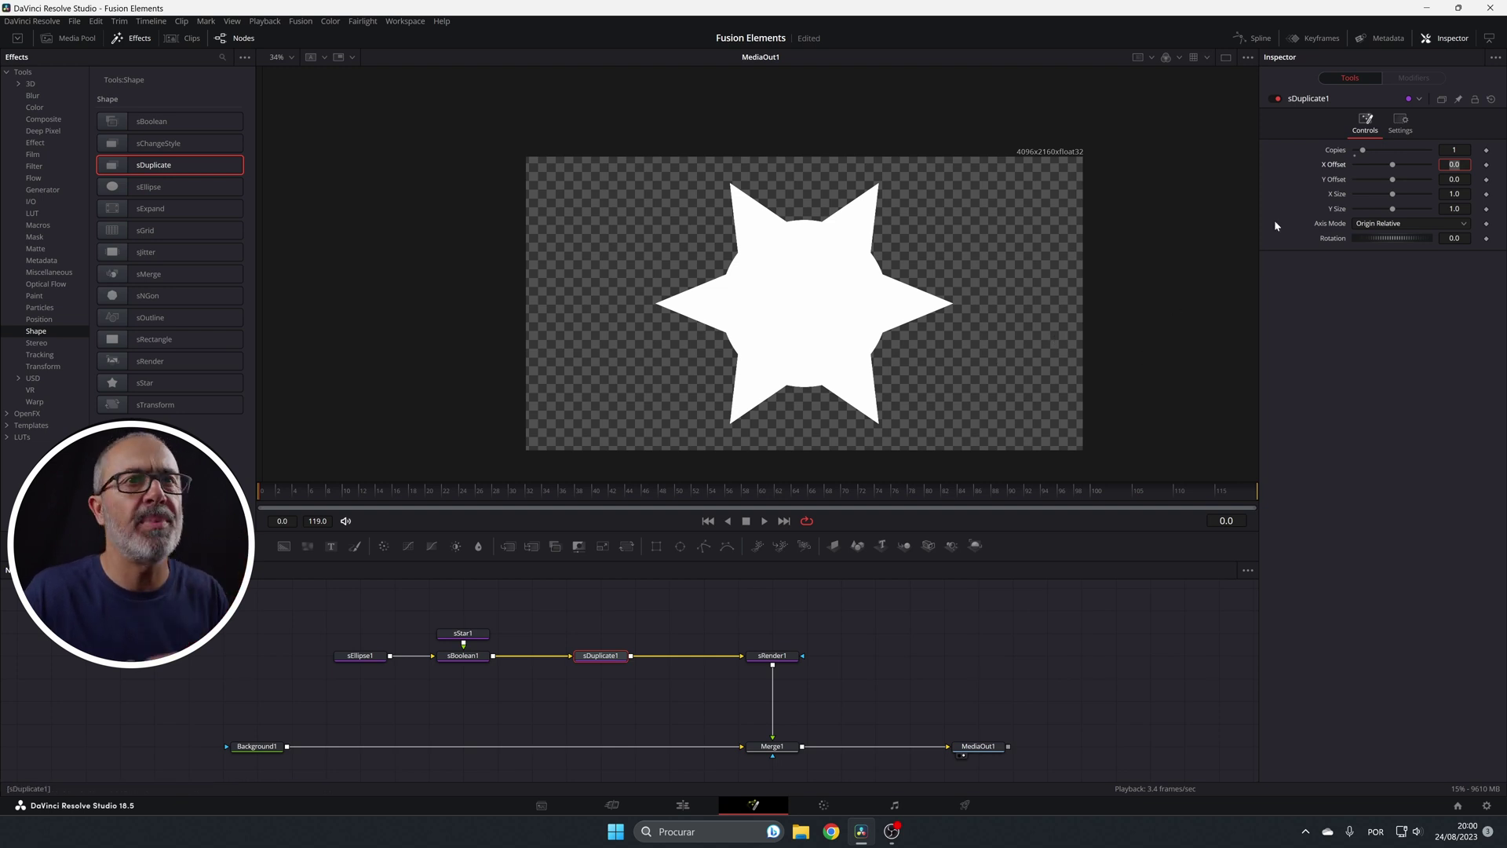
pyautogui.click(1454, 164)
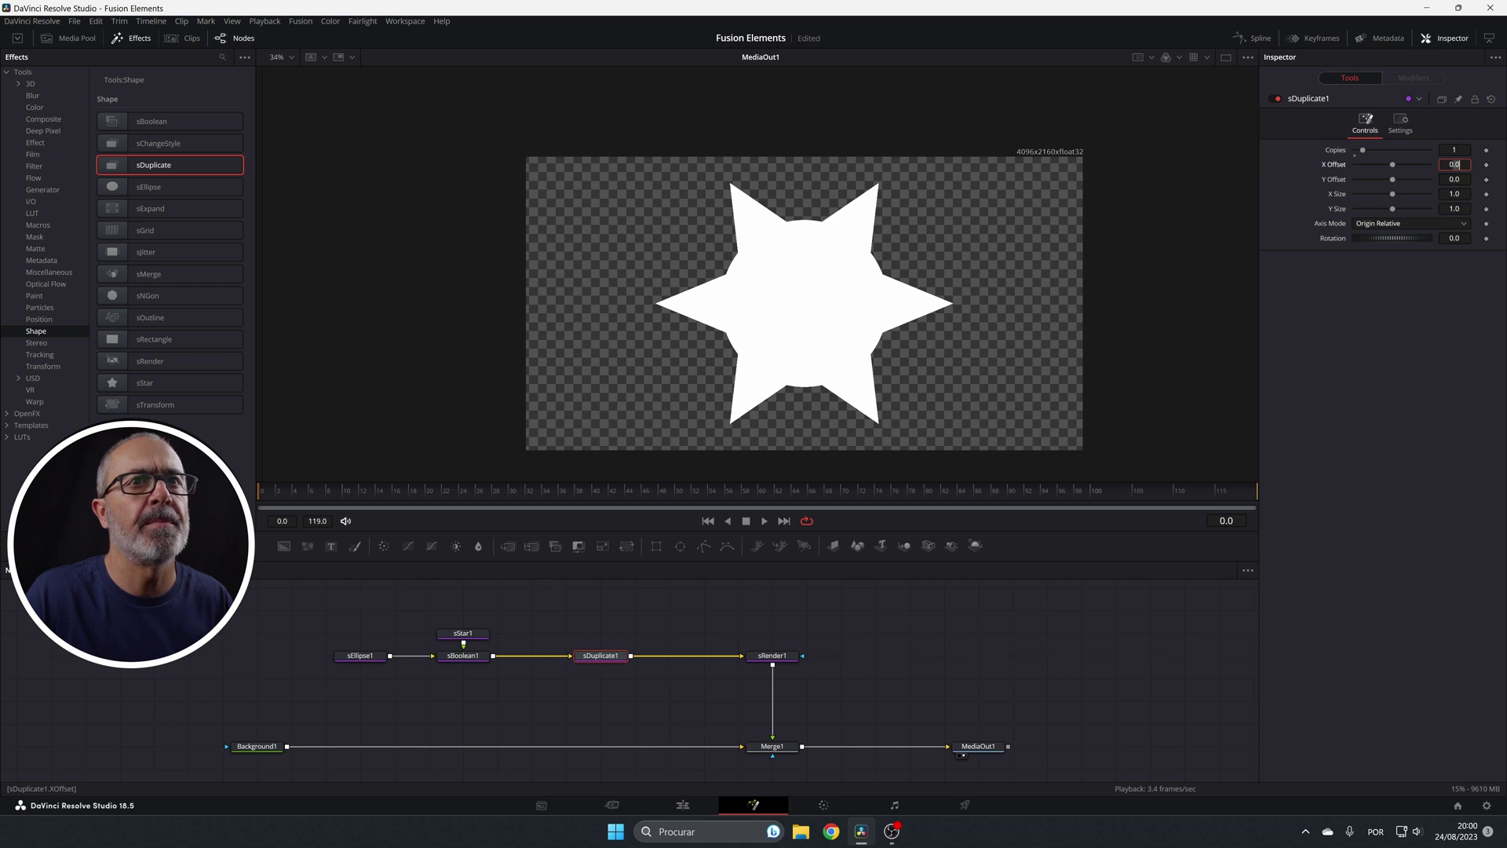
pyautogui.moveTo(1389, 169); pyautogui.dragTo(1383, 211)
# Keep Origin Relative axis, rotate copies -60, raise Copies to 3, and reset X/Y Size to 1.0
pyautogui.click(1387, 224)
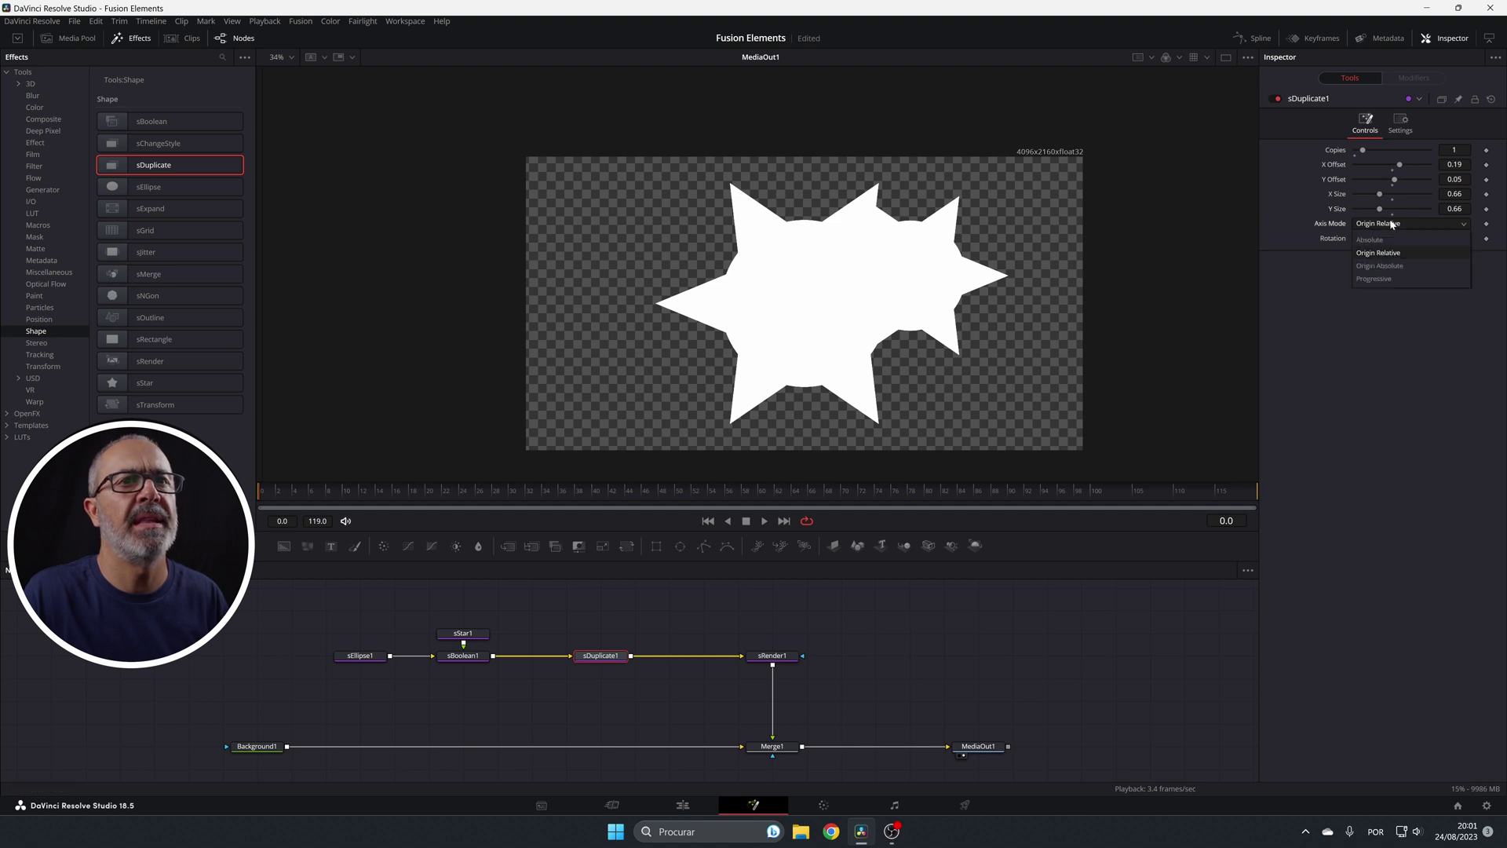
pyautogui.click(1196, 317)
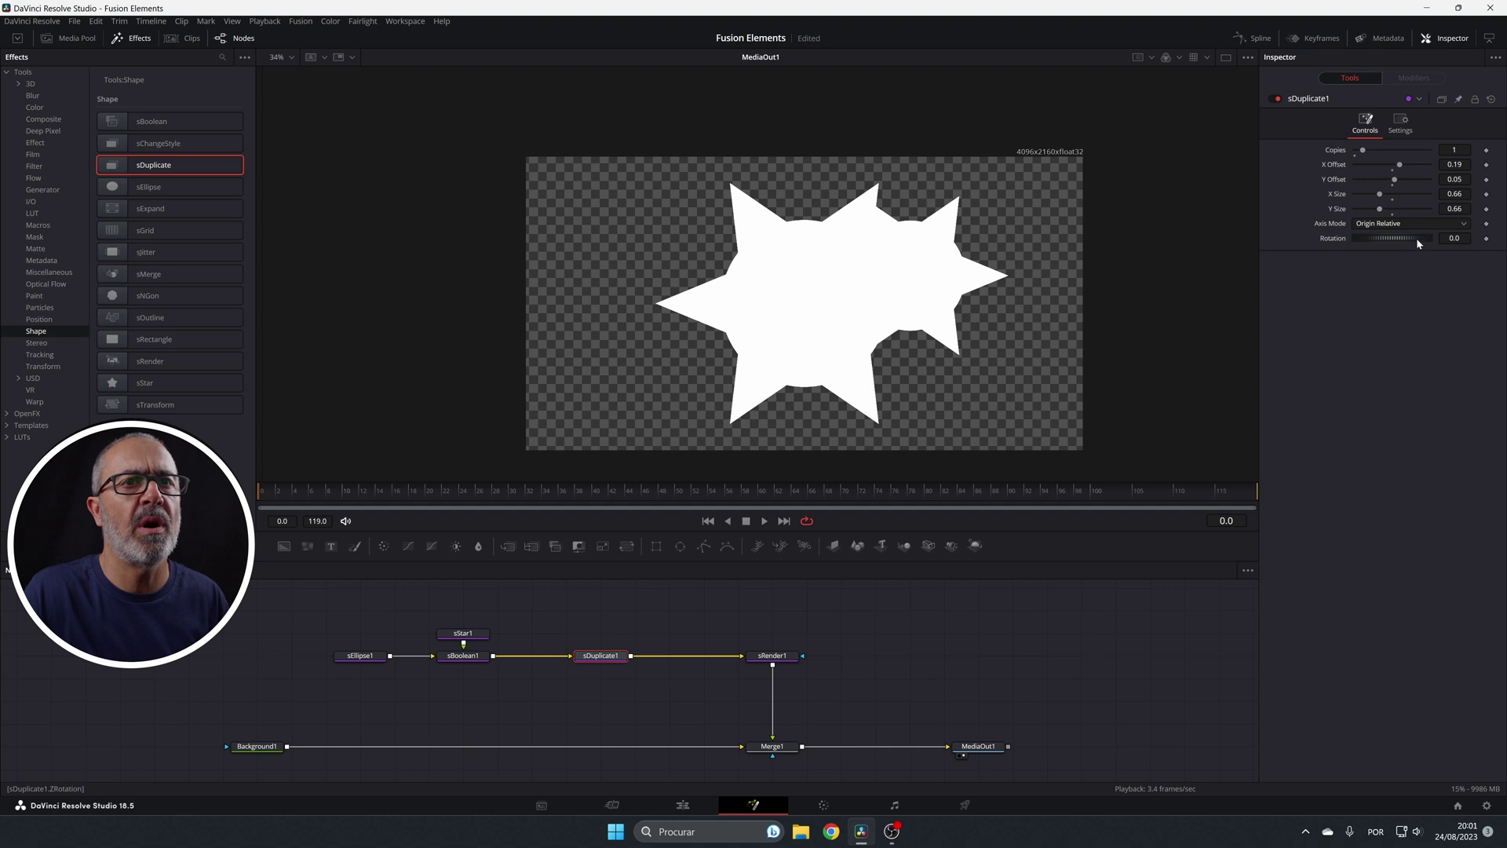
pyautogui.moveTo(1410, 237)
pyautogui.mouseDown()
pyautogui.moveTo(1391, 234)
pyautogui.moveTo(1405, 237)
pyautogui.mouseUp()
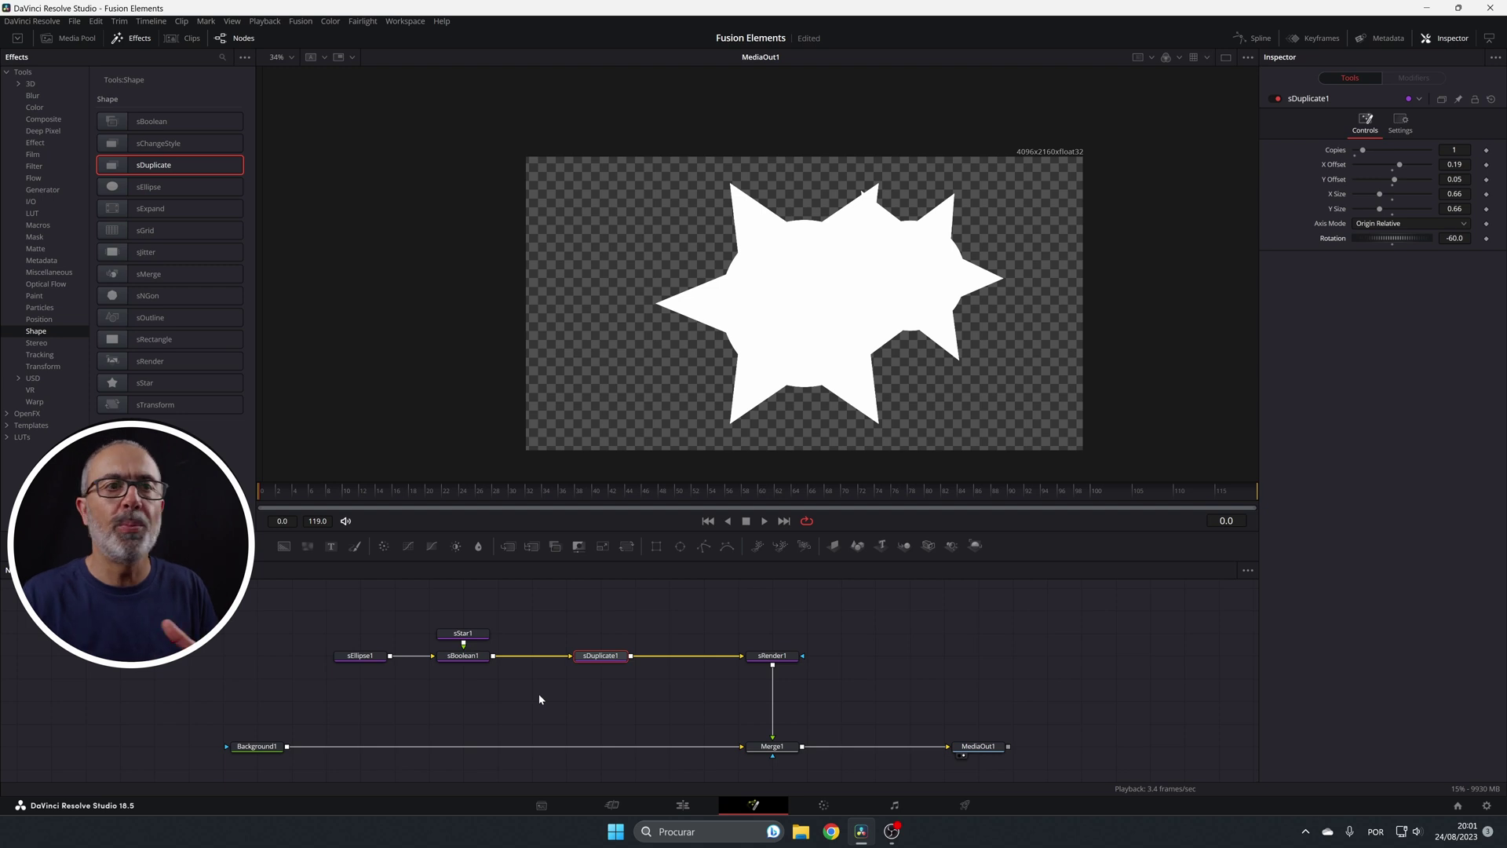
pyautogui.click(1367, 148)
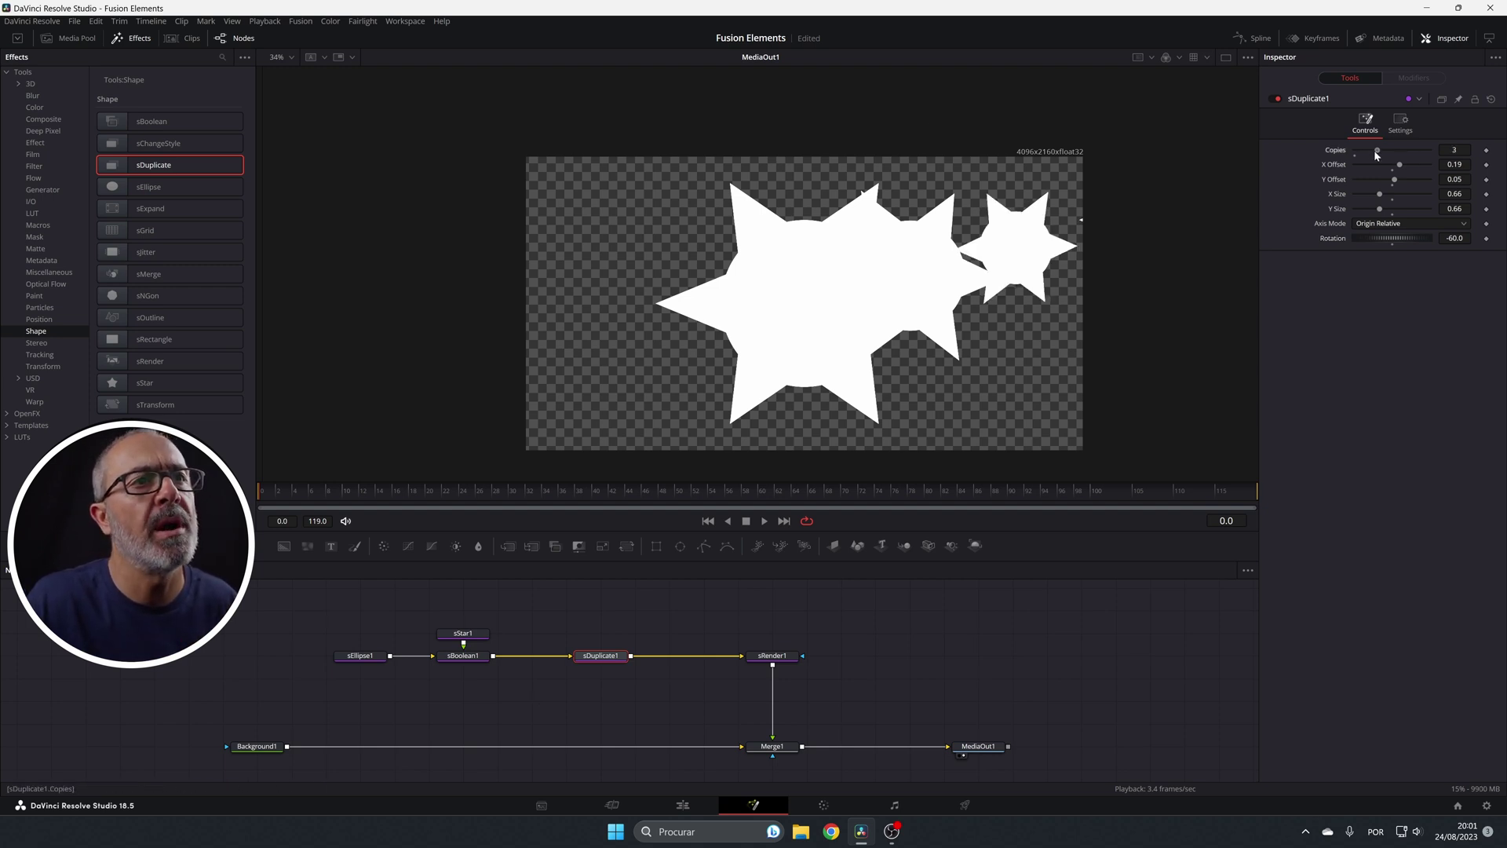
pyautogui.moveTo(1367, 154); pyautogui.dragTo(1378, 156)
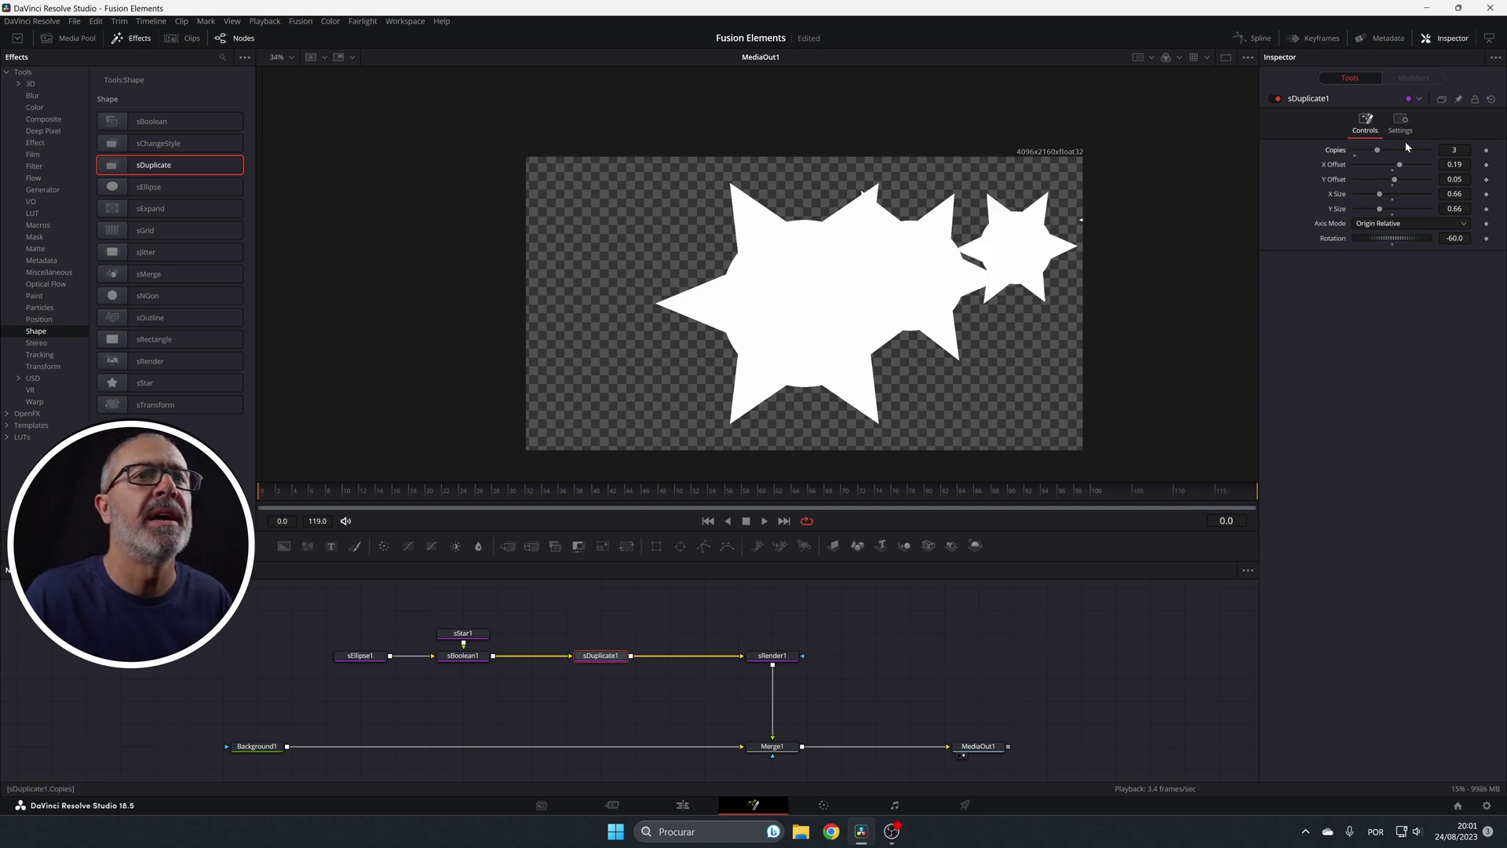
pyautogui.doubleClick(1341, 195)
pyautogui.doubleClick(1337, 208)
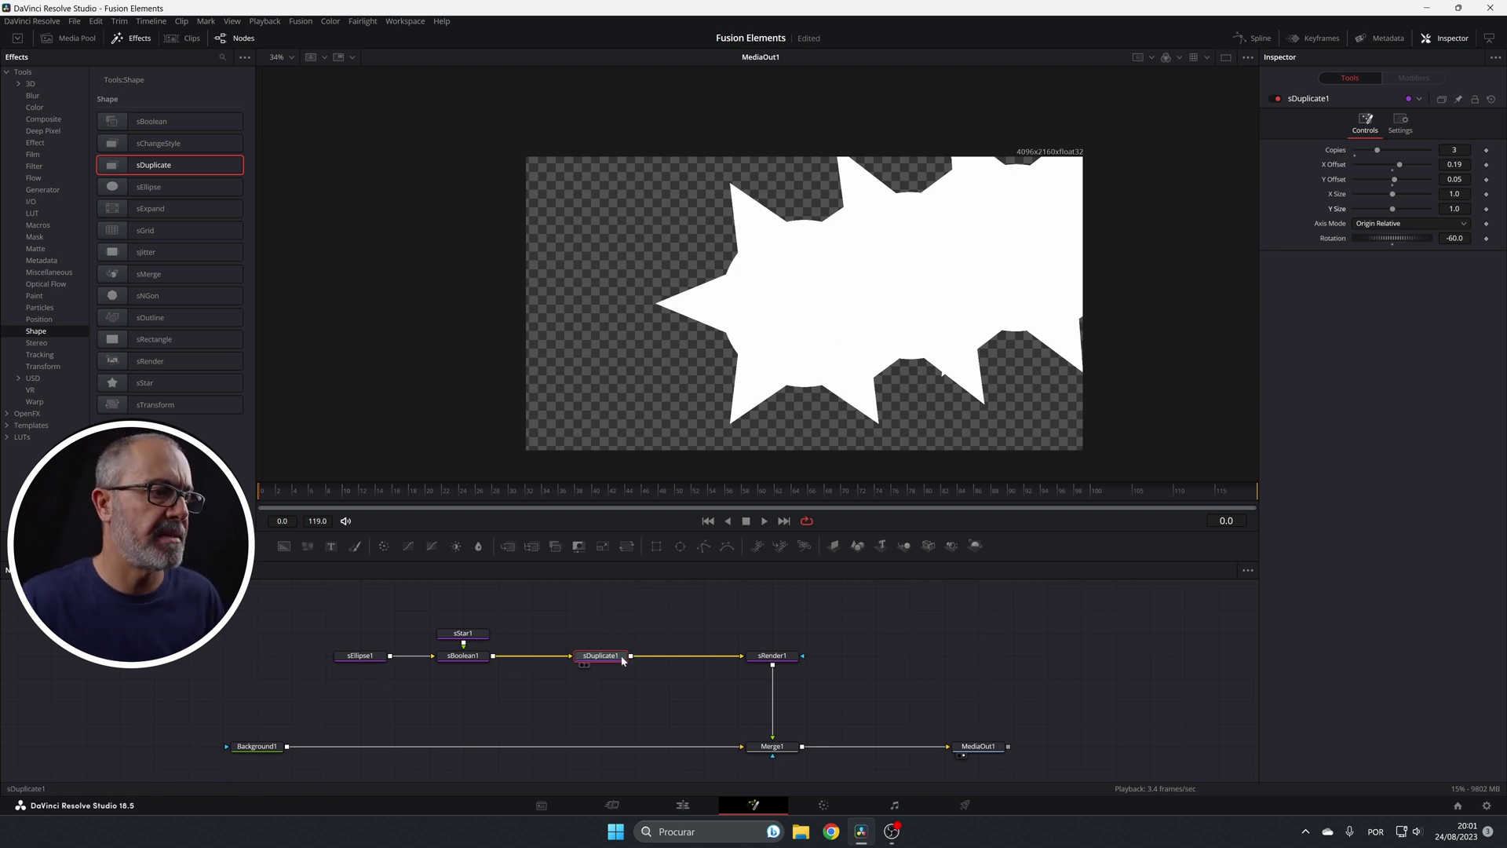
# Delete sDuplicate1, leave an unconnected sOutline1 node, and add a fresh default sDuplicate off sBoolean1
pyautogui.press('Delete')
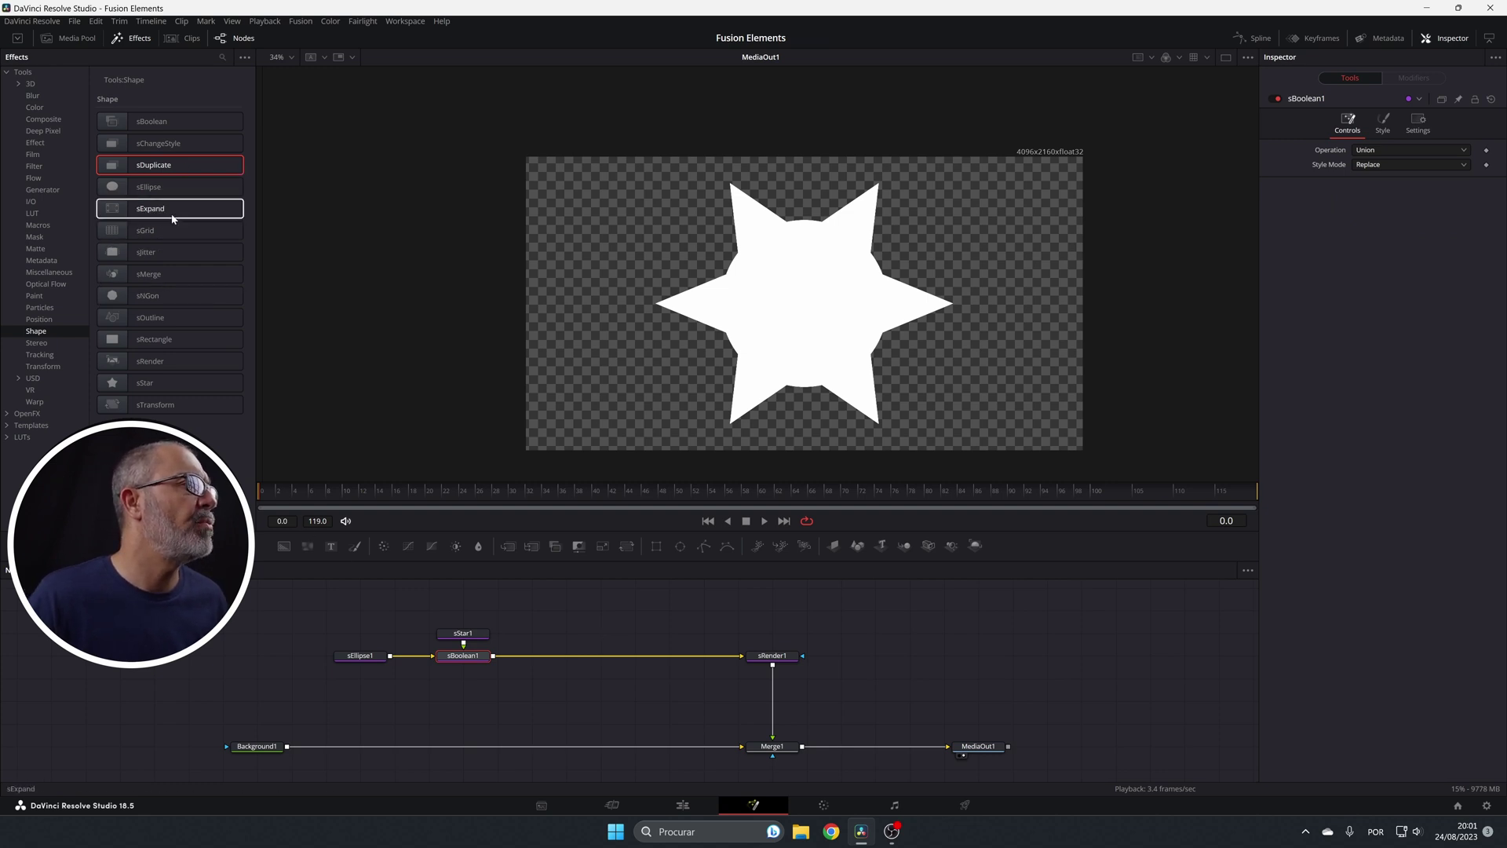
pyautogui.click(155, 320)
pyautogui.moveTo(155, 320); pyautogui.dragTo(622, 661)
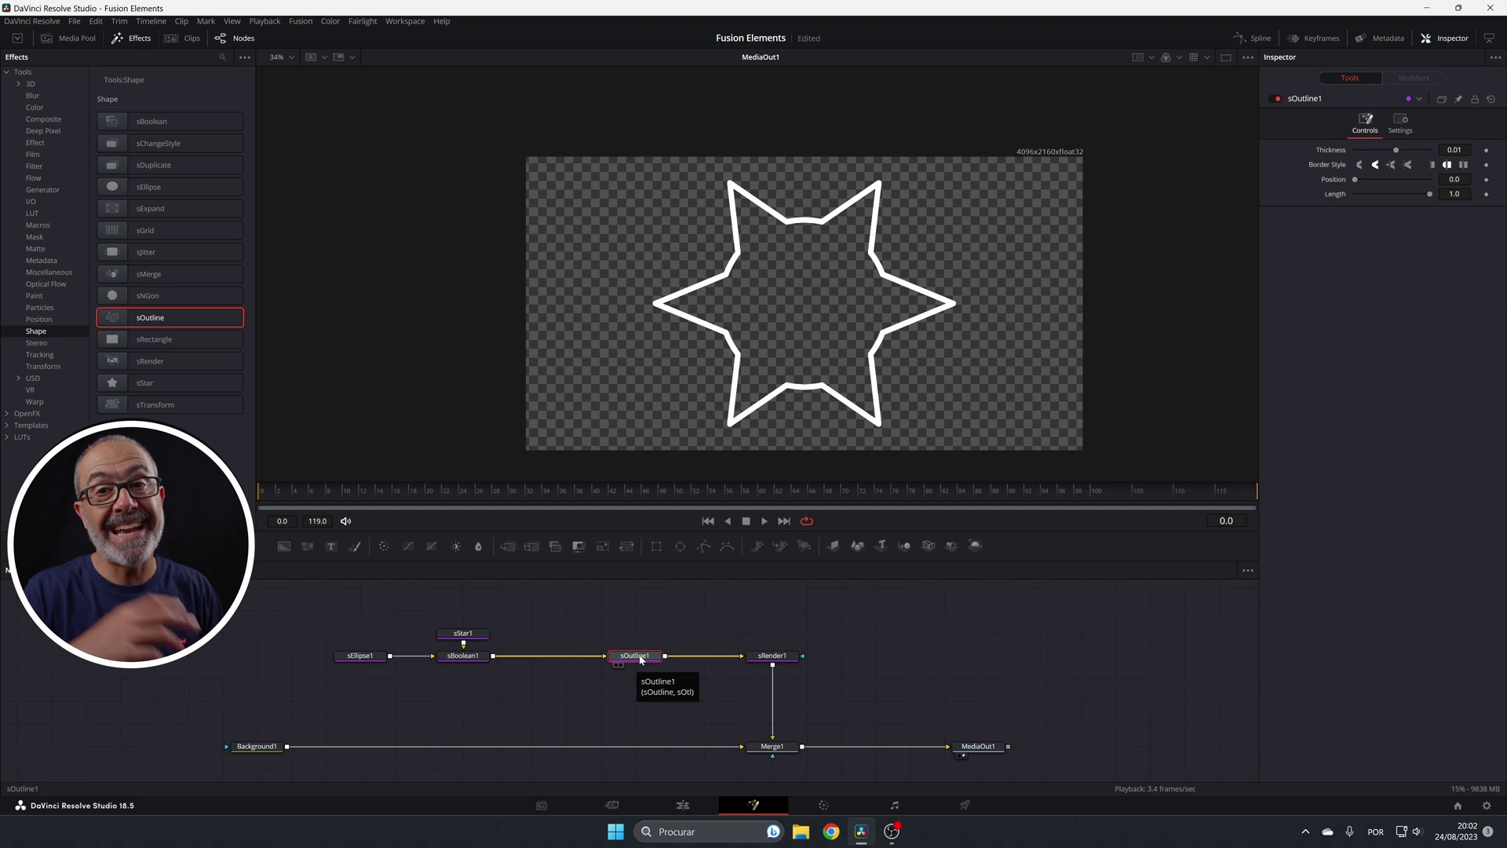
pyautogui.moveTo(640, 660); pyautogui.dragTo(628, 685)
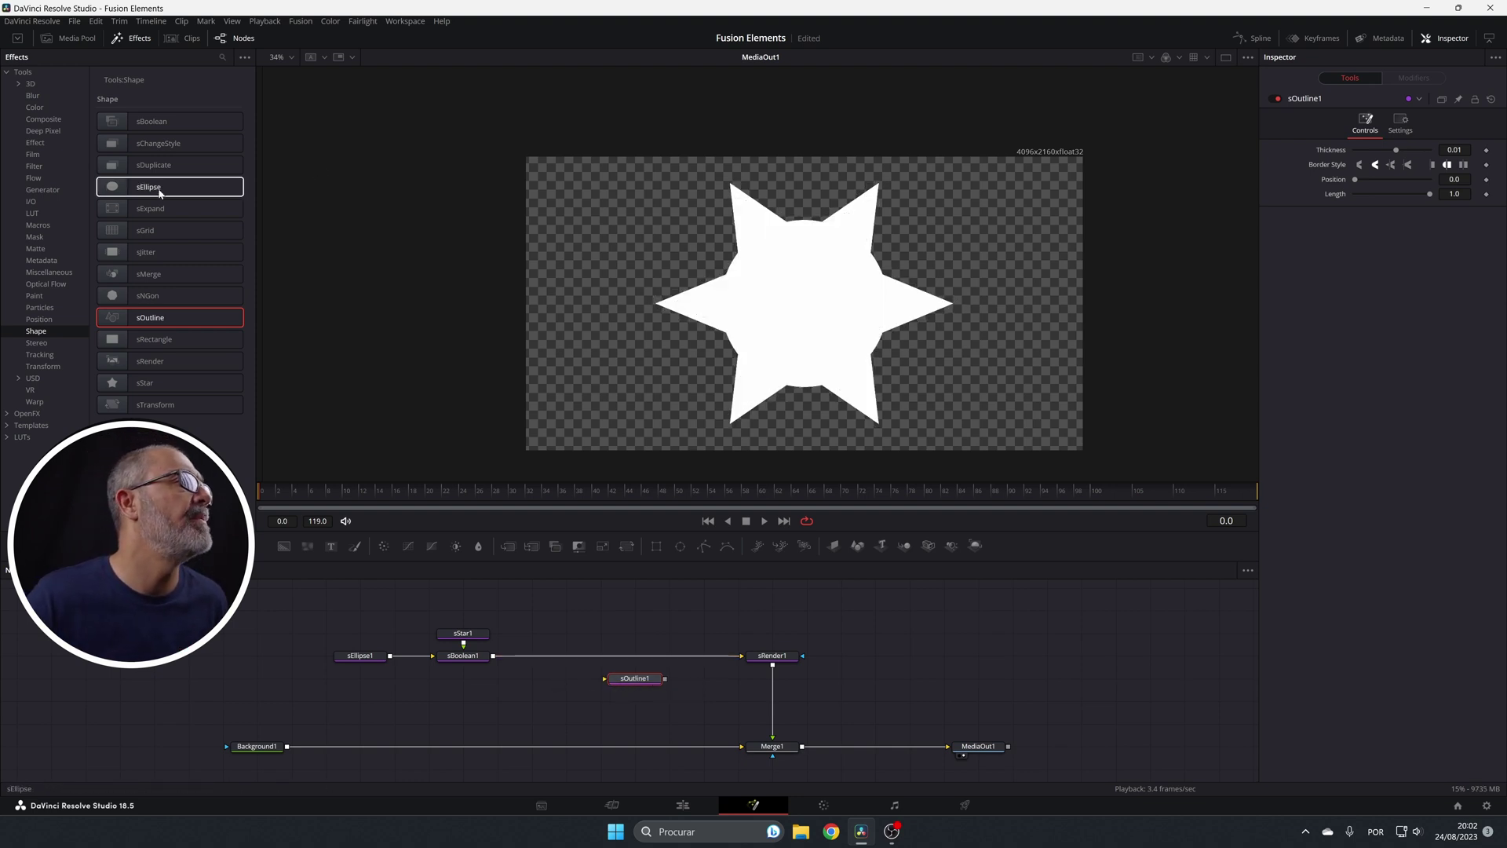
pyautogui.moveTo(152, 164); pyautogui.dragTo(521, 680)
# Insert sChangeStyle1 between sDuplicate1 and sOutline1 and set its colour to orange #ffaa00
pyautogui.moveTo(633, 678); pyautogui.dragTo(667, 700)
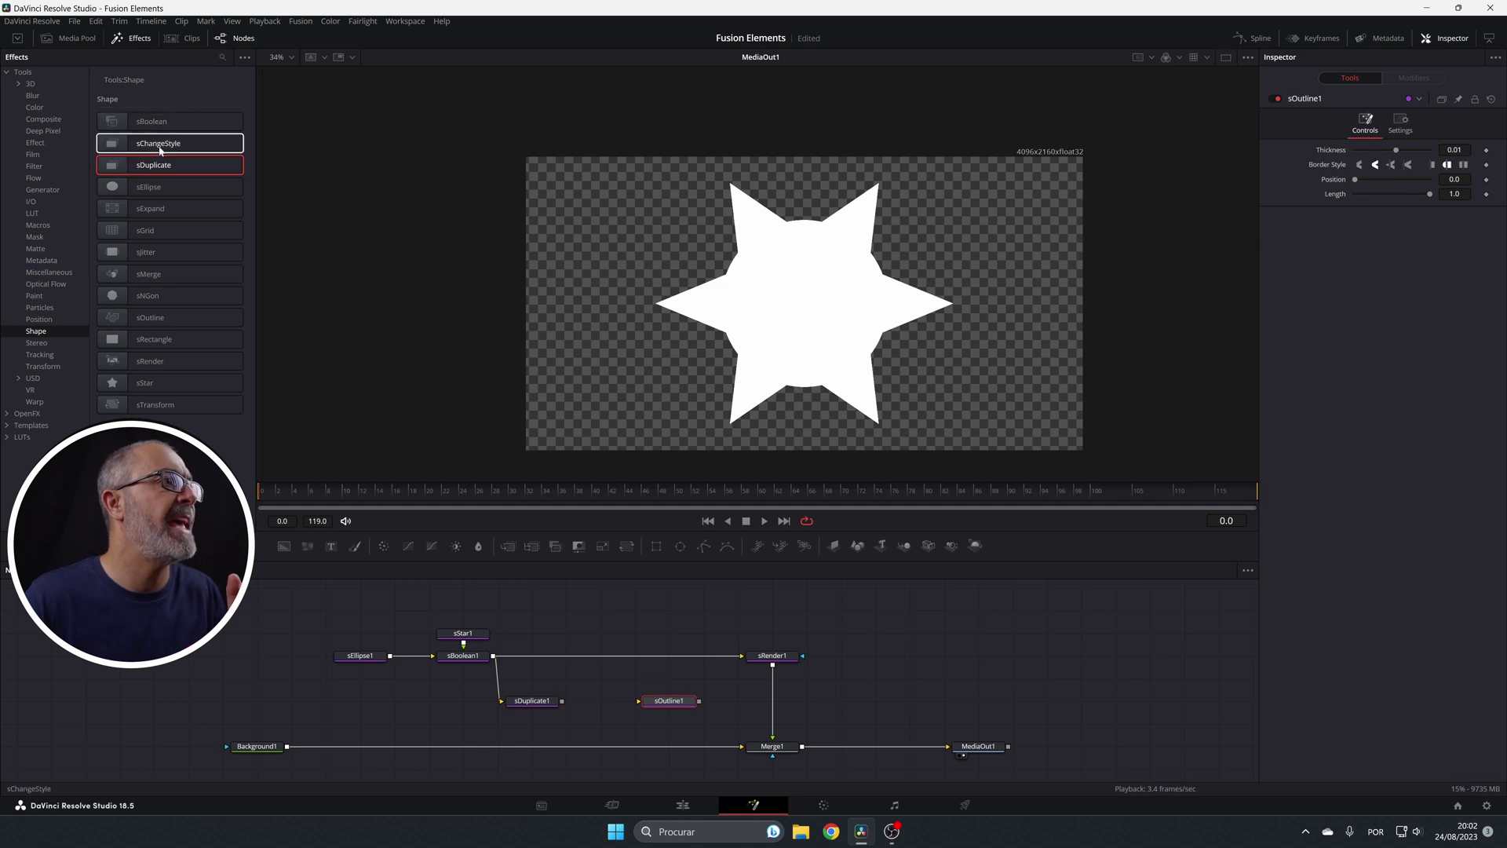
pyautogui.moveTo(491, 369); pyautogui.dragTo(601, 701)
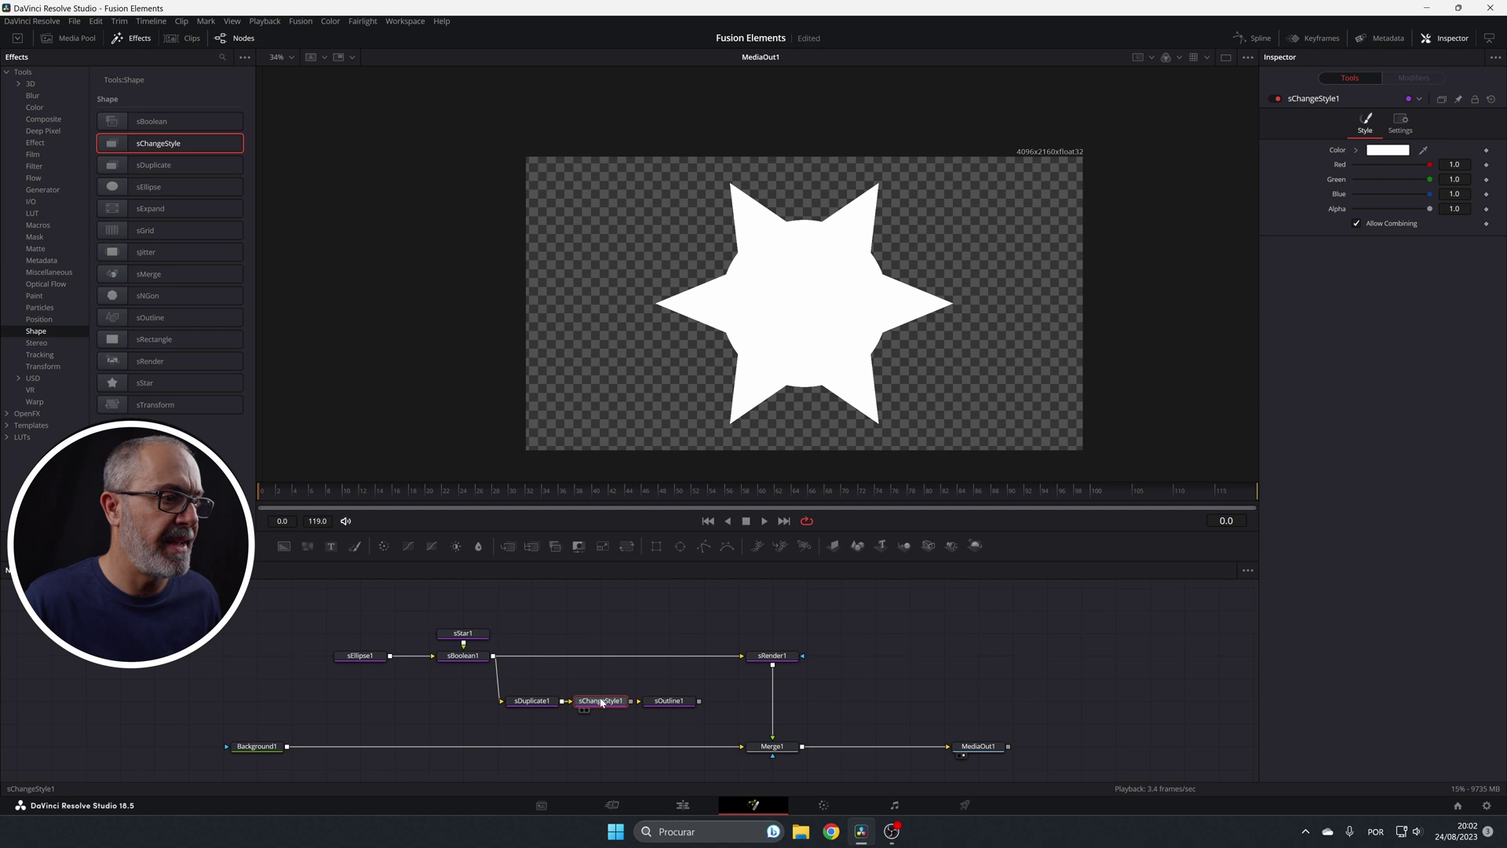
pyautogui.click(1398, 152)
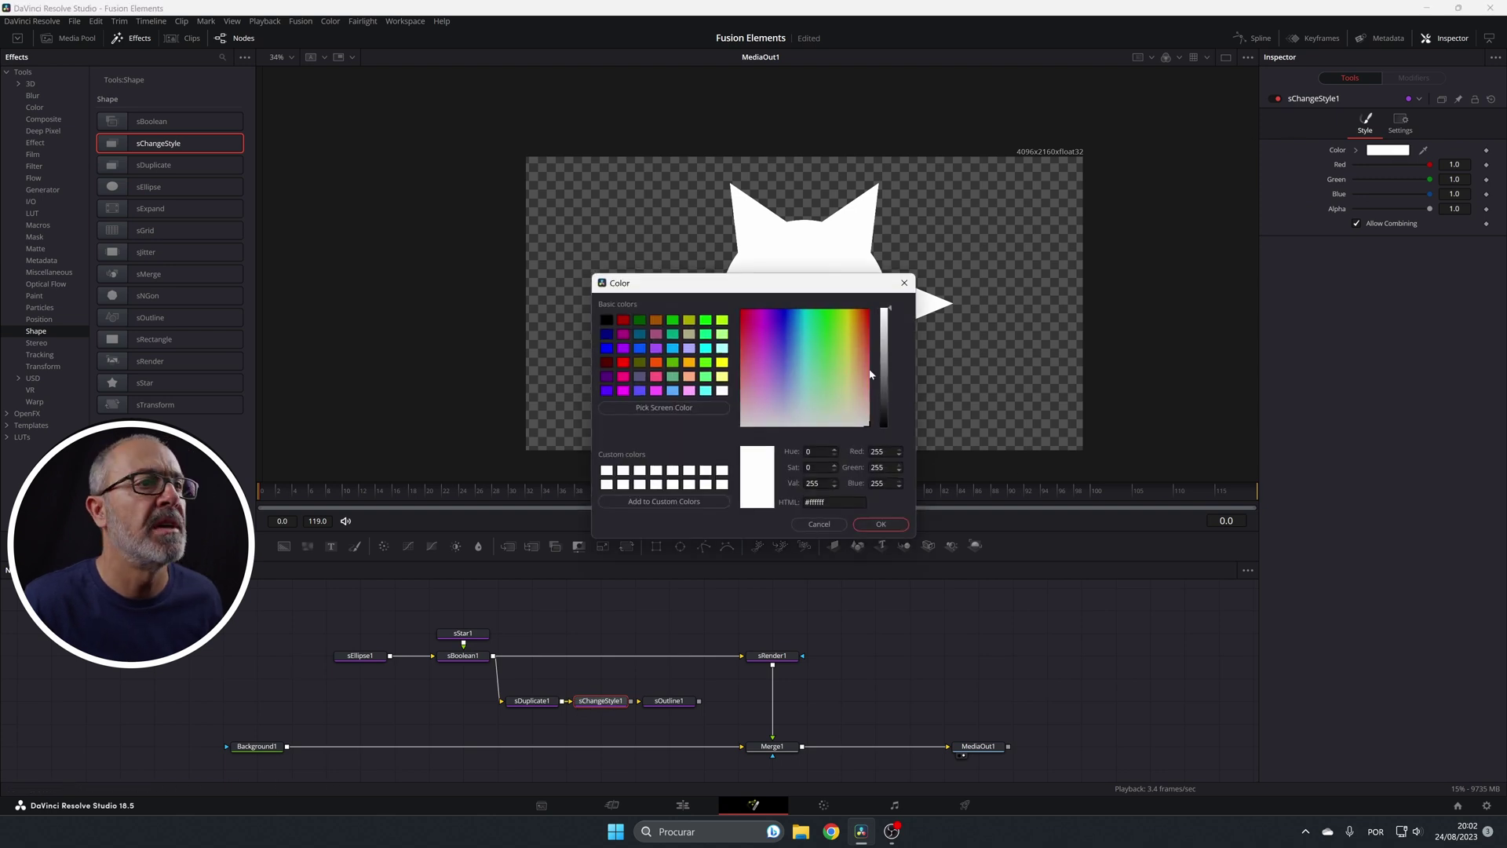
pyautogui.click(690, 363)
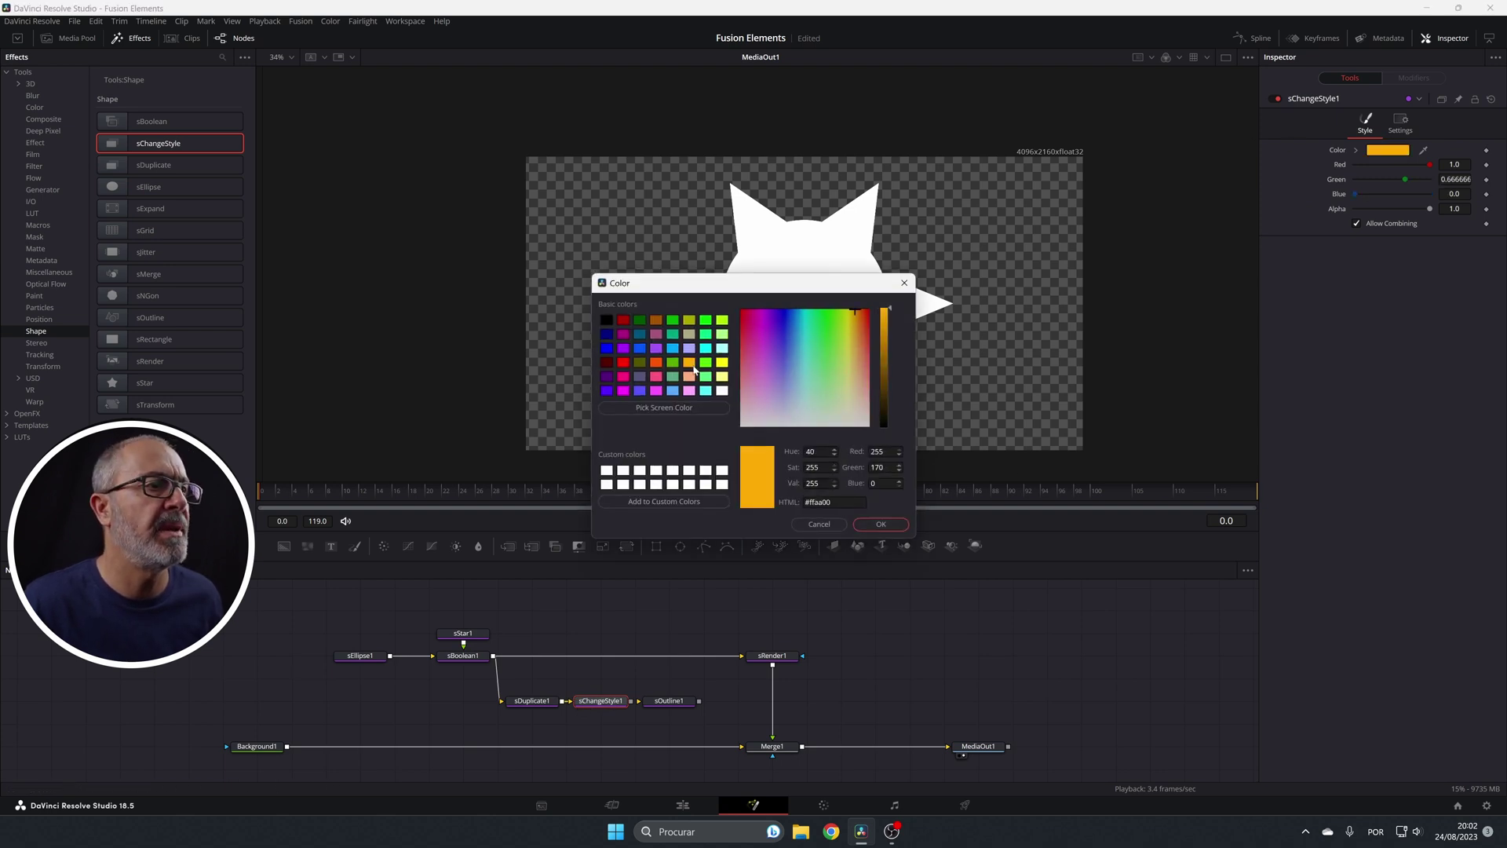
pyautogui.click(881, 525)
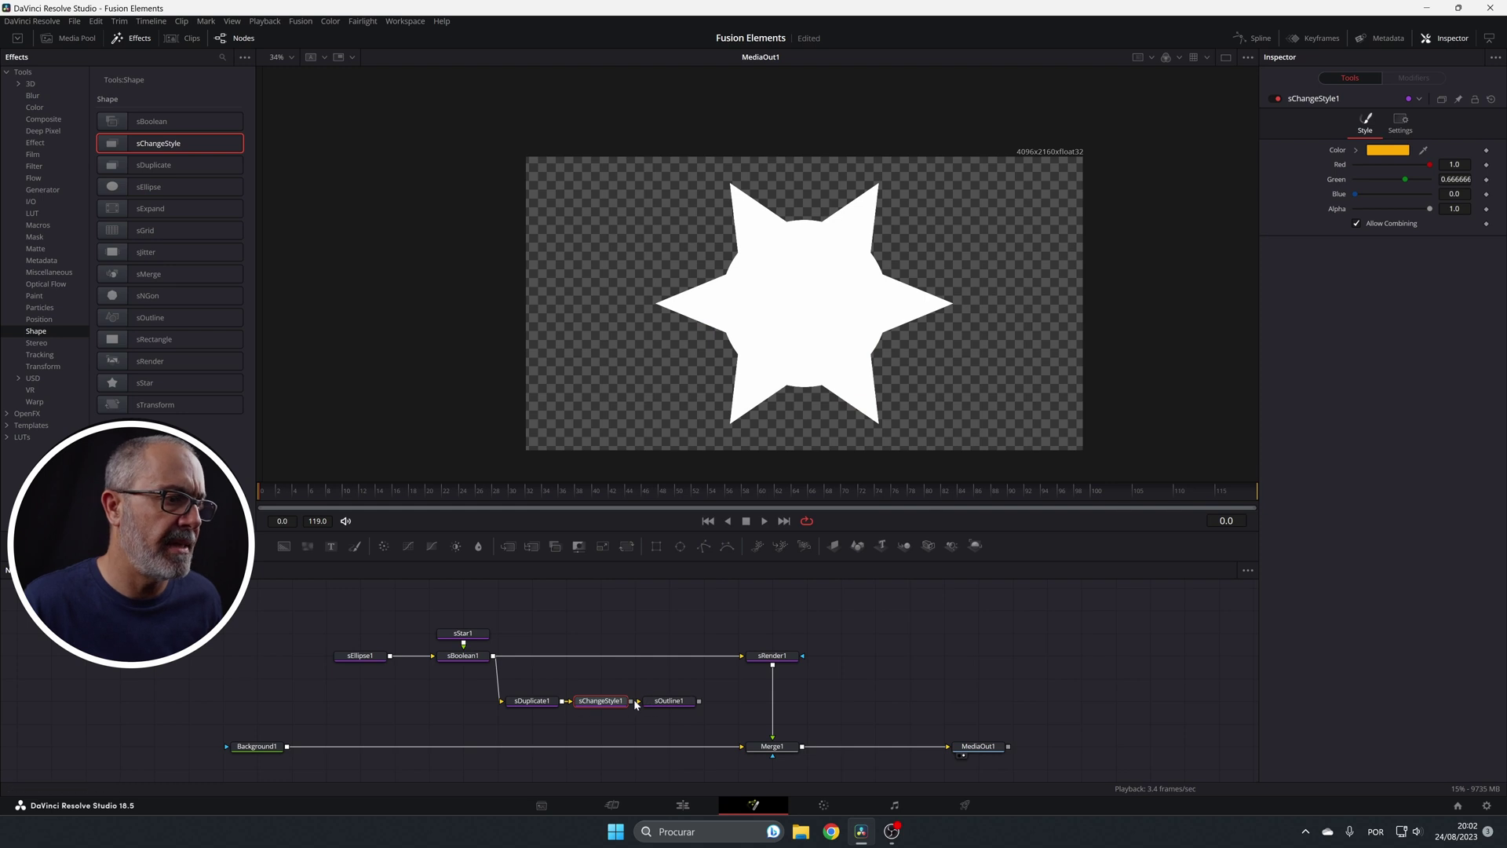
pyautogui.click(658, 703)
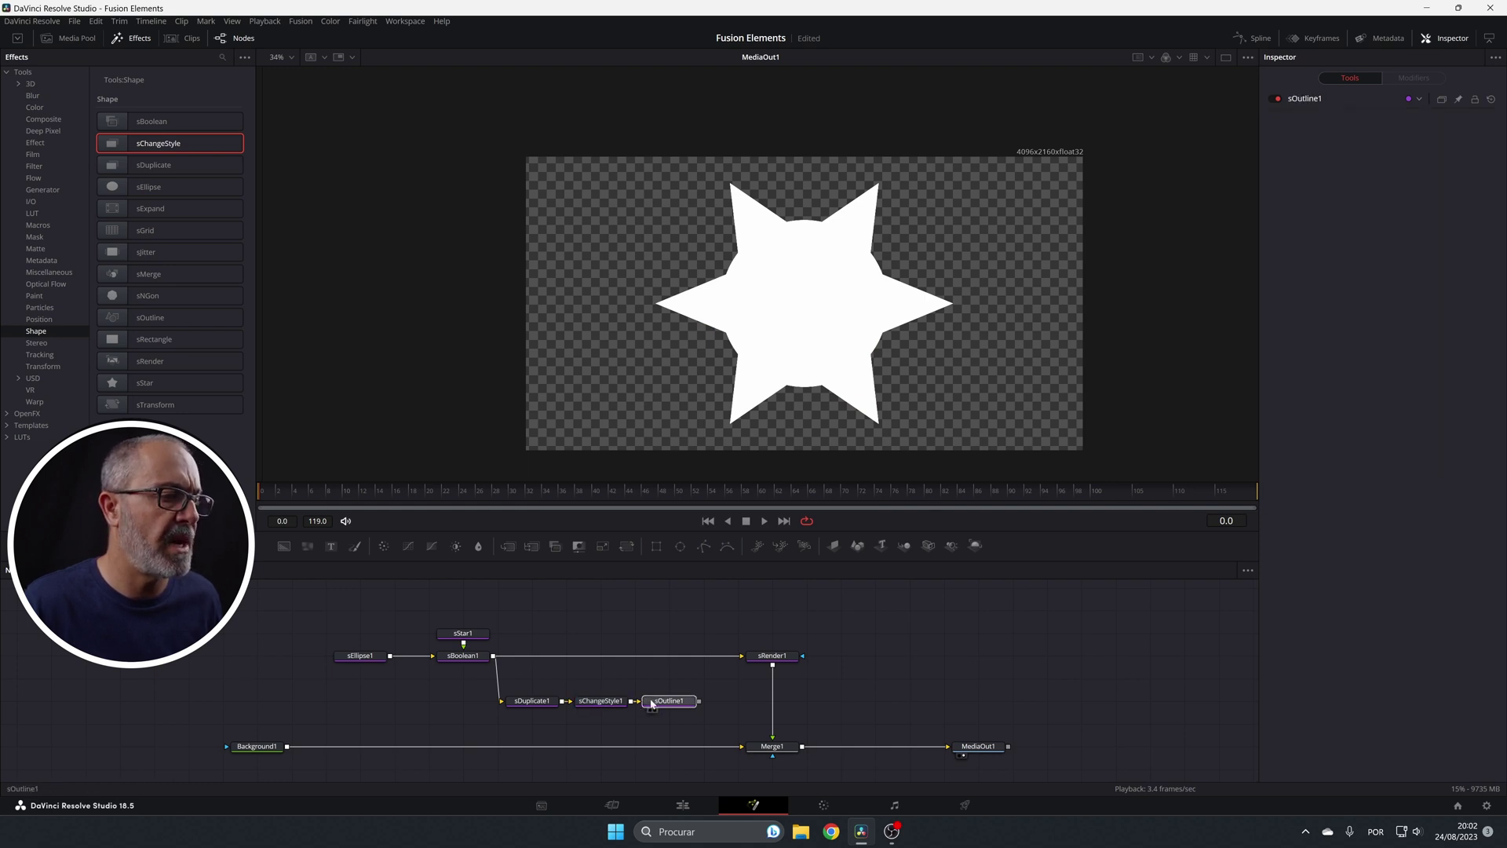
pyautogui.click(652, 700)
# Put sMerge1 between sBoolean1 and sRender1, feed sOutline1 into it, and add an sExpand node
pyautogui.moveTo(149, 274); pyautogui.dragTo(666, 659)
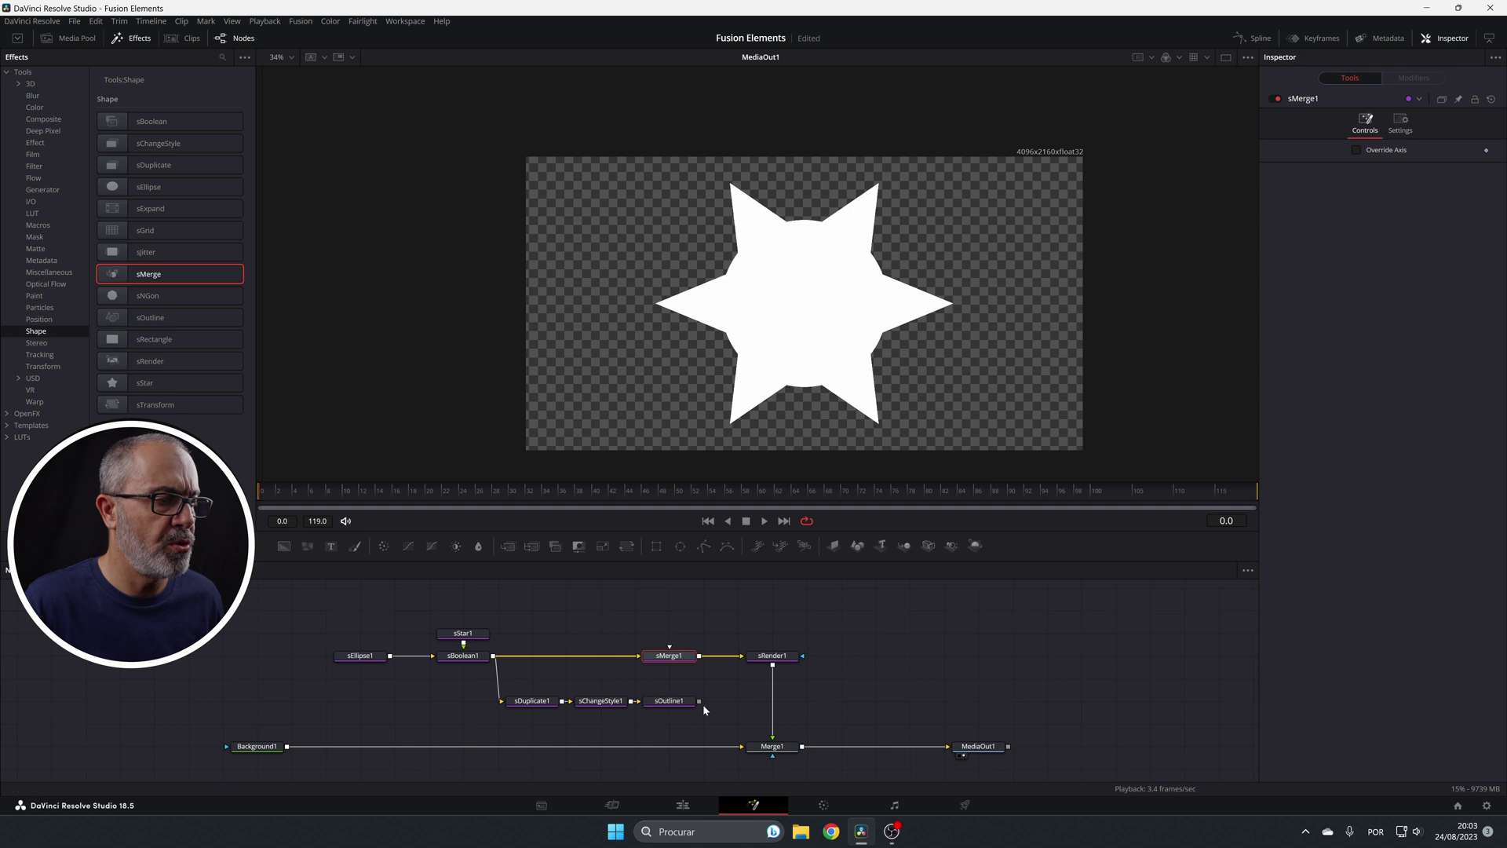
pyautogui.moveTo(699, 704); pyautogui.dragTo(679, 656)
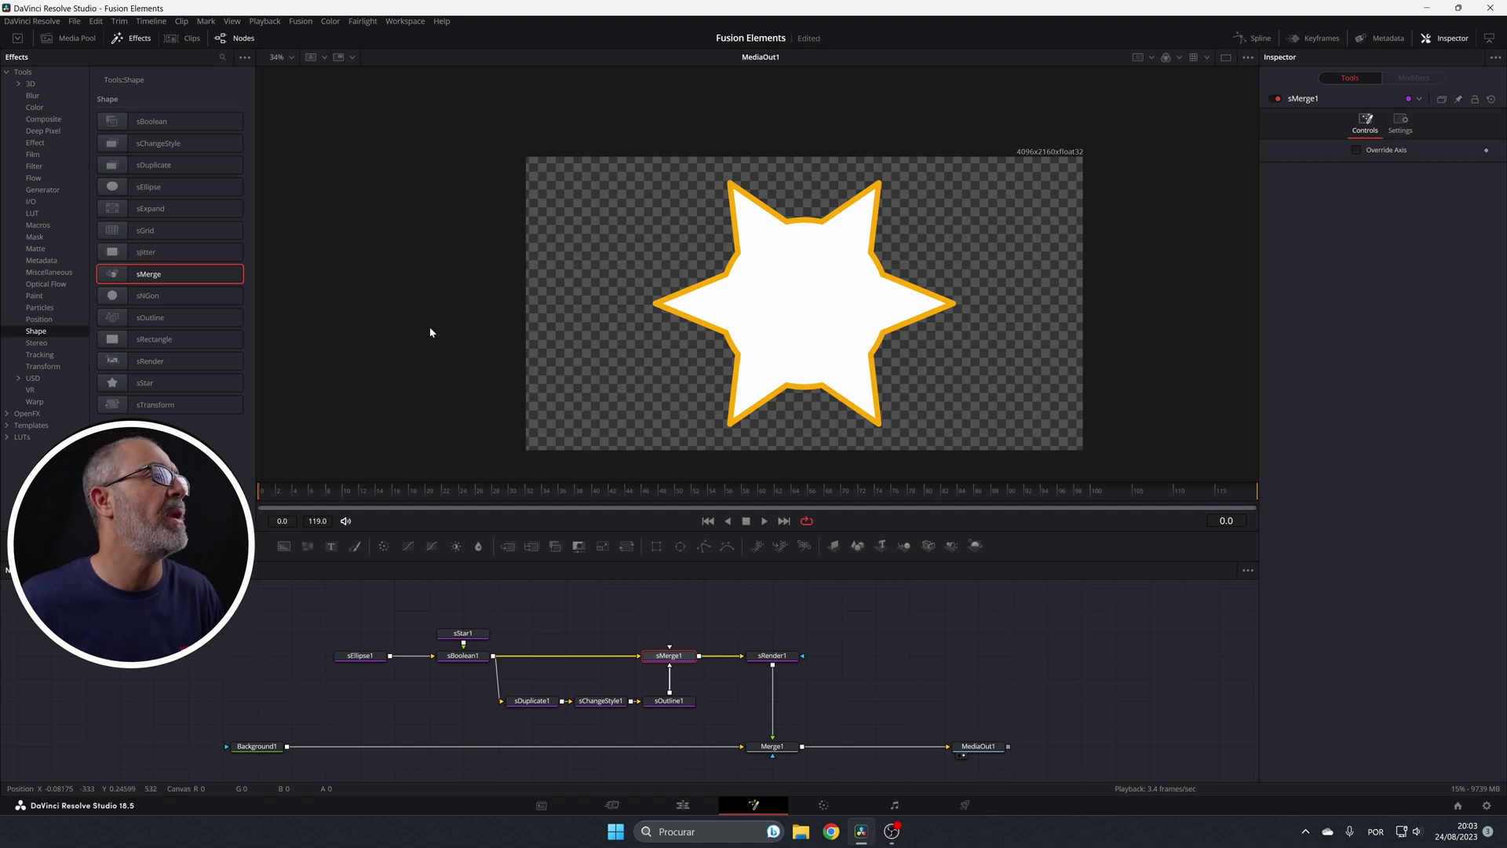
pyautogui.moveTo(151, 208); pyautogui.dragTo(559, 663)
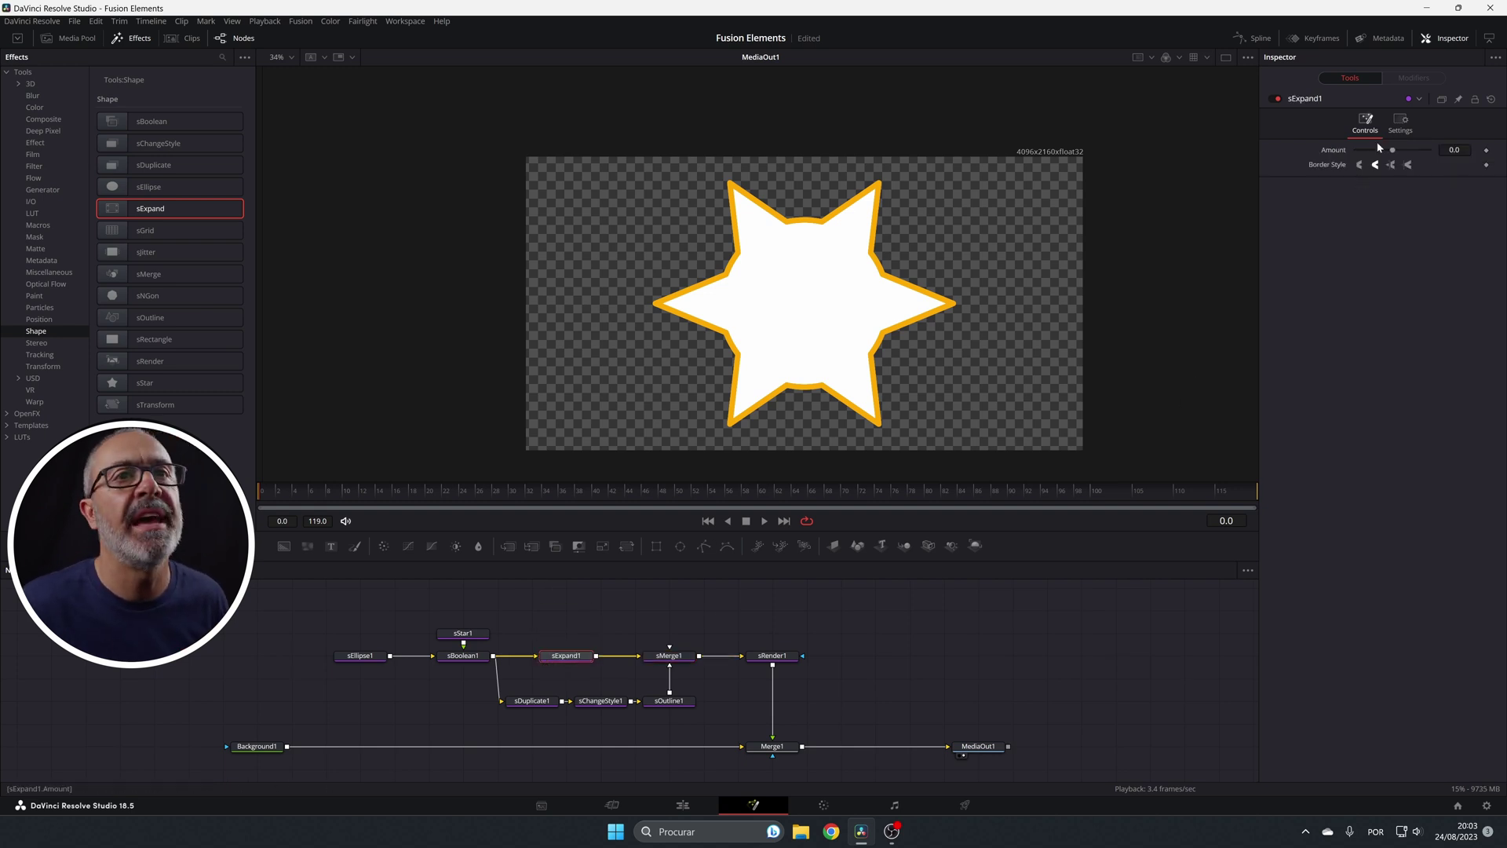
# Set sExpand1 Amount to 0.038 with Miter border style and a miter limit of 10.0
pyautogui.moveTo(1394, 154); pyautogui.dragTo(1408, 159)
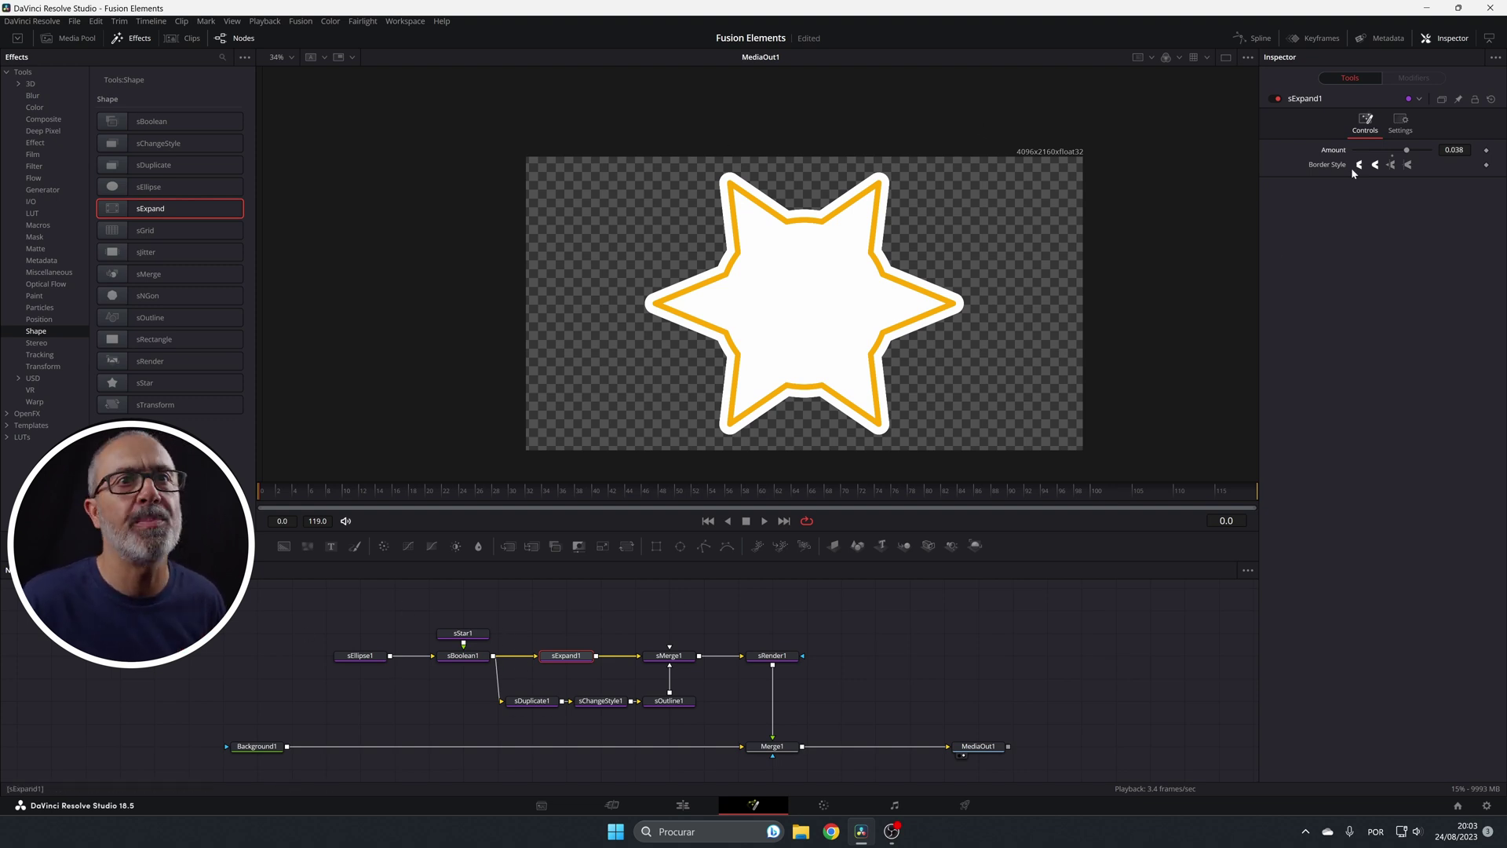
pyautogui.click(1390, 166)
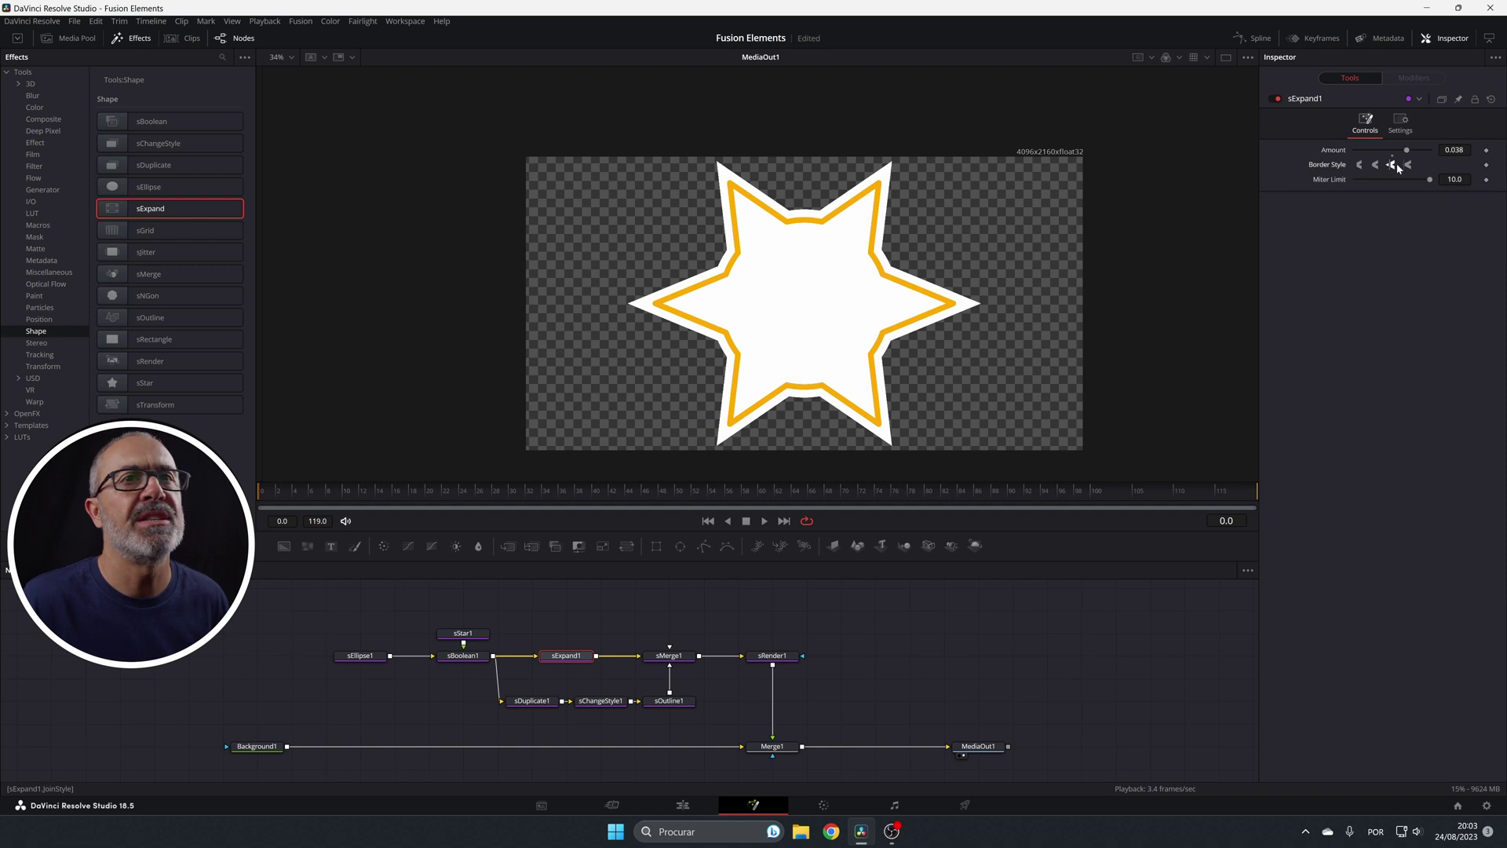
pyautogui.click(1375, 165)
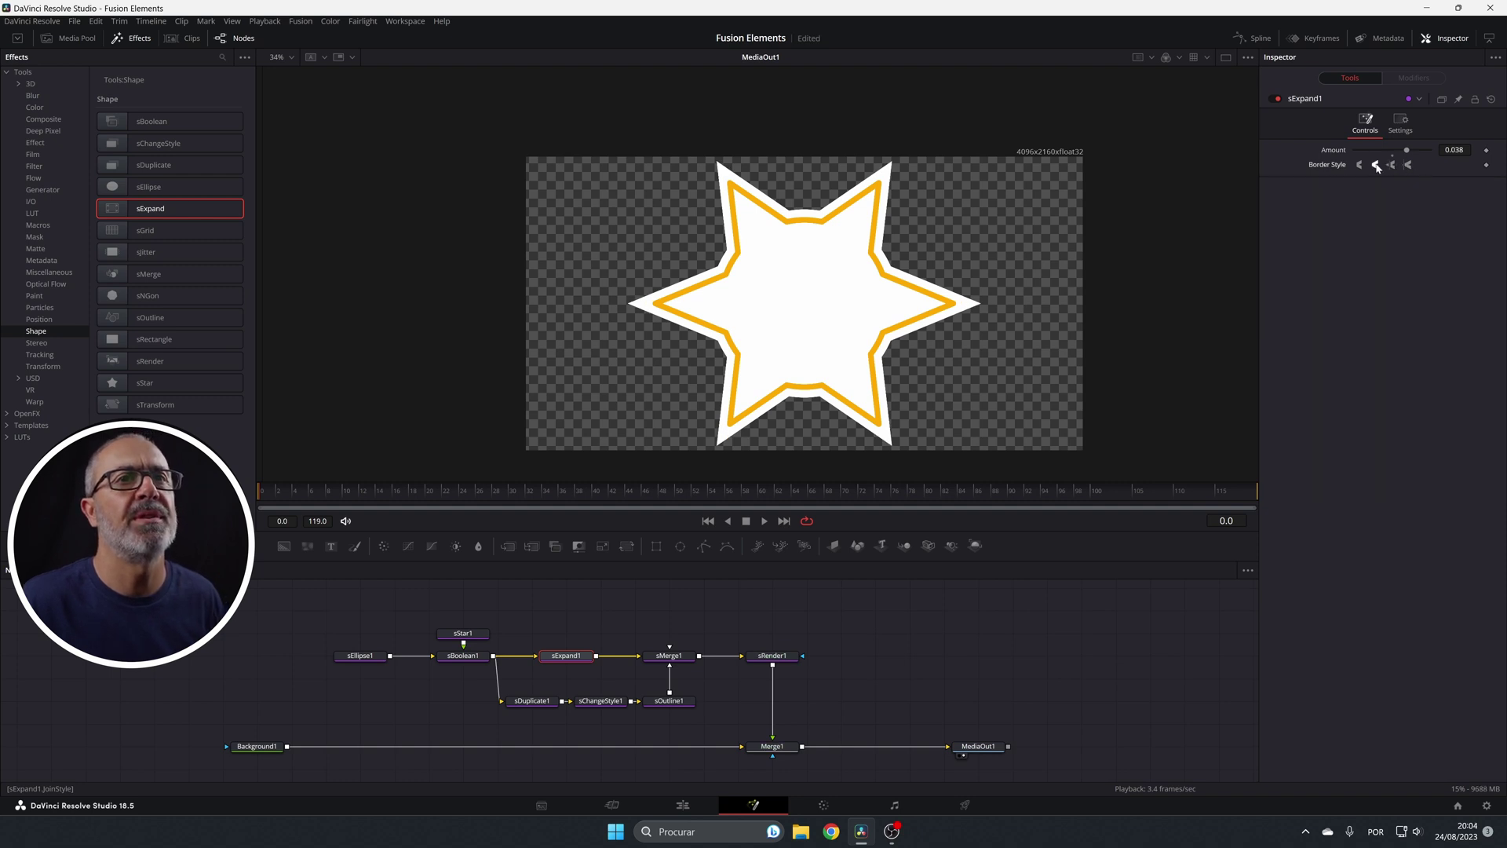
pyautogui.click(1390, 166)
pyautogui.moveTo(1381, 181); pyautogui.dragTo(1441, 180)
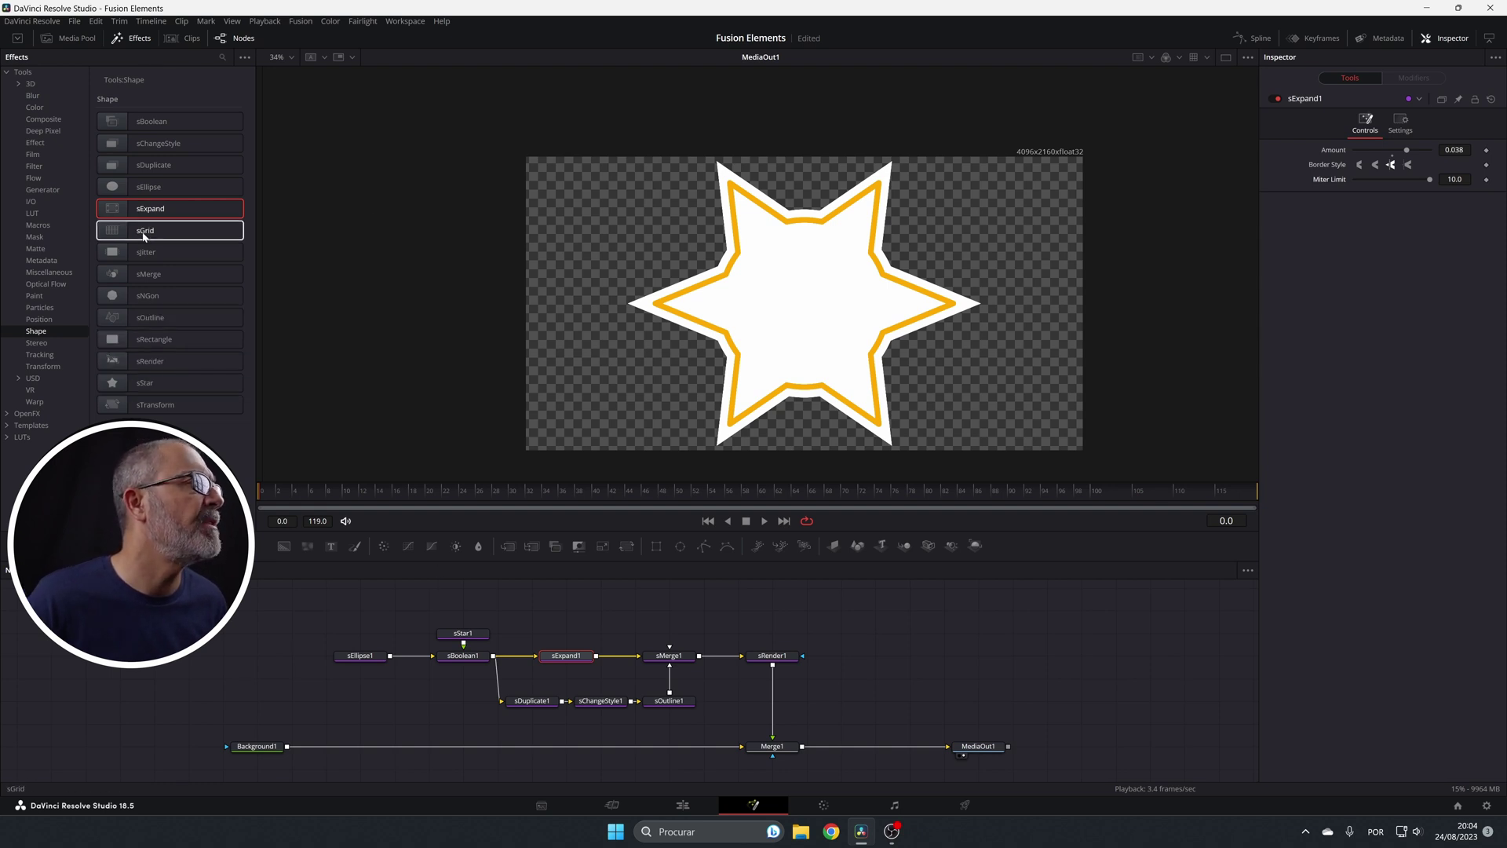
# Add an sGrid node and insert it between sMerge1 and sRender1, shifting the shape nodes left
pyautogui.moveTo(144, 233); pyautogui.dragTo(704, 598)
pyautogui.moveTo(693, 739); pyautogui.dragTo(195, 622)
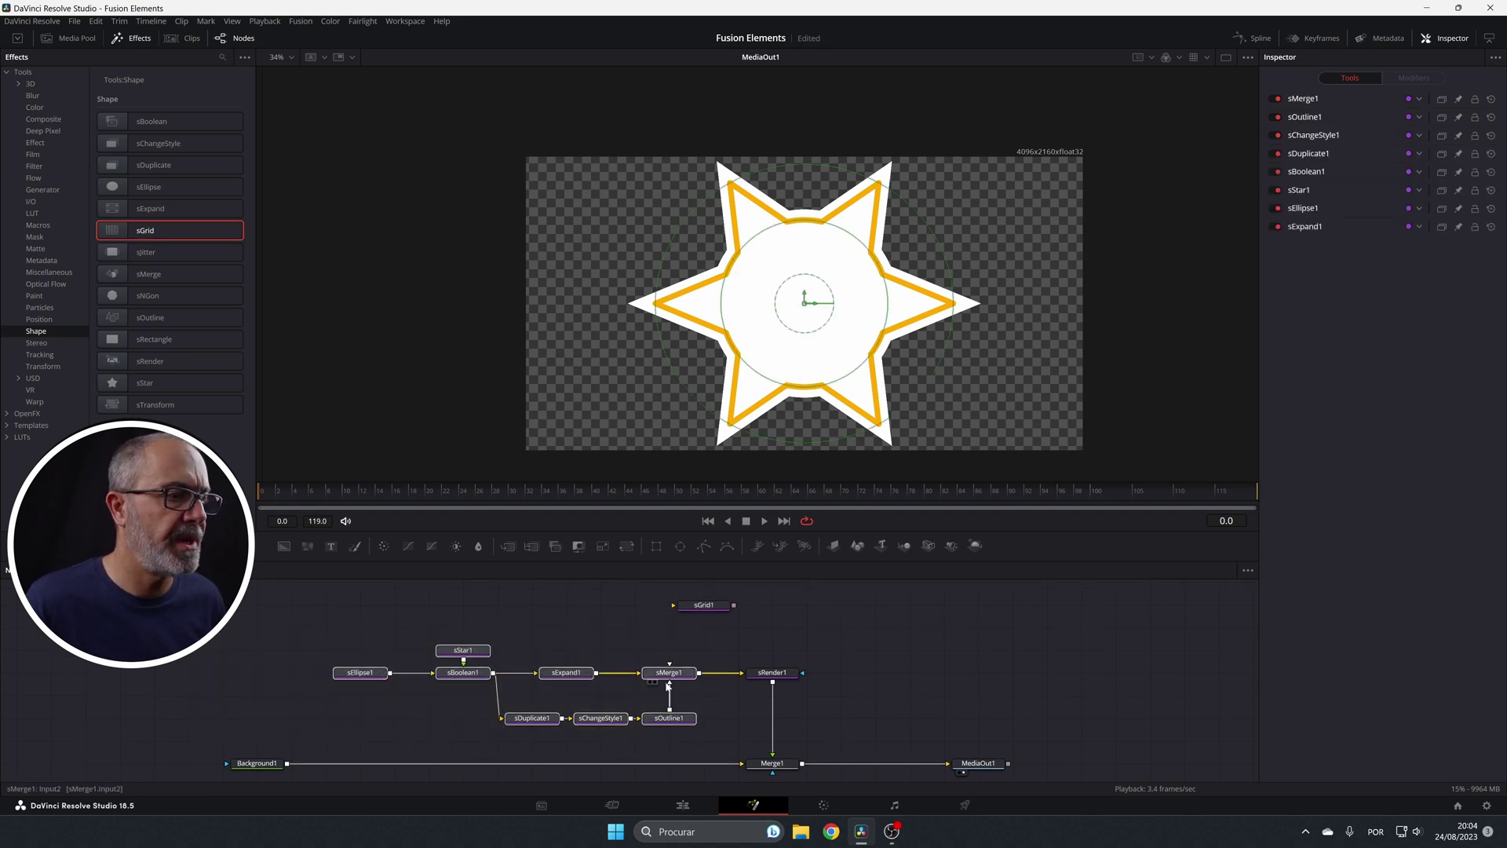
pyautogui.moveTo(668, 673); pyautogui.dragTo(531, 672)
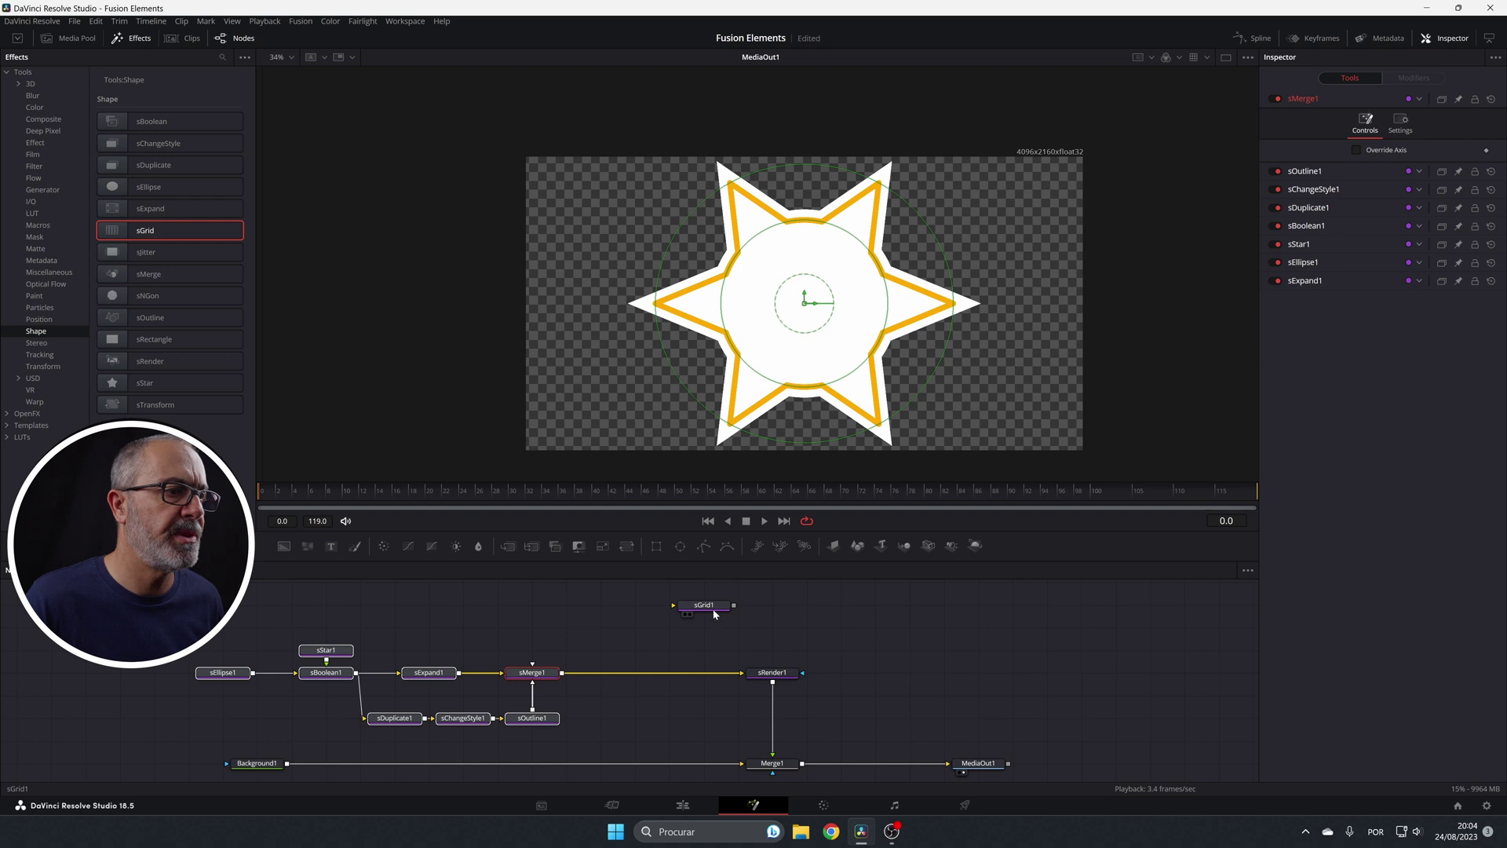
pyautogui.moveTo(714, 614); pyautogui.dragTo(686, 673)
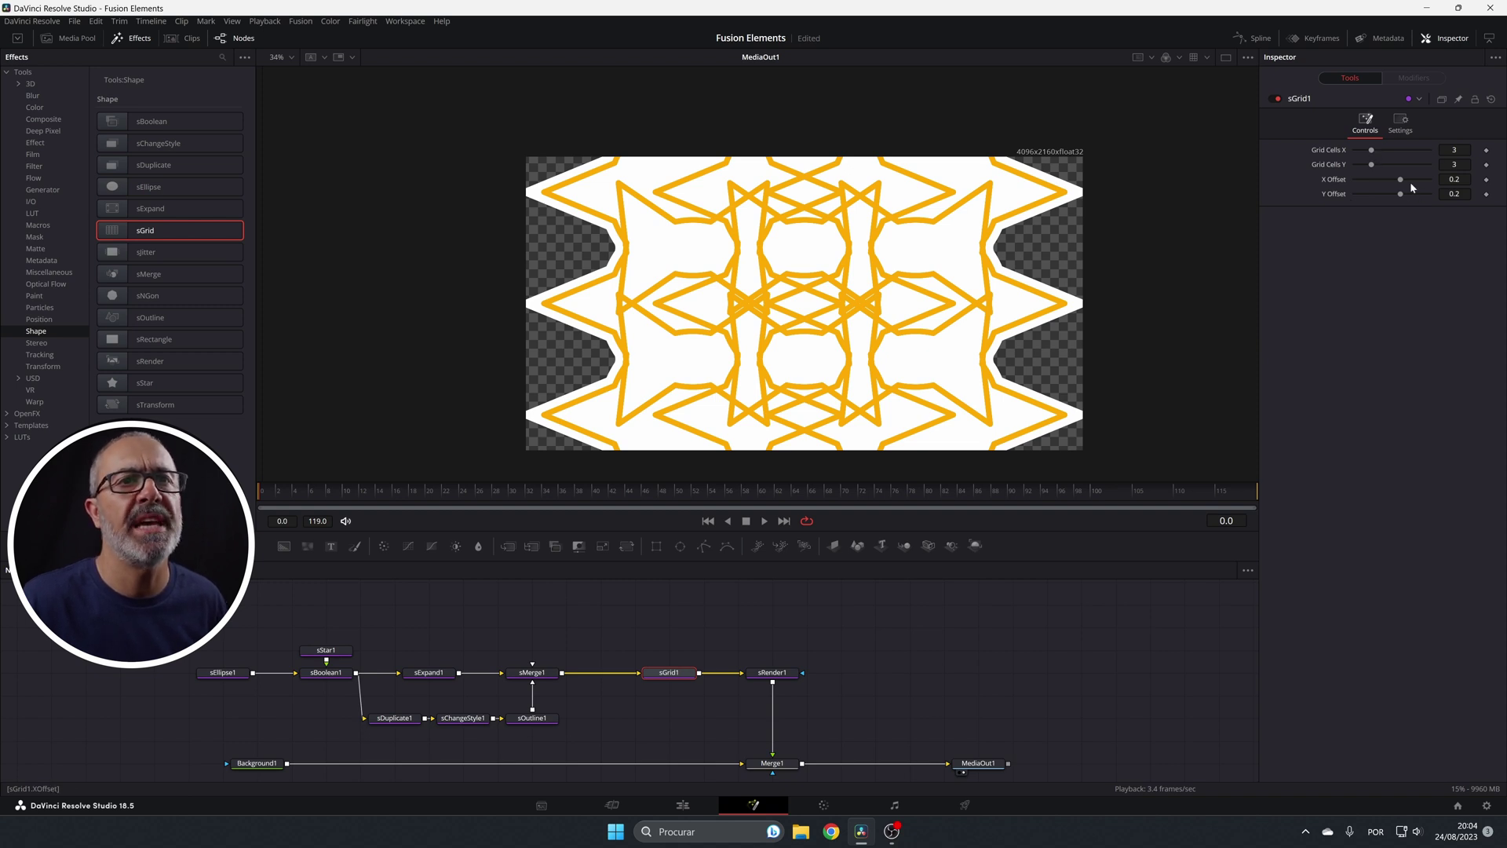
# Set sGrid1 X and Y Offset to 0.5 and Grid Cells X and Y to 5
pyautogui.click(1454, 179)
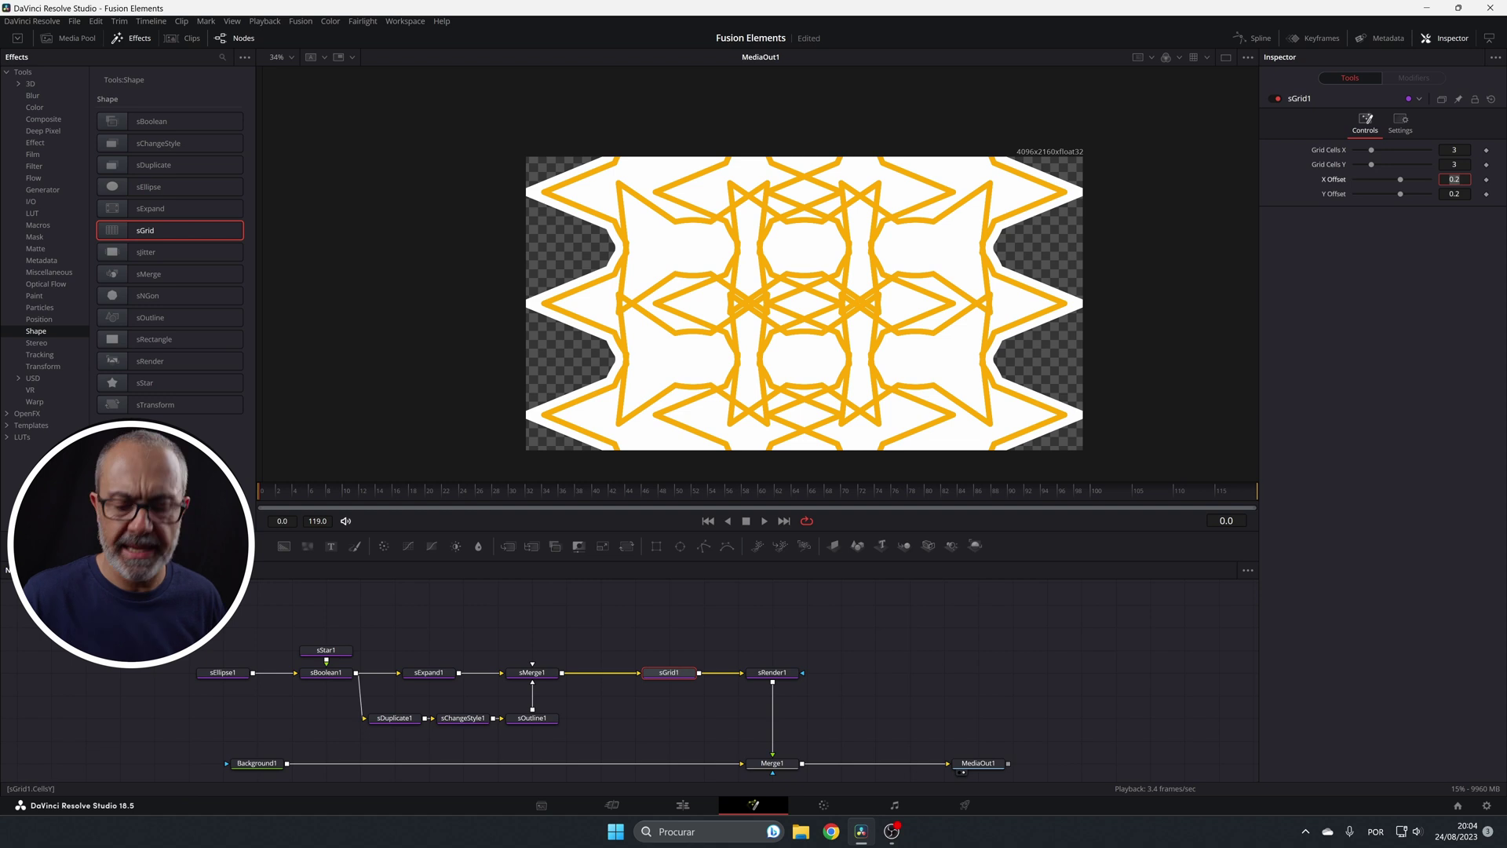
pyautogui.write('0.5')
pyautogui.press('Tab')
pyautogui.write('0.5')
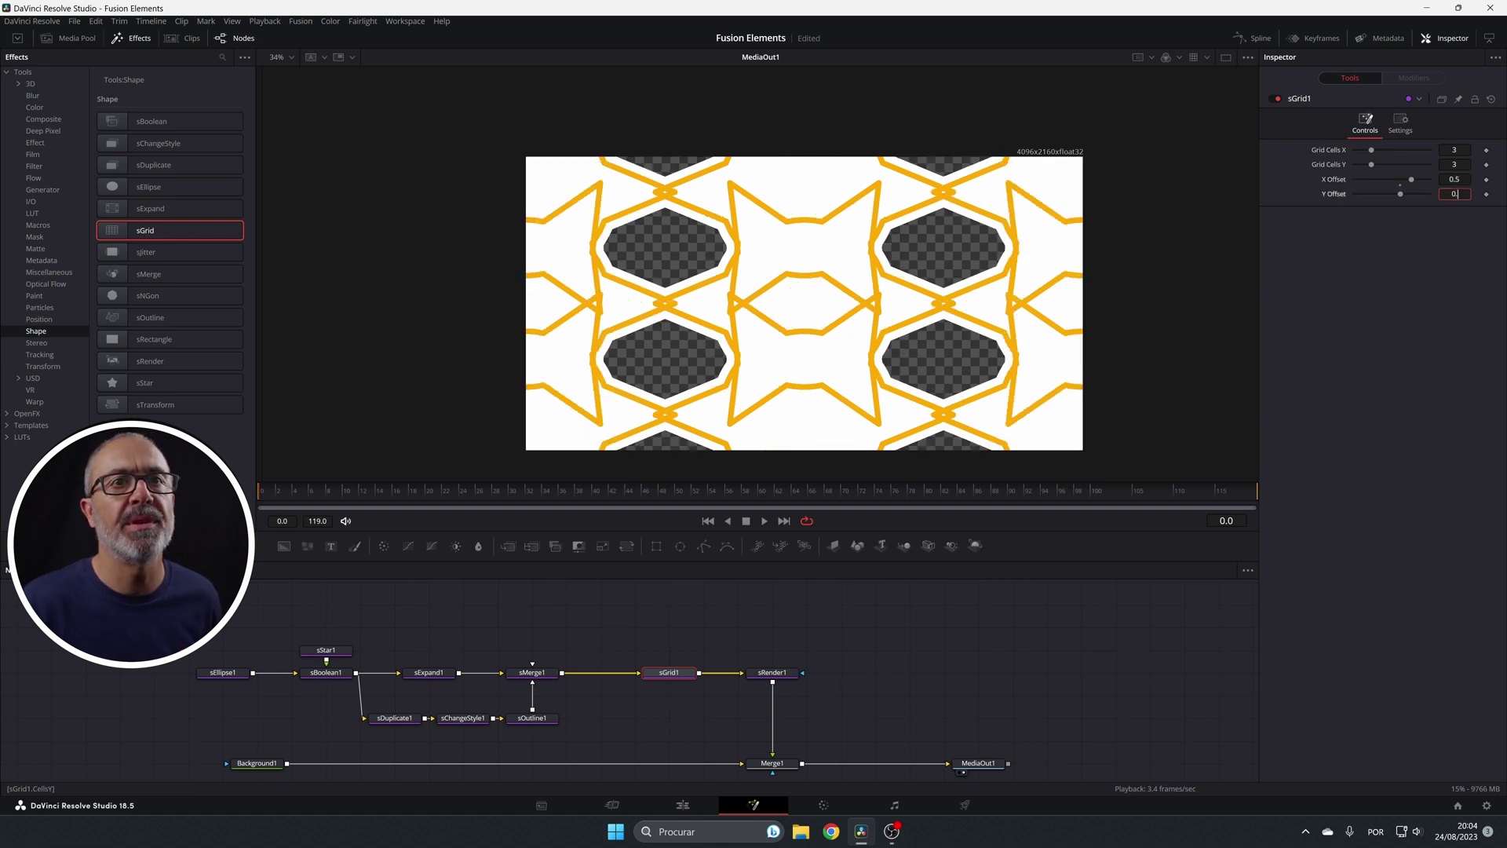
pyautogui.press('Tab')
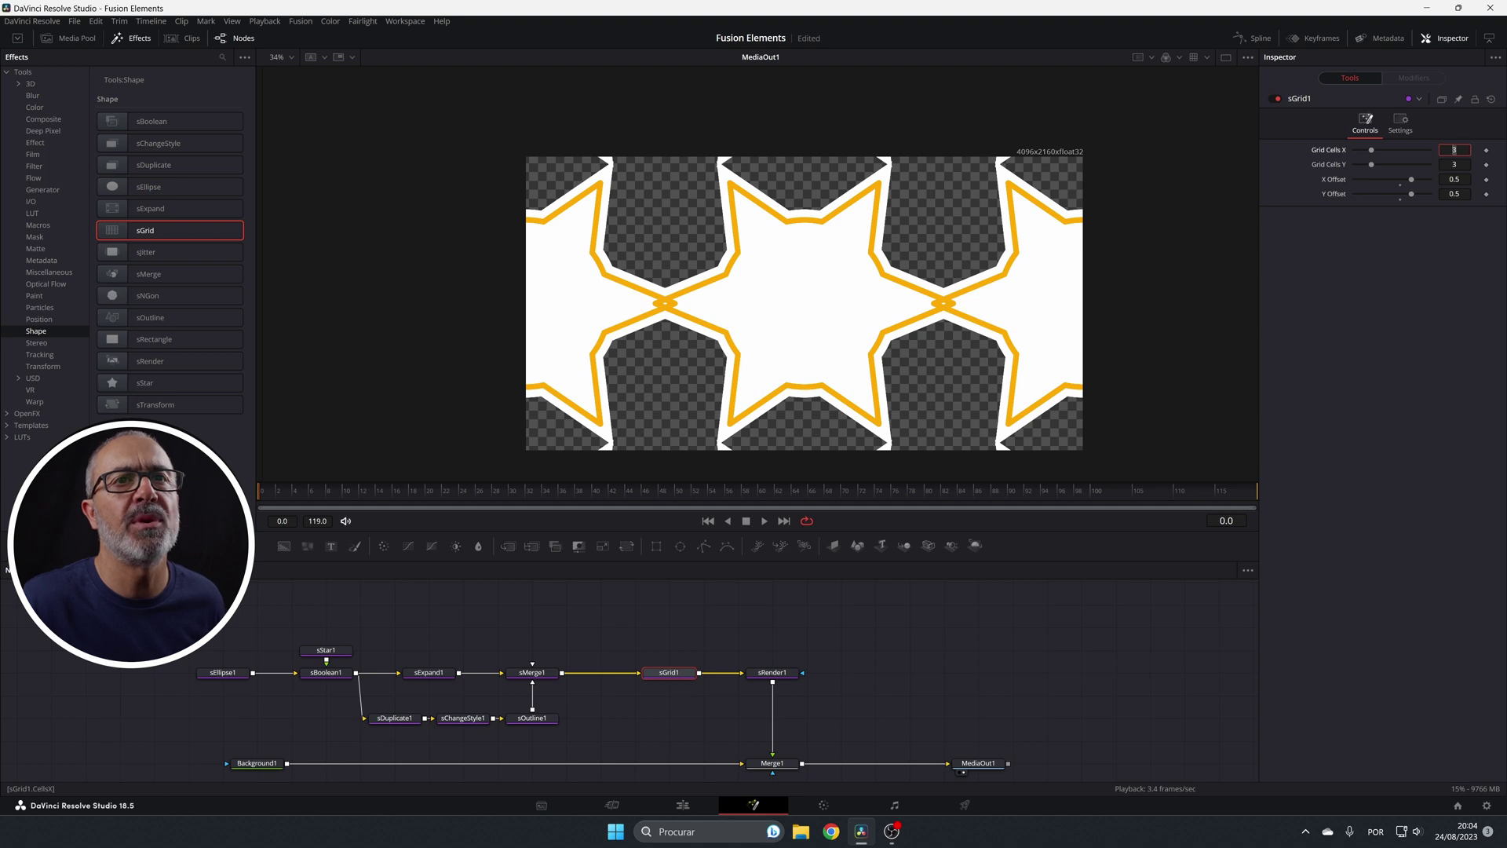
pyautogui.click(1454, 165)
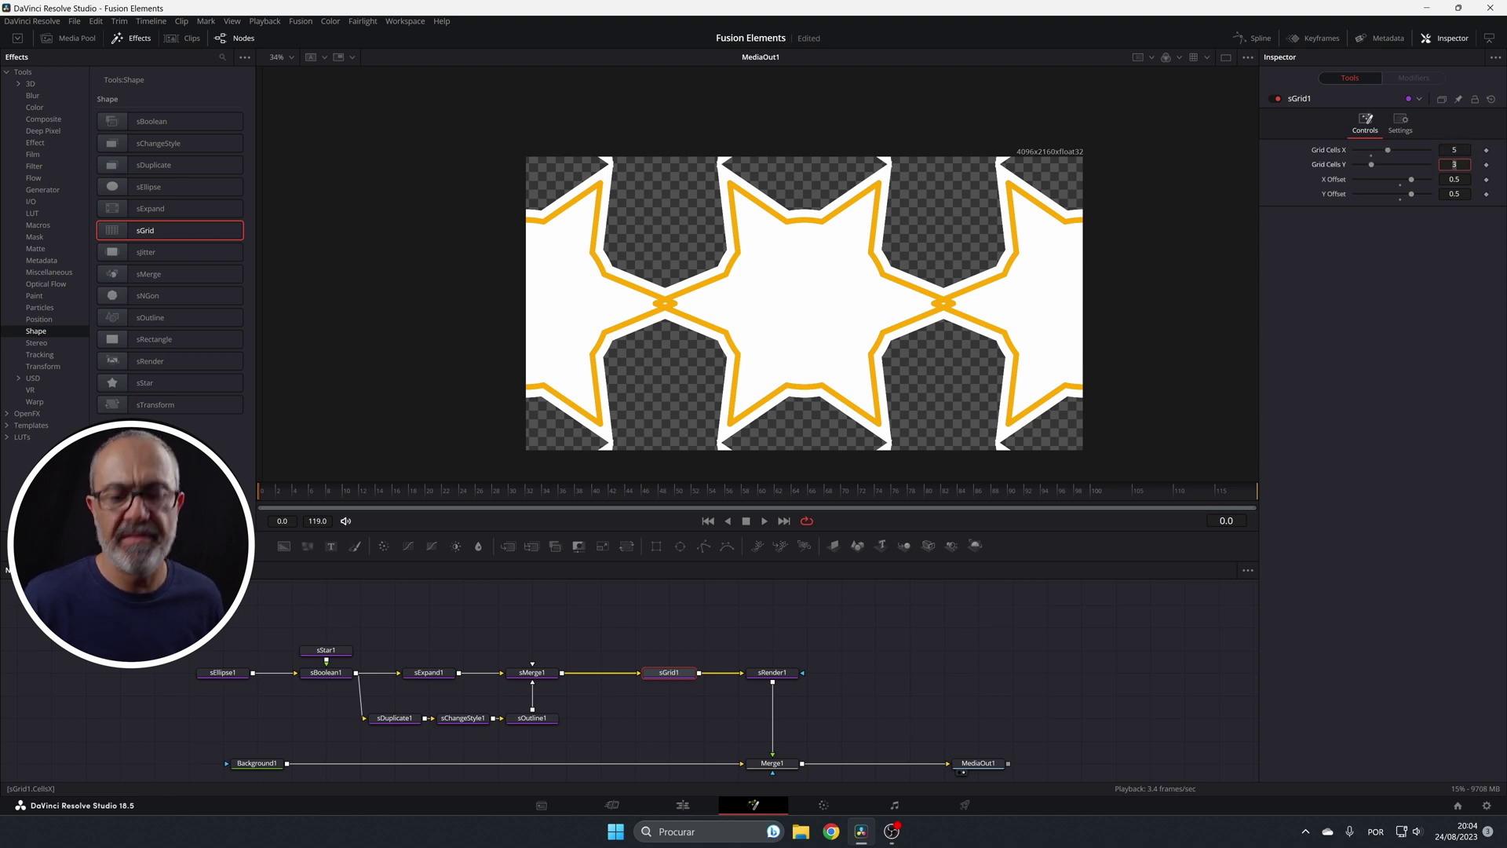
pyautogui.press('Tab')
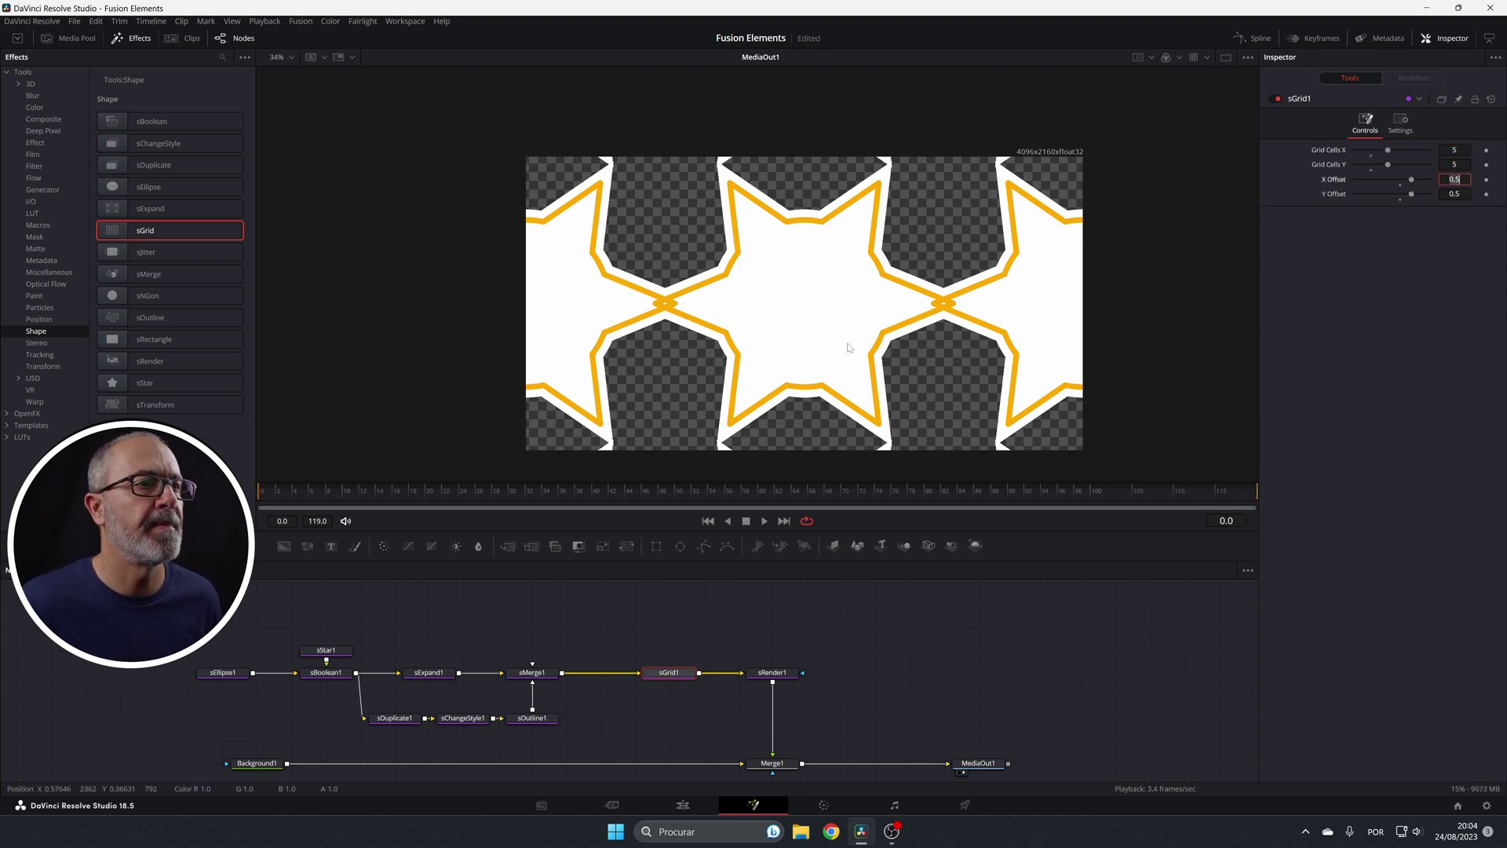
pyautogui.scroll(-2, 847, 348)
pyautogui.scroll(2, 847, 347)
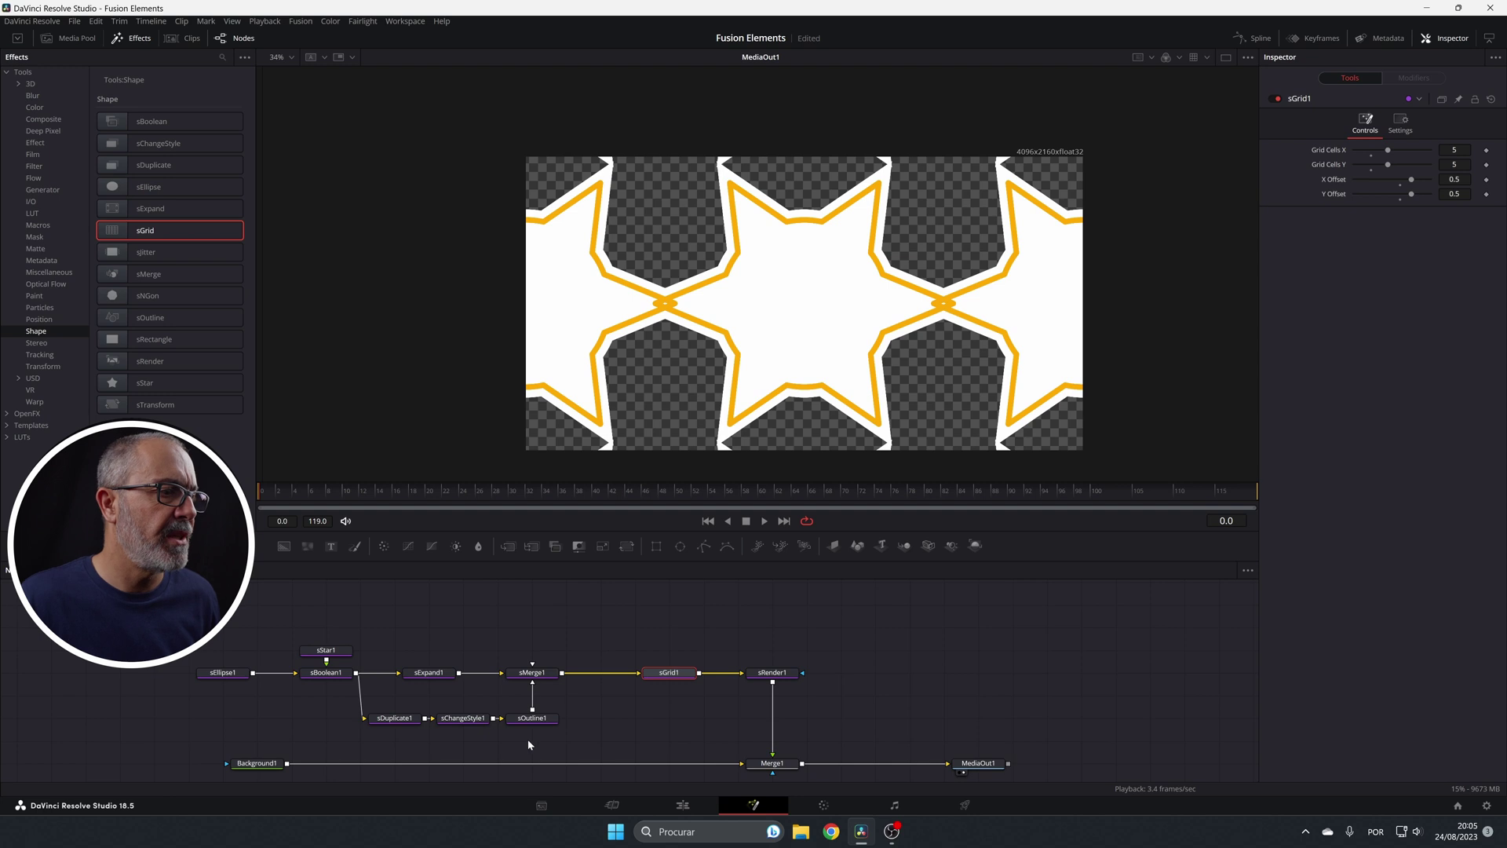
# Insert sTransform between sMerge1 and sGrid1 with X and Y Size set to 0.5
pyautogui.moveTo(529, 740); pyautogui.dragTo(177, 638)
pyautogui.moveTo(555, 675); pyautogui.dragTo(451, 675)
pyautogui.click(451, 676)
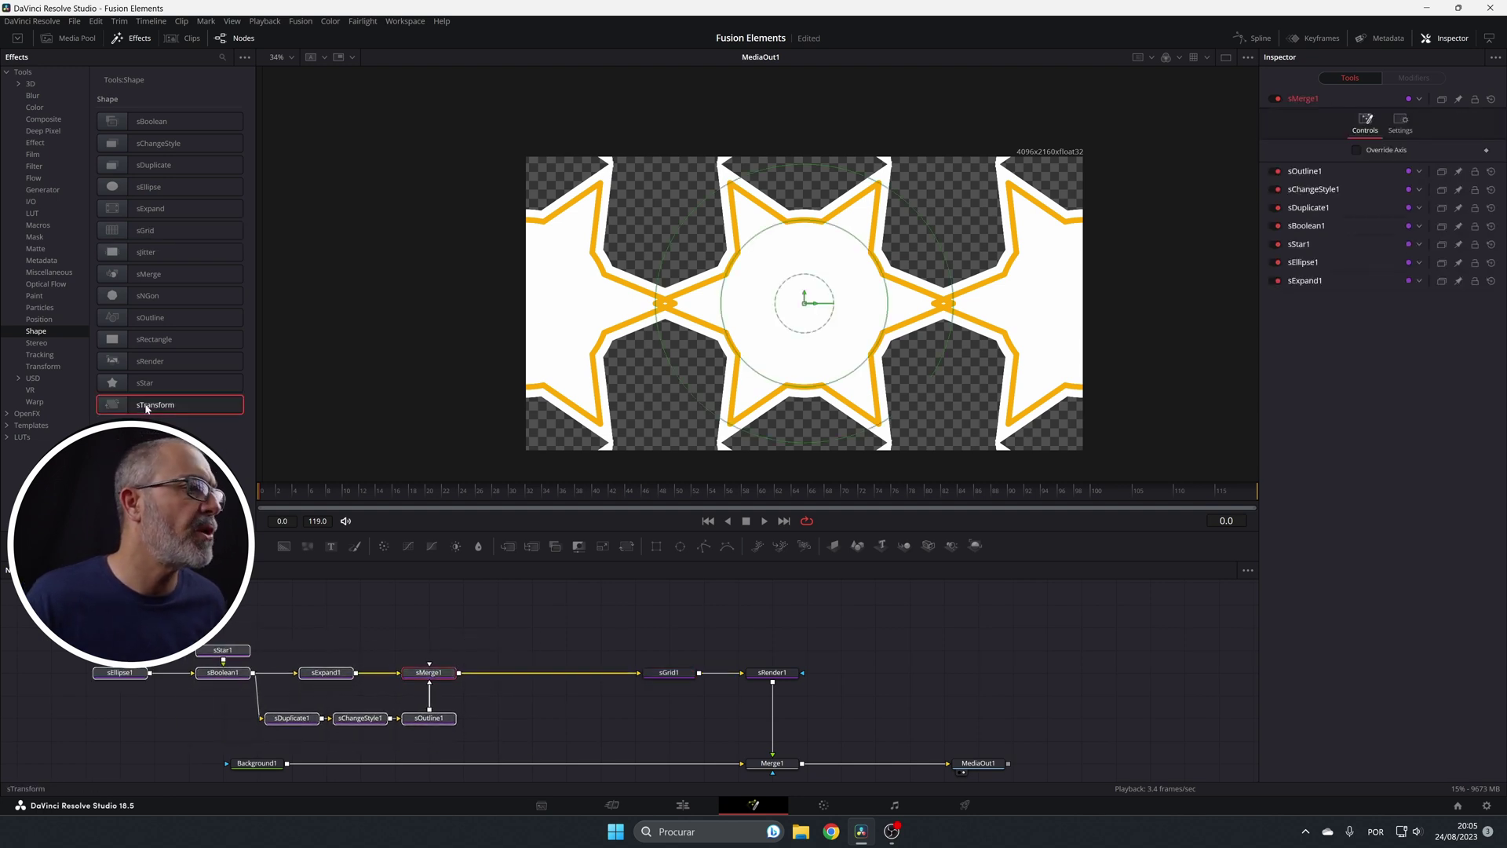
pyautogui.moveTo(231, 404); pyautogui.dragTo(567, 674)
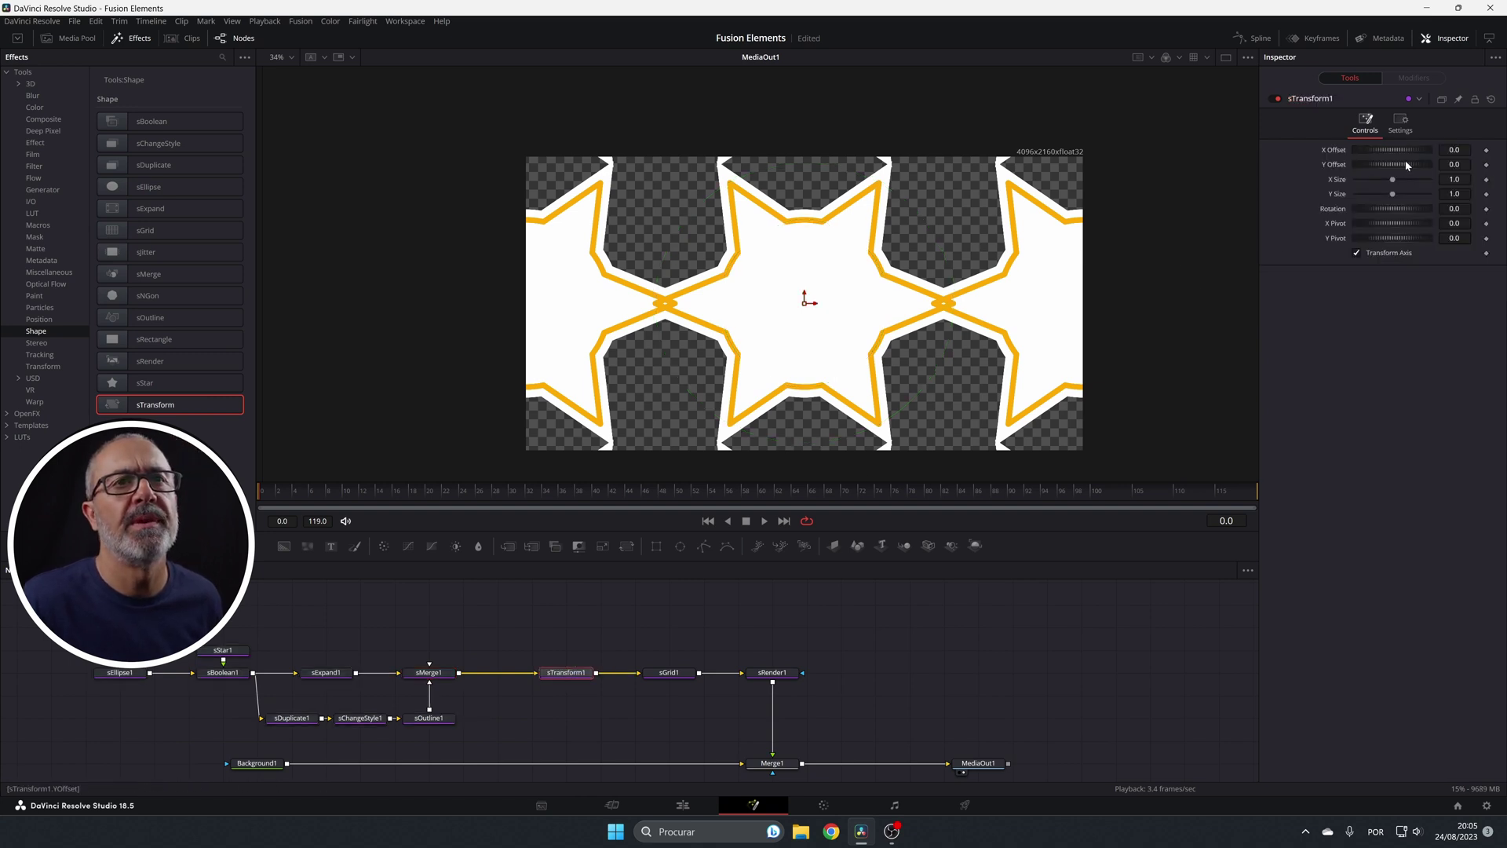
pyautogui.moveTo(1394, 182); pyautogui.dragTo(1378, 198)
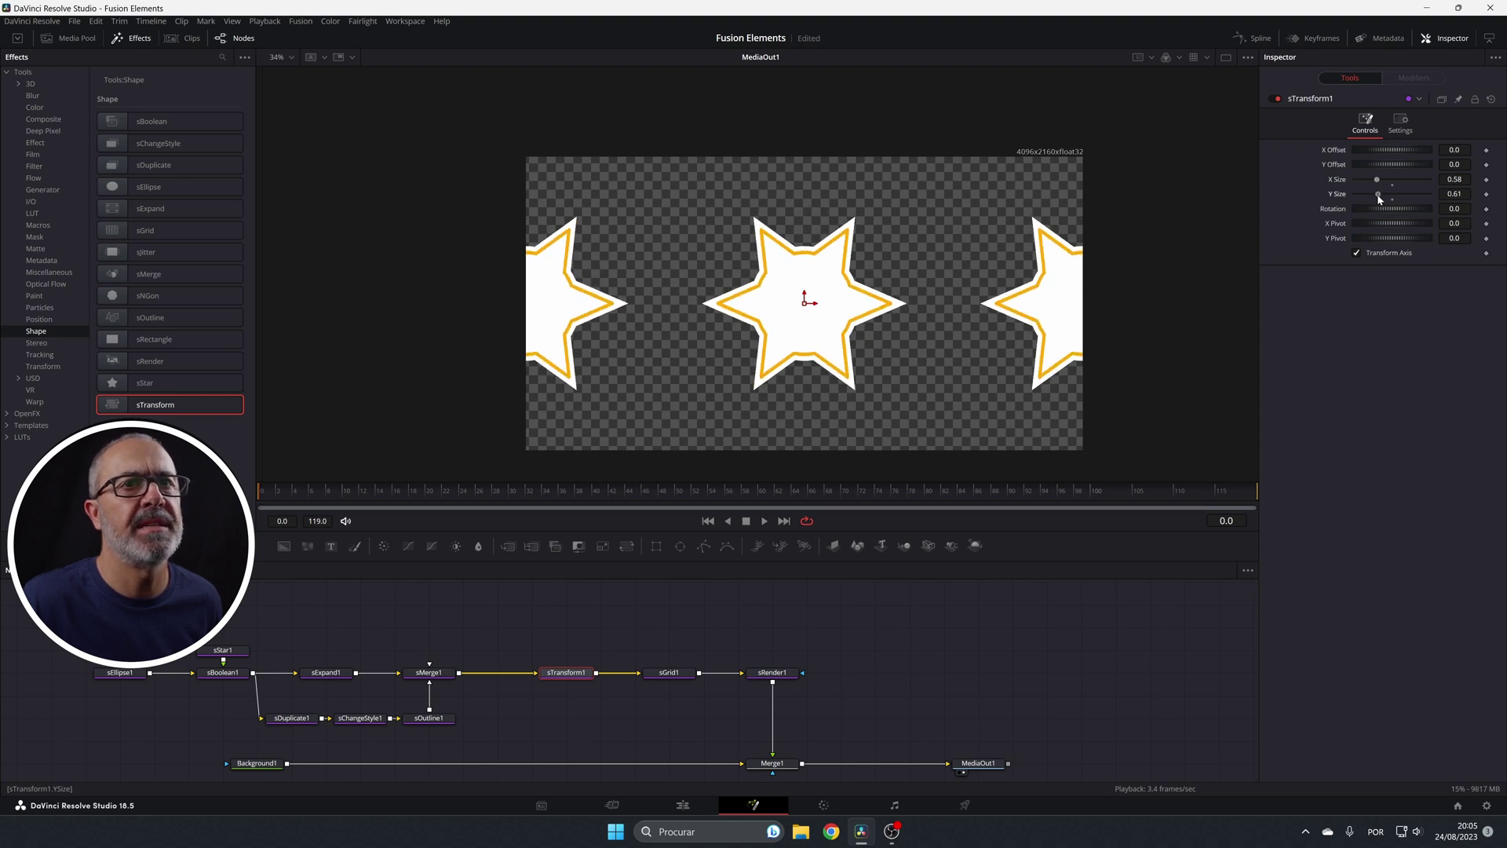
pyautogui.click(1454, 178)
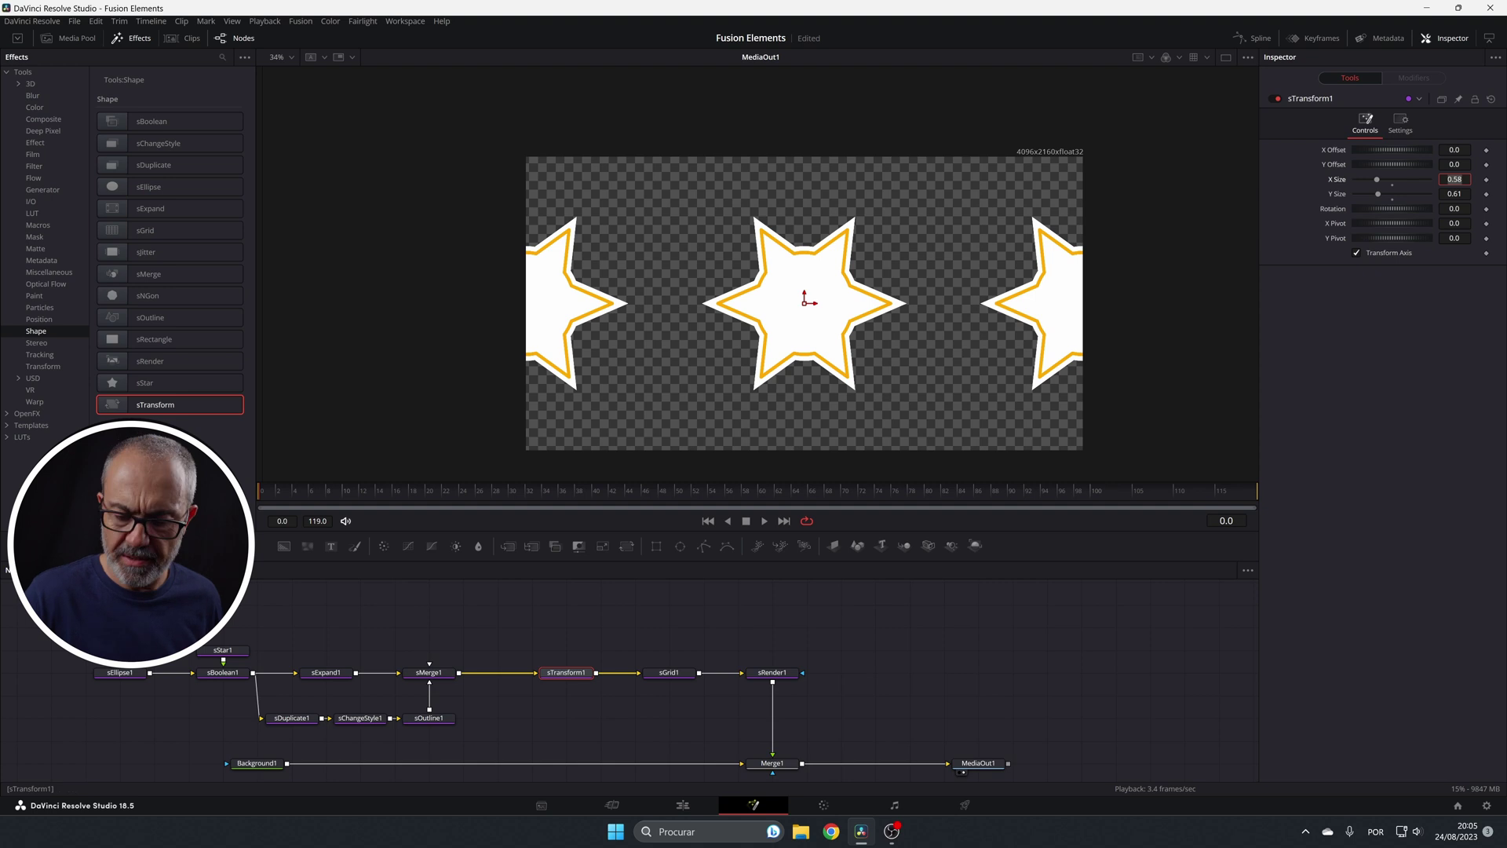
pyautogui.write('0.5')
pyautogui.press('Tab')
pyautogui.write('0')
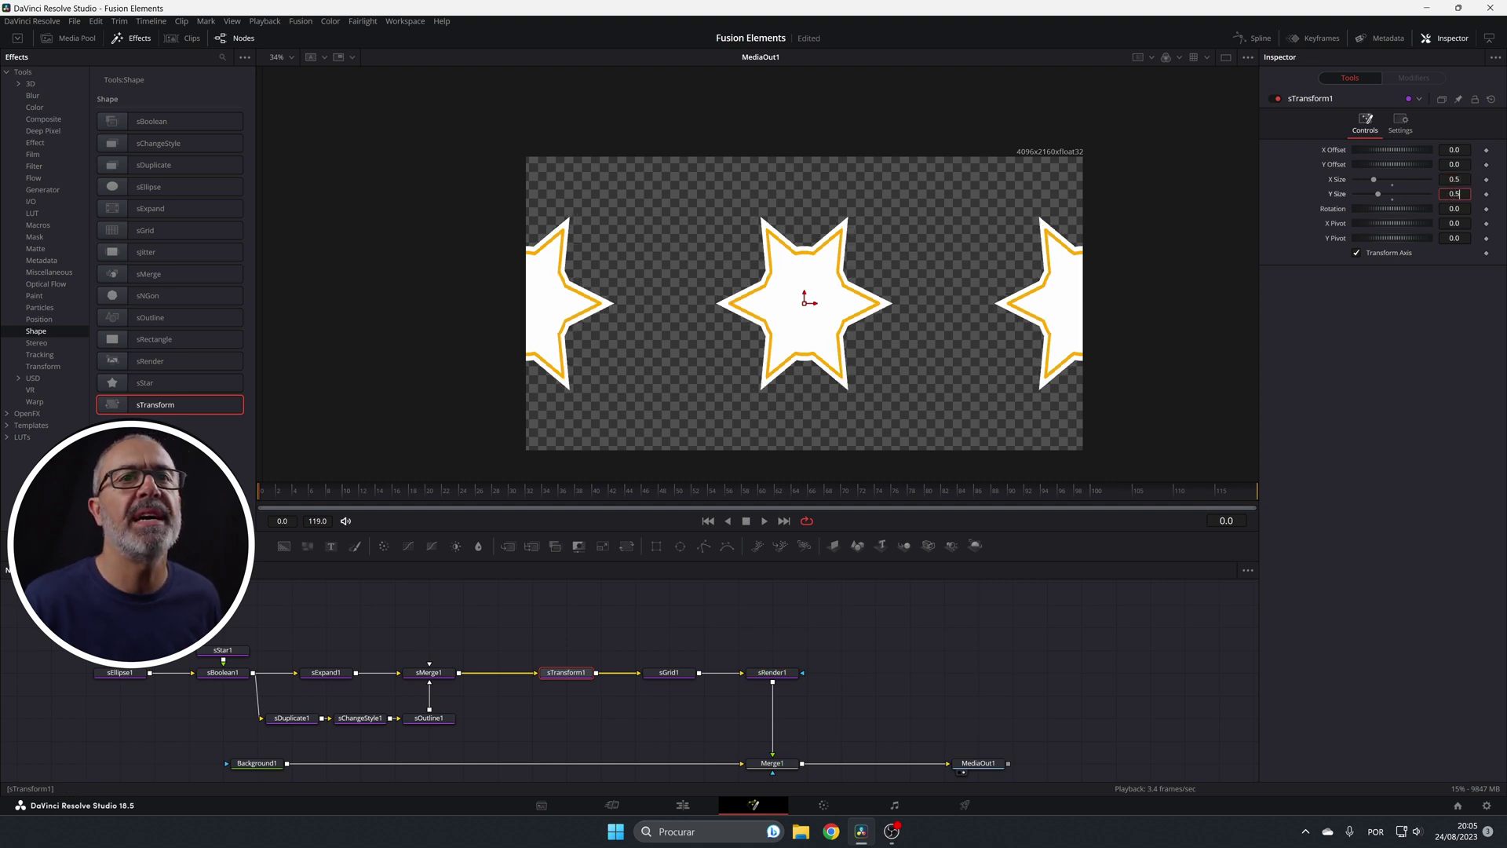
pyautogui.press('Tab')
# Tighten sGrid1's X and Y Offset to 0.2
pyautogui.click(667, 677)
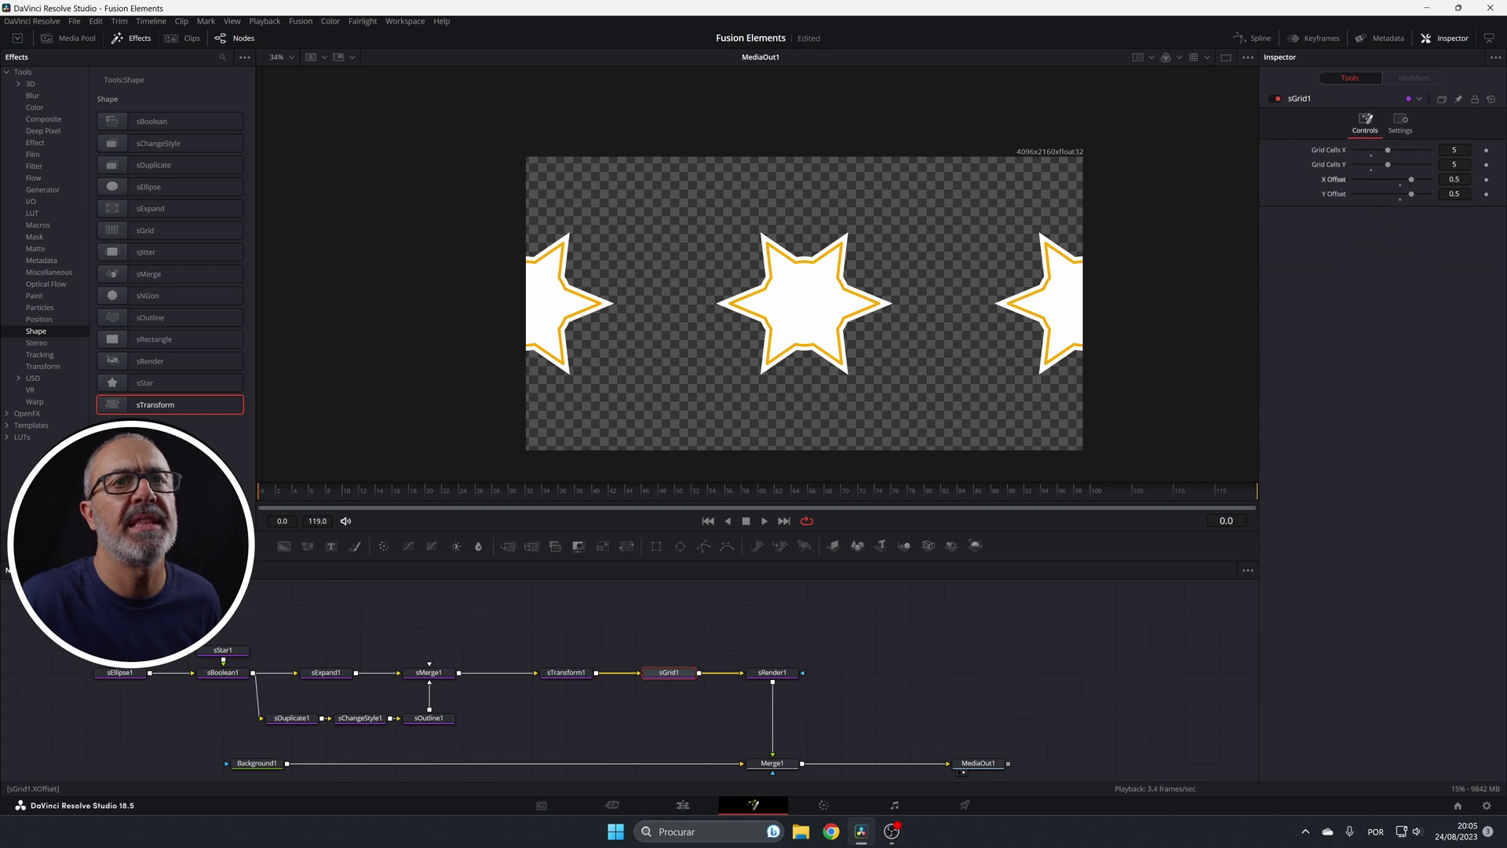
pyautogui.click(1454, 179)
pyautogui.press('Tab')
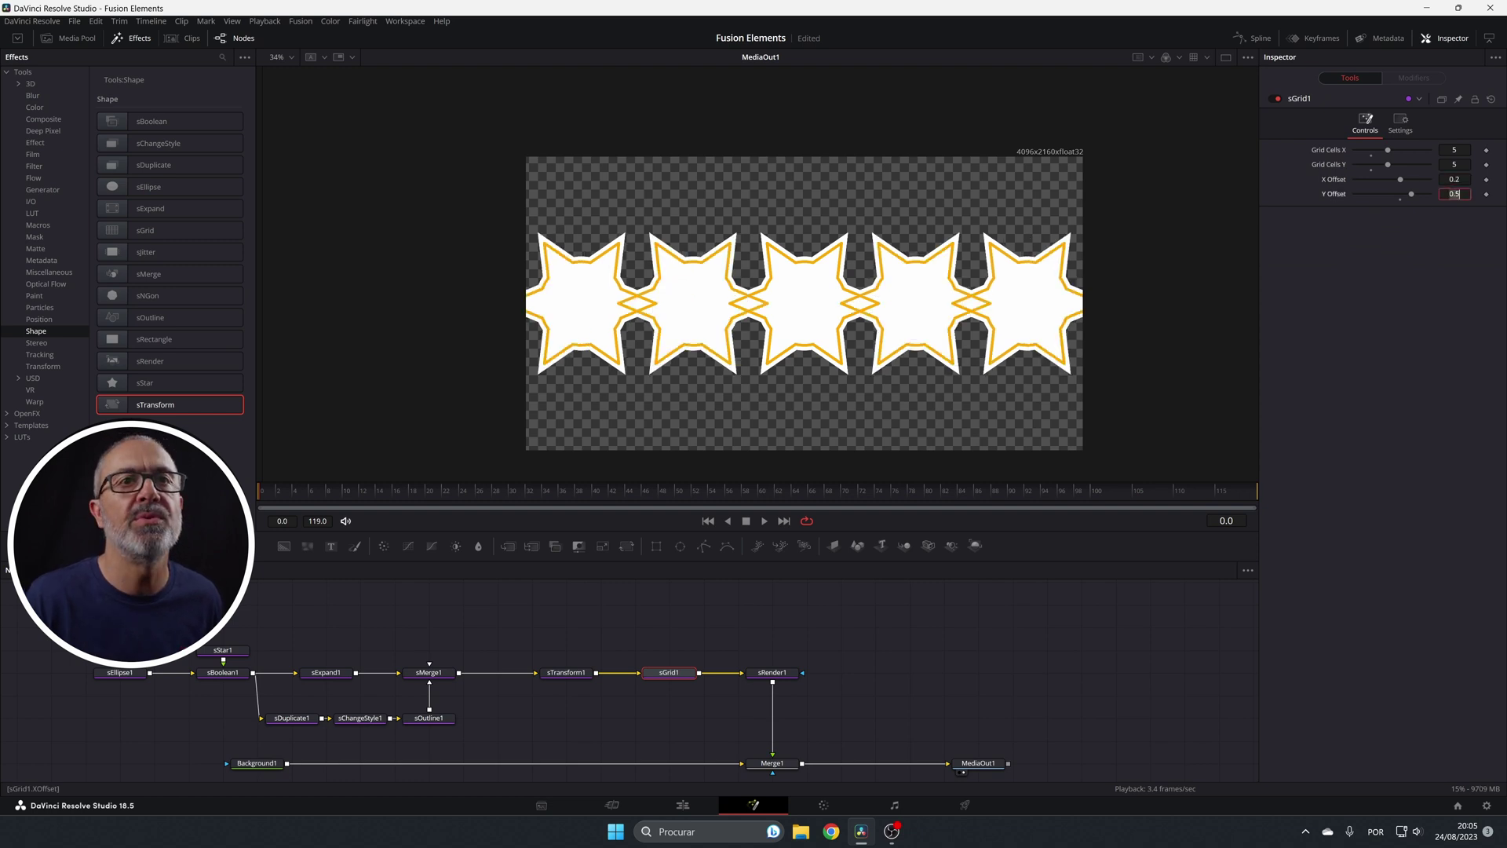
pyautogui.press('Tab')
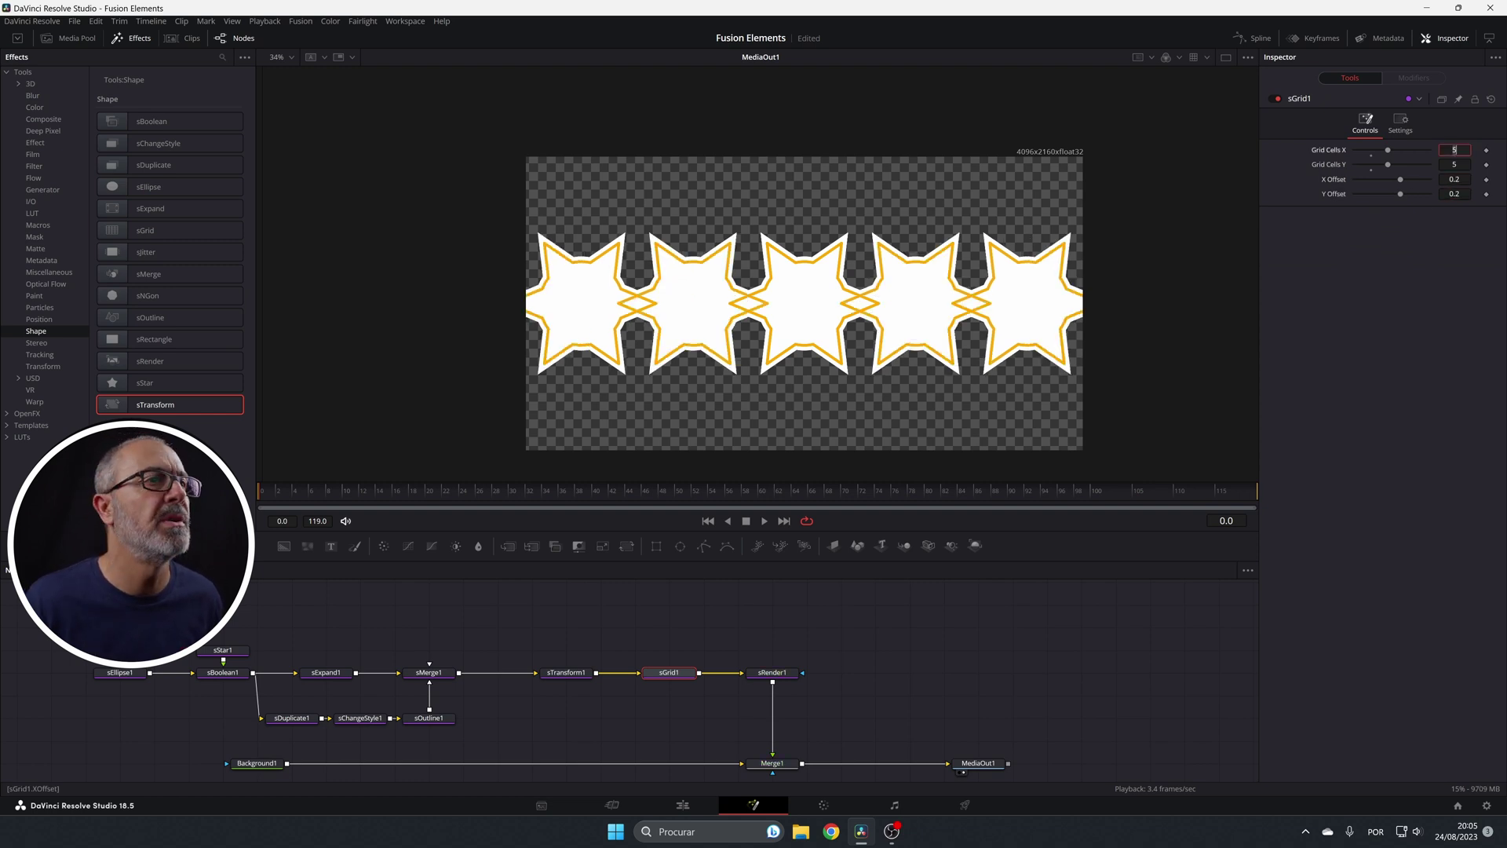